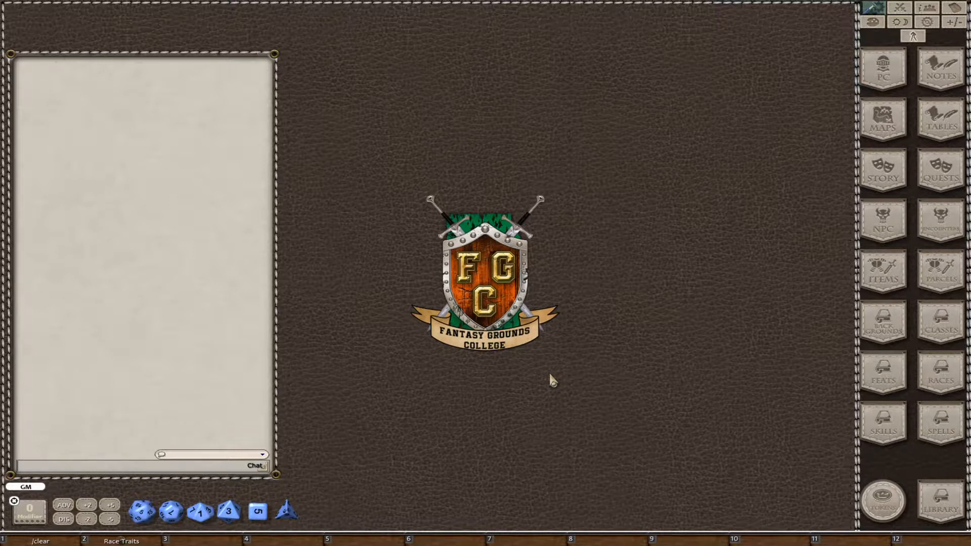
Create a new class record from the class list and place it beside the list.
click(939, 326)
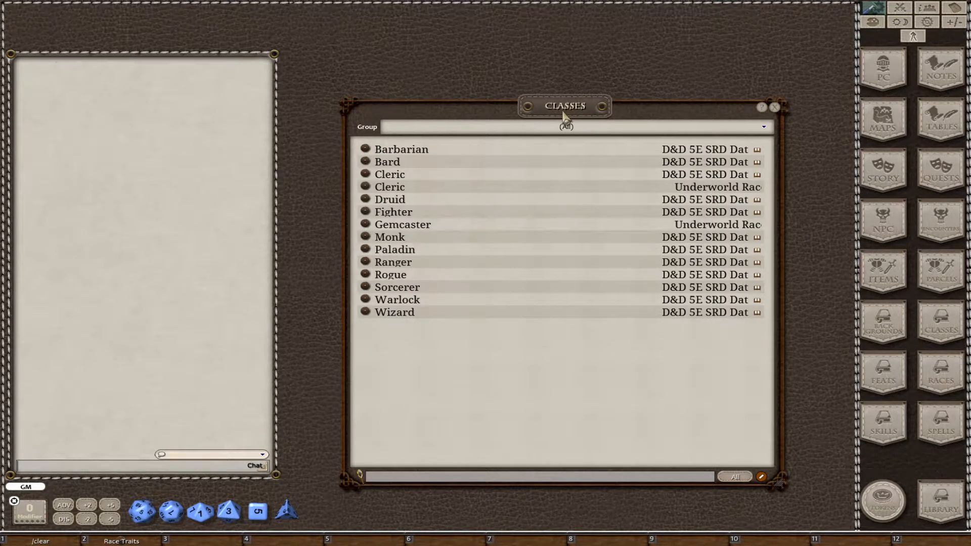
drag(564, 115, 534, 81)
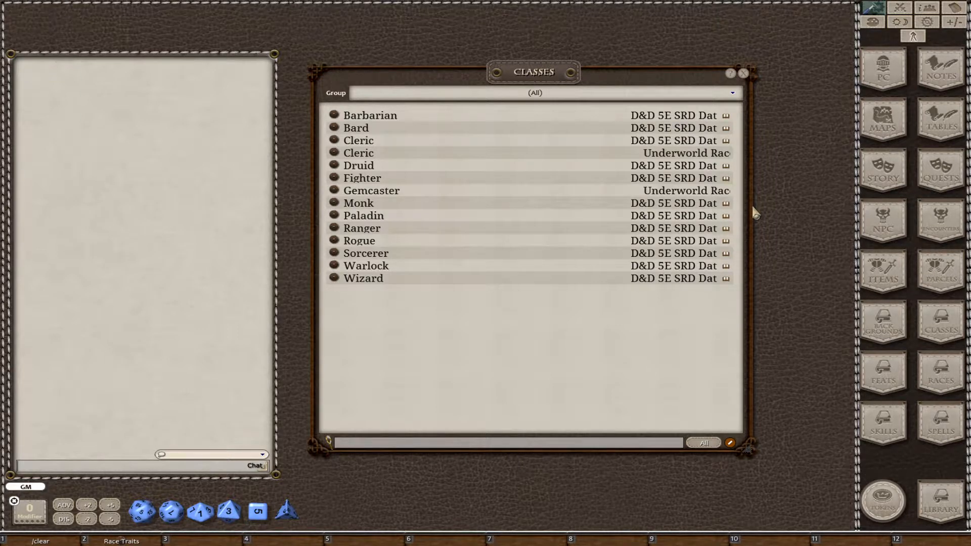
drag(752, 205, 795, 205)
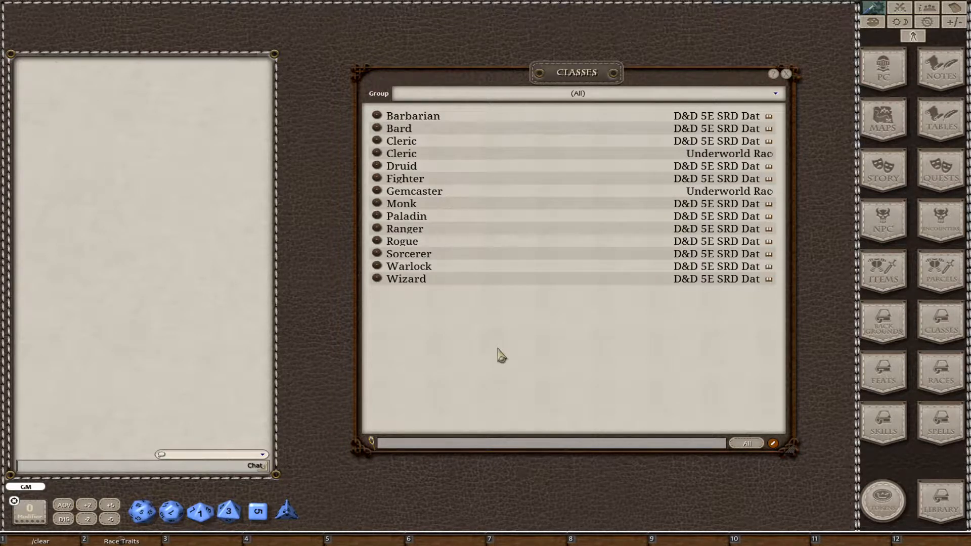
right_click(479, 328)
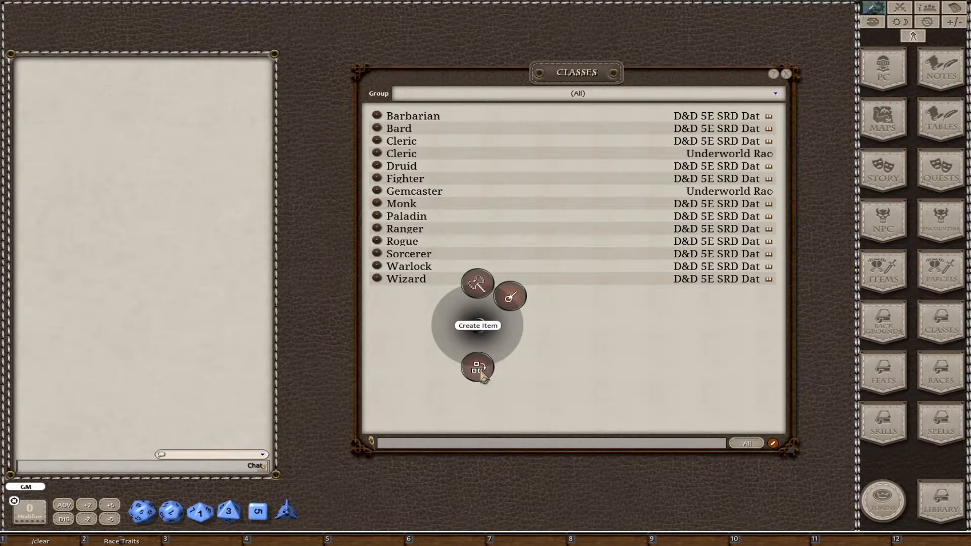
click(478, 368)
drag(508, 329, 396, 200)
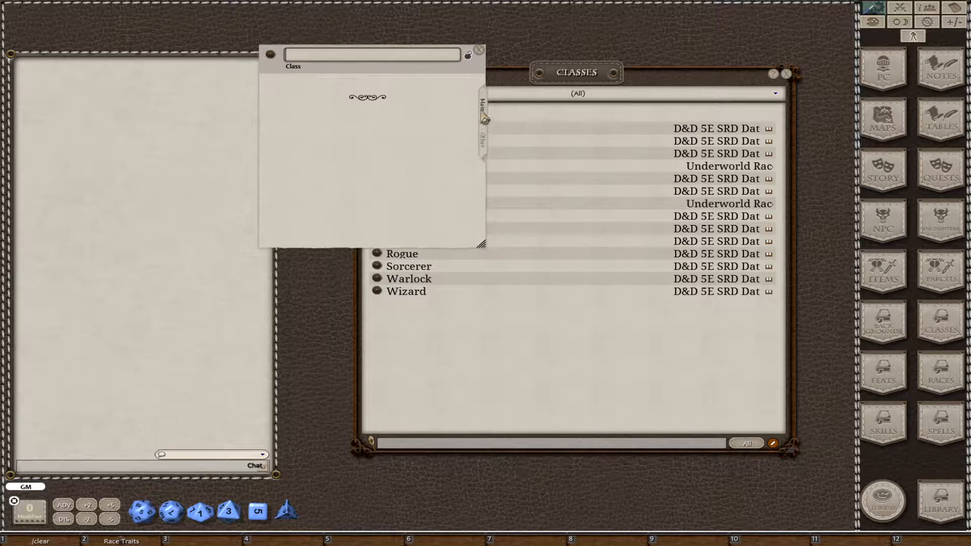
click(352, 90)
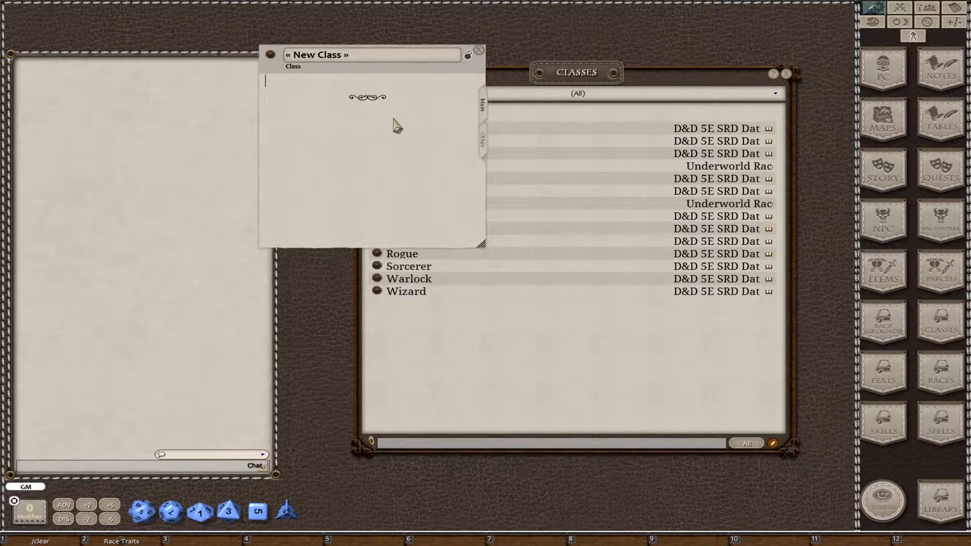
drag(455, 226, 308, 226)
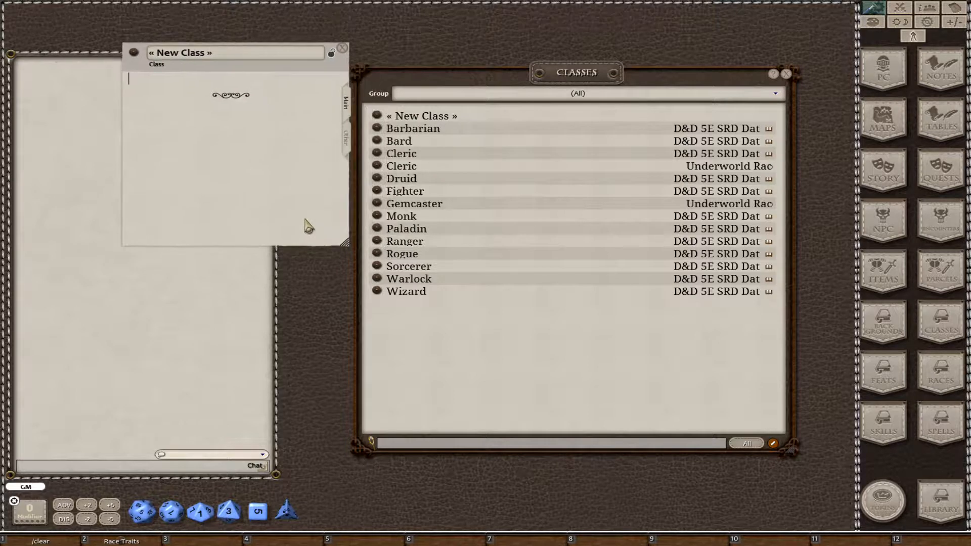
Examine the Barbarian class description in an enlarged record, from the level table through its features and primal paths.
click(377, 129)
drag(495, 184, 494, 48)
drag(591, 235, 855, 469)
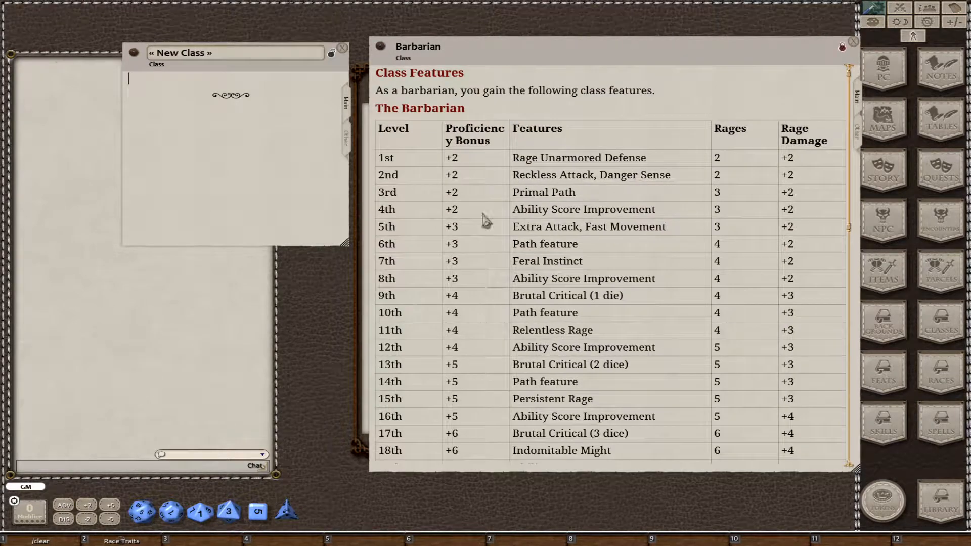
scroll(542, 294, down, 10)
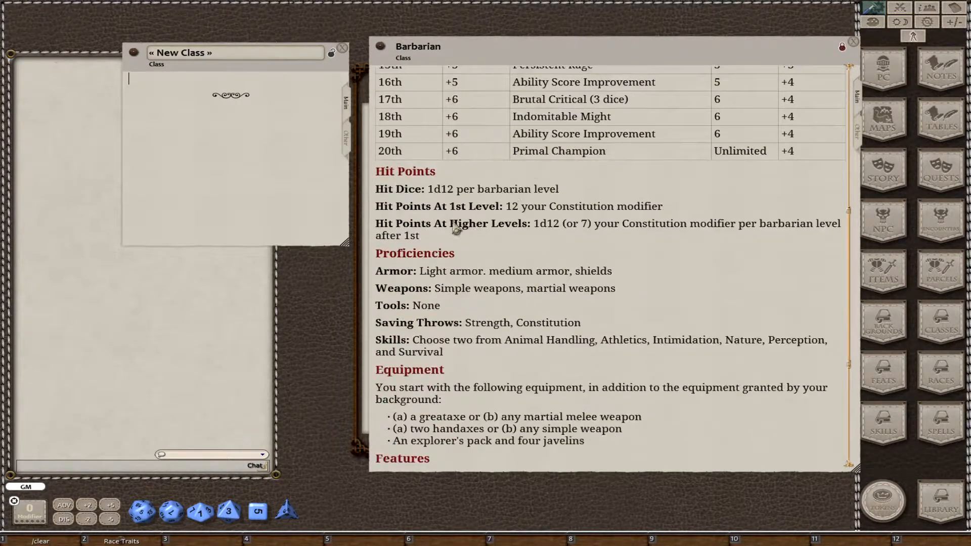
scroll(465, 298, down, 5)
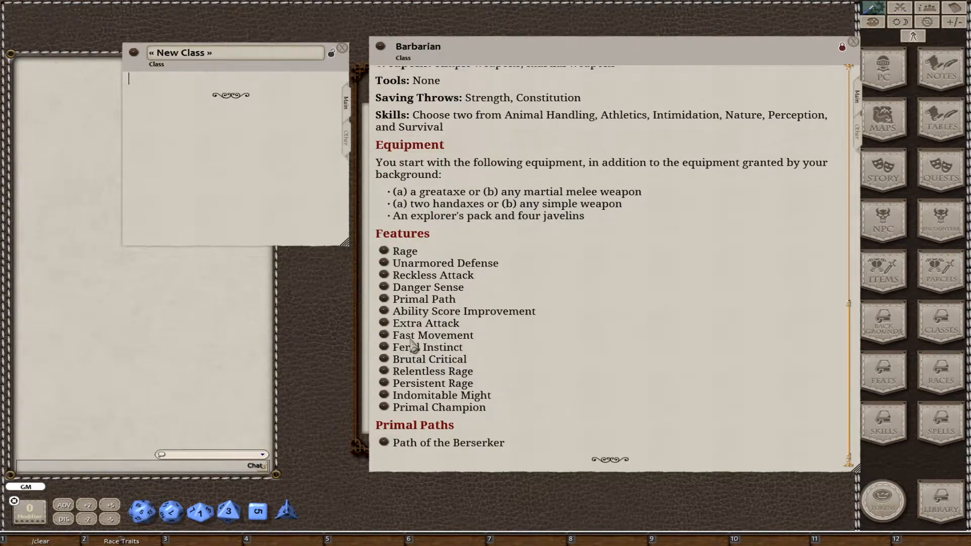
click(854, 41)
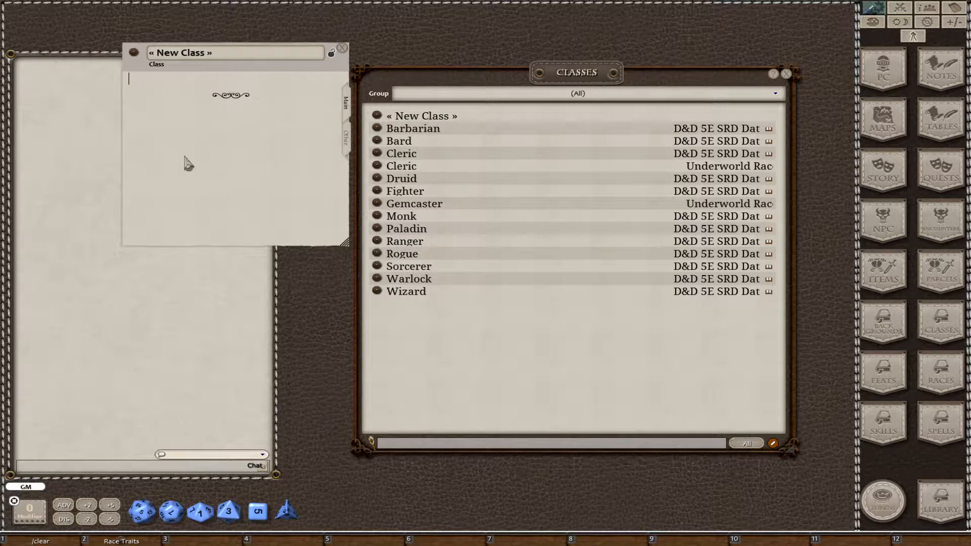
Display the new class's proficiency and feature fields, enlarge its record, and arrange it beside the class list.
click(346, 144)
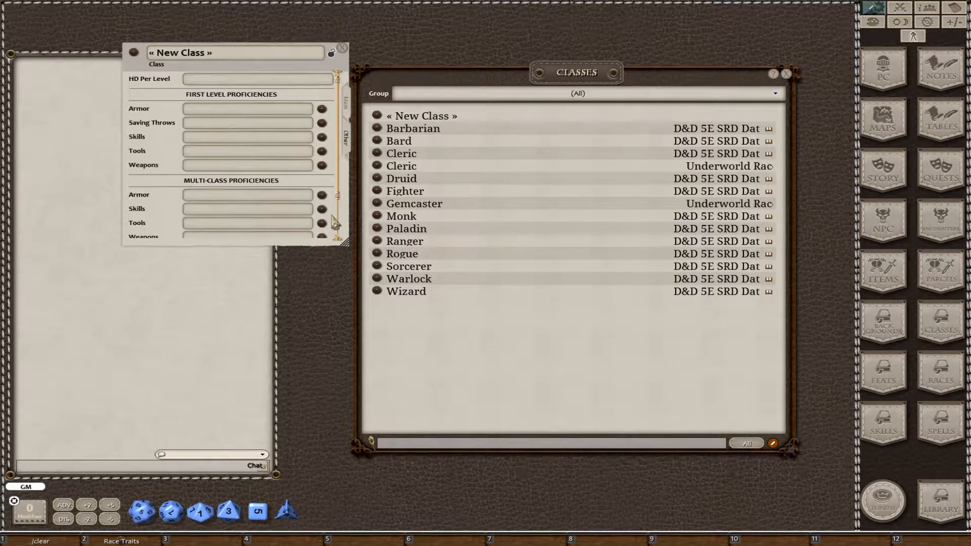
drag(344, 245, 600, 420)
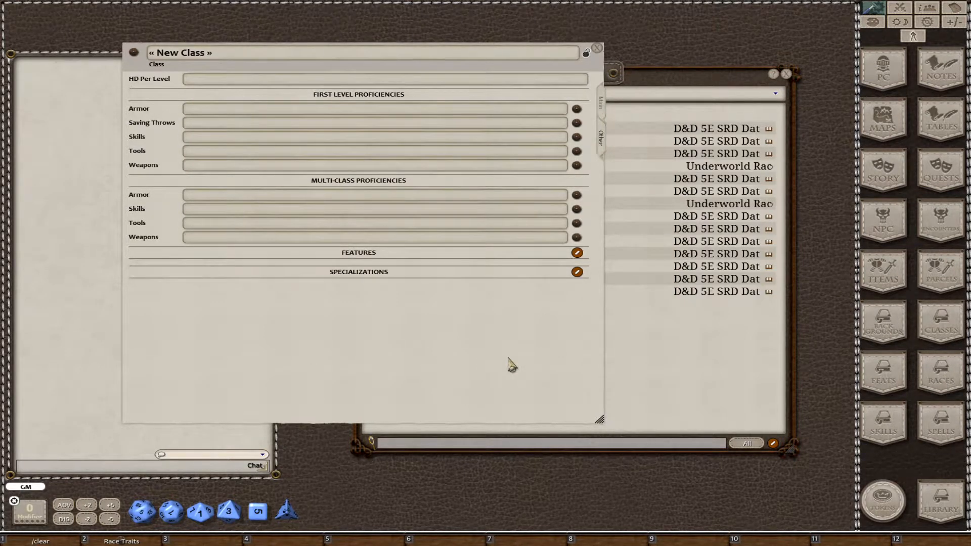
drag(508, 362, 470, 378)
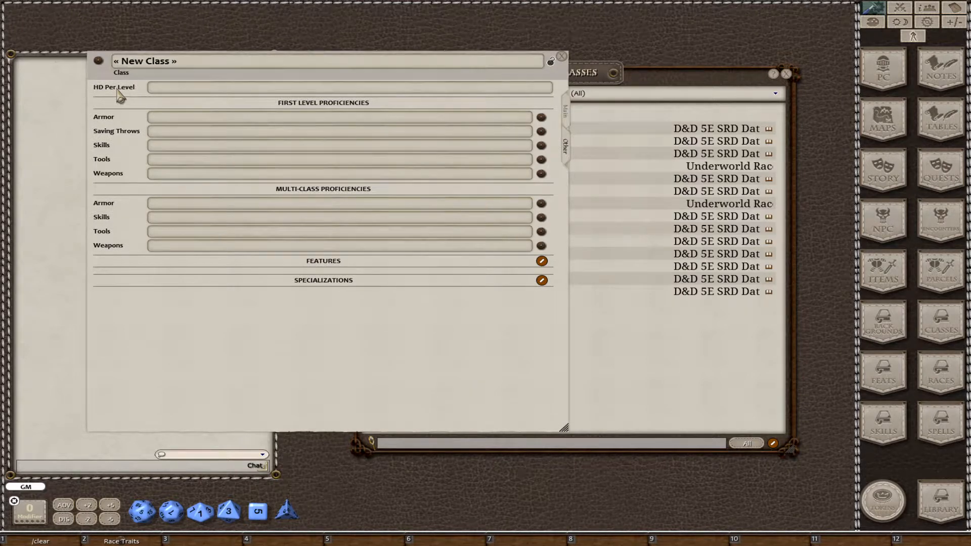
drag(308, 328, 264, 316)
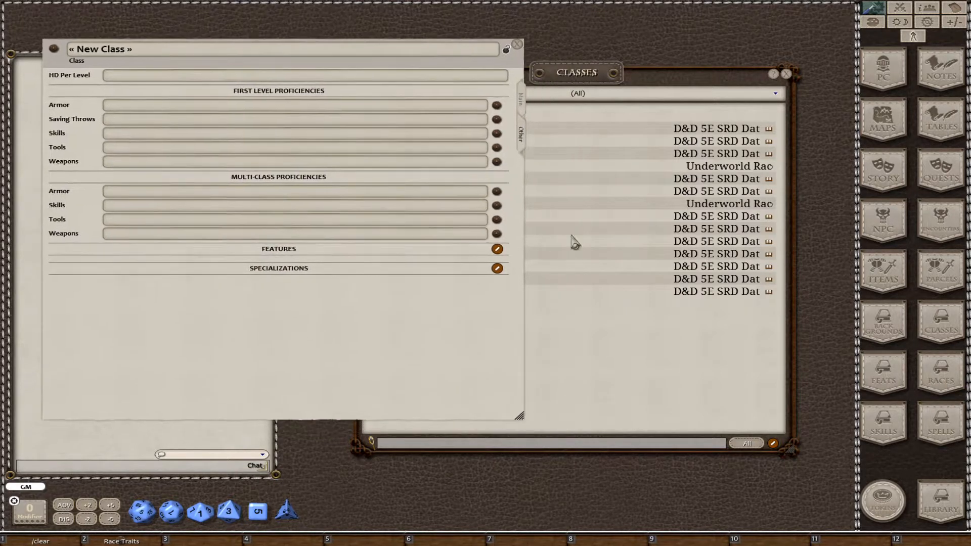
drag(615, 76, 672, 73)
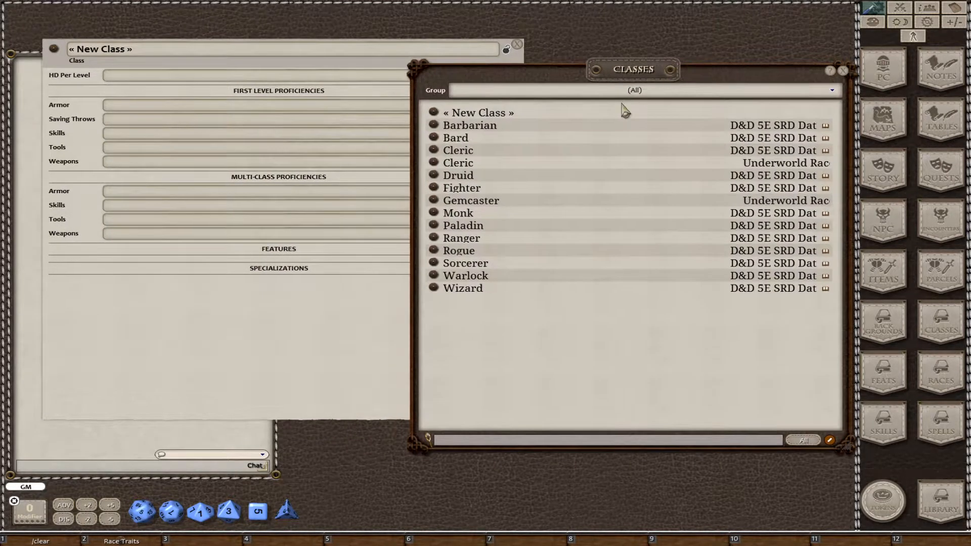
Compare the Barbarian's hit die, proficiency and feature entries with the empty fields of the new class side by side.
click(434, 126)
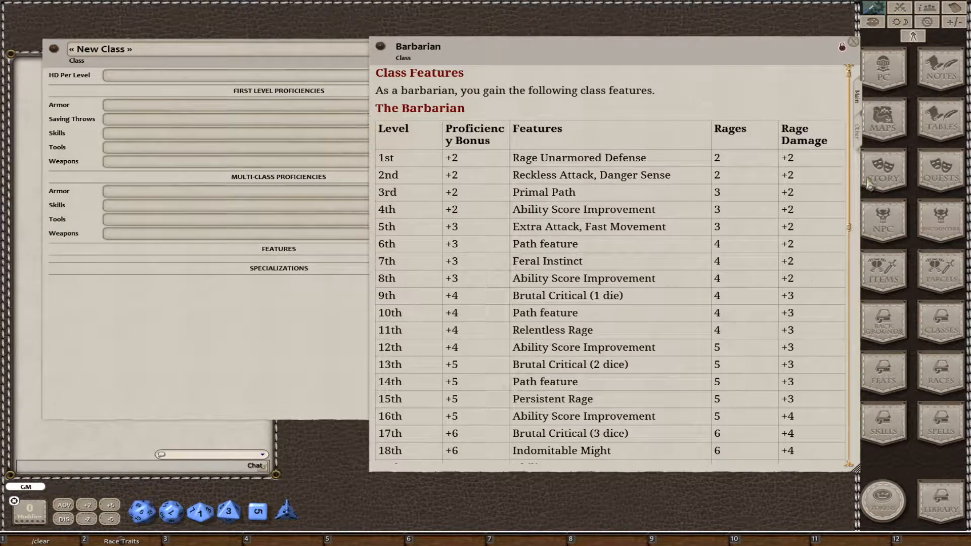
click(858, 151)
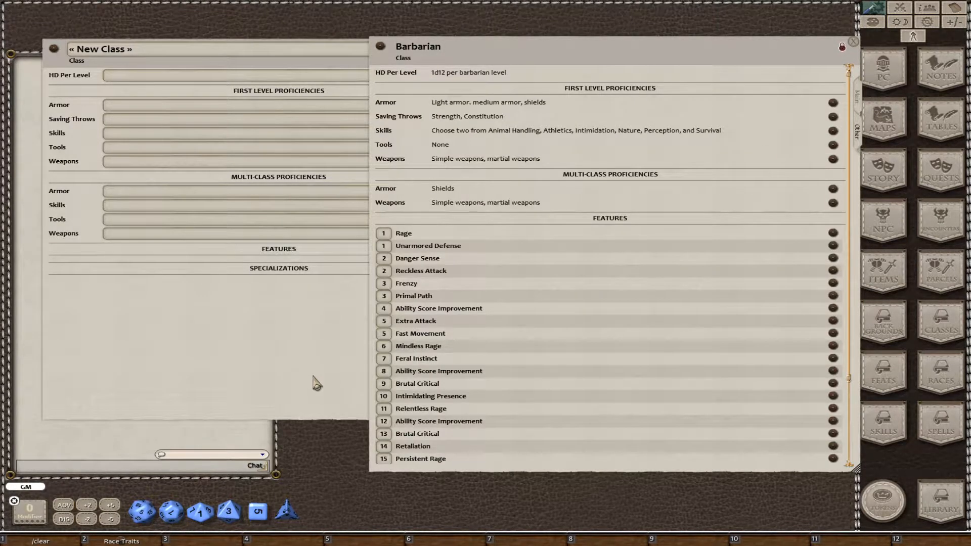
ctrl+click(145, 362)
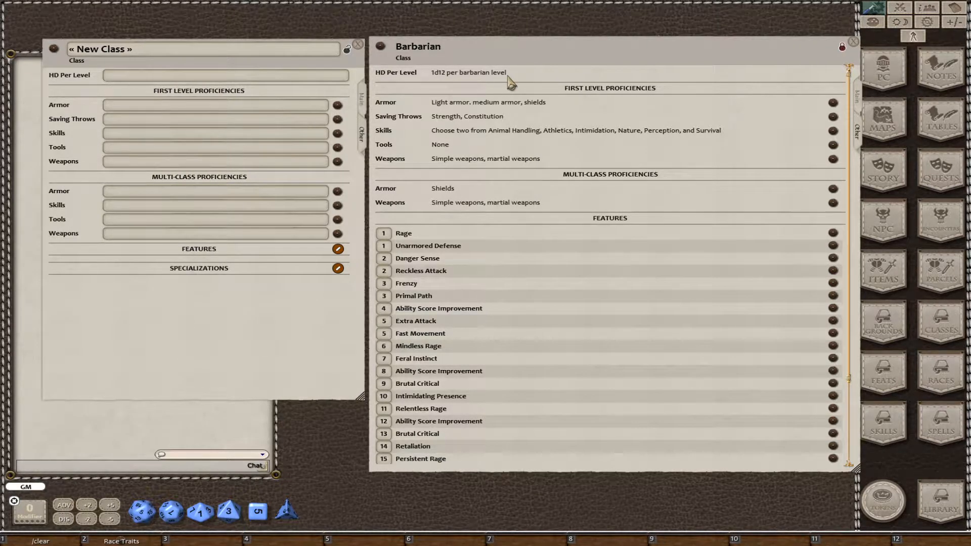
click(115, 76)
click(124, 75)
click(277, 191)
View the main character sheet of the centaur fighter, and close it along with the character selection.
click(893, 76)
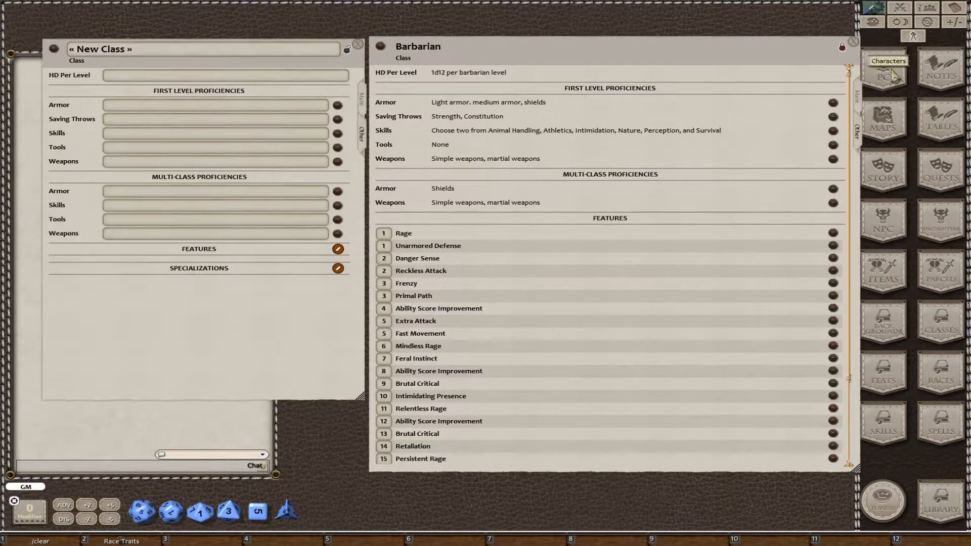
click(347, 226)
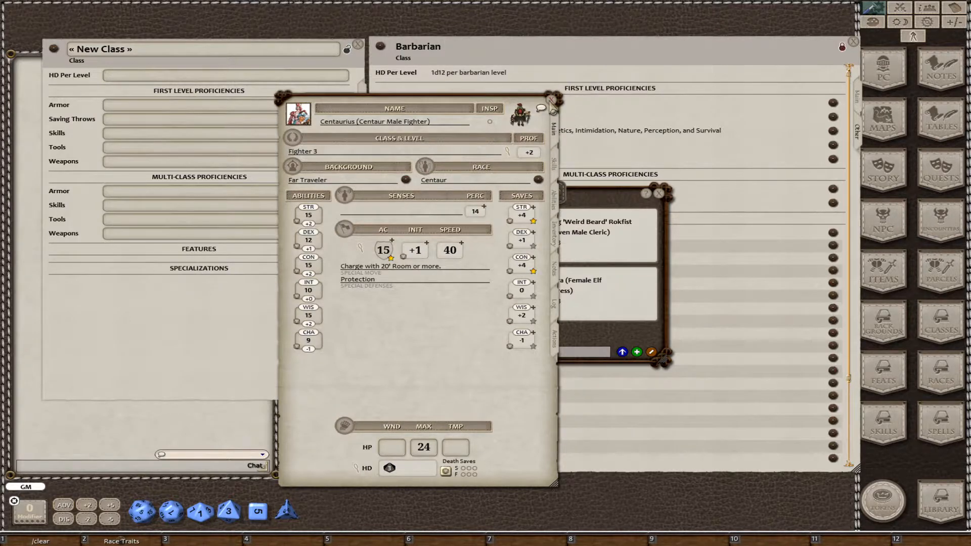
click(551, 100)
click(659, 194)
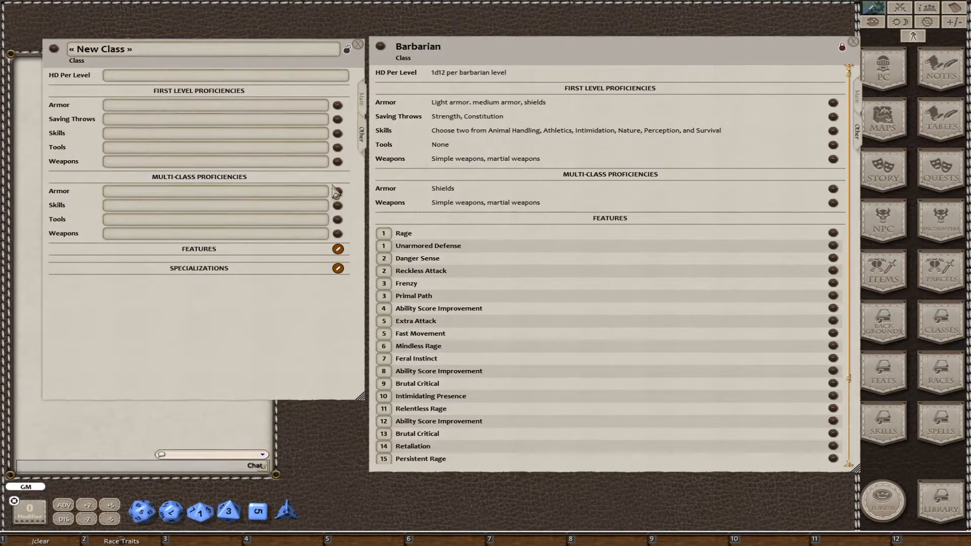
Examine the features and proficiencies on the centaur fighter's abilities page next to the class records.
click(884, 70)
click(353, 240)
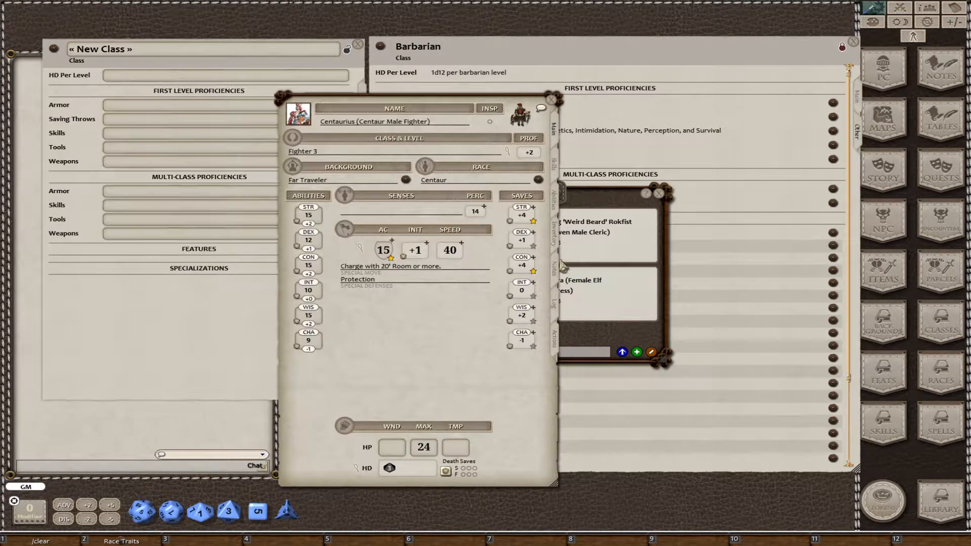
click(555, 205)
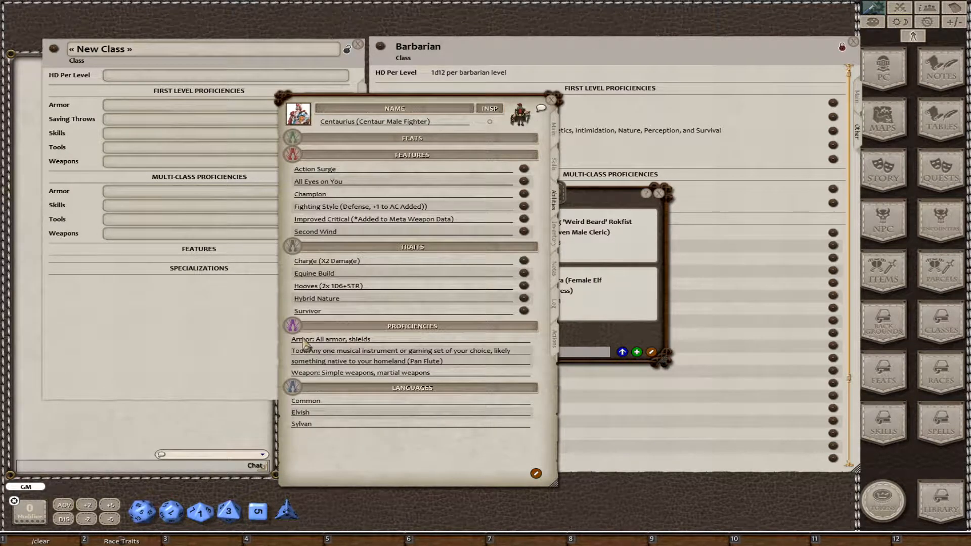
drag(377, 475, 687, 489)
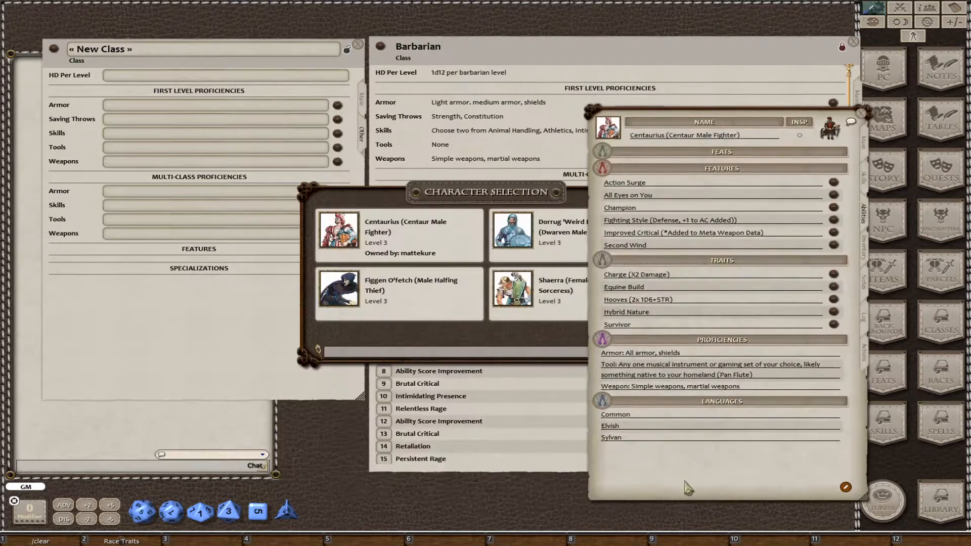
click(119, 134)
click(860, 115)
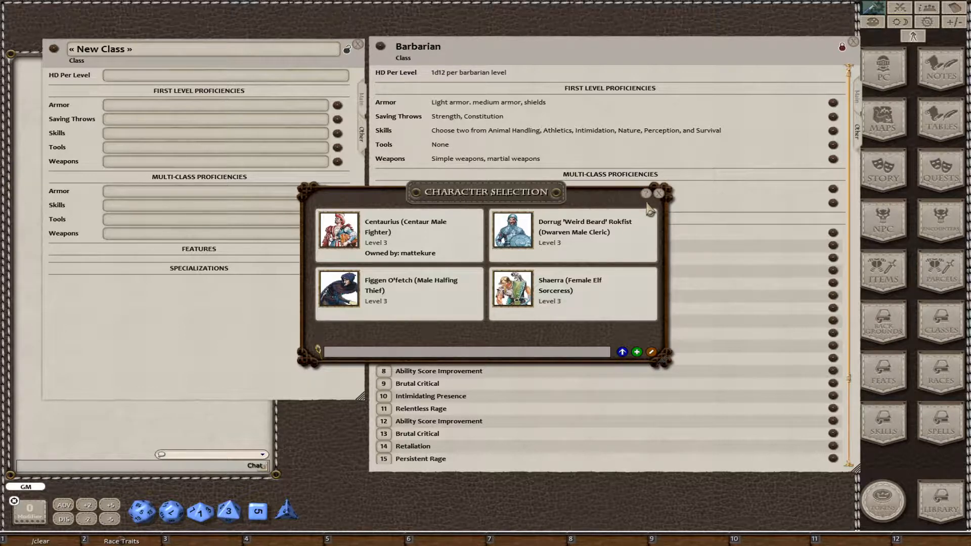
click(659, 194)
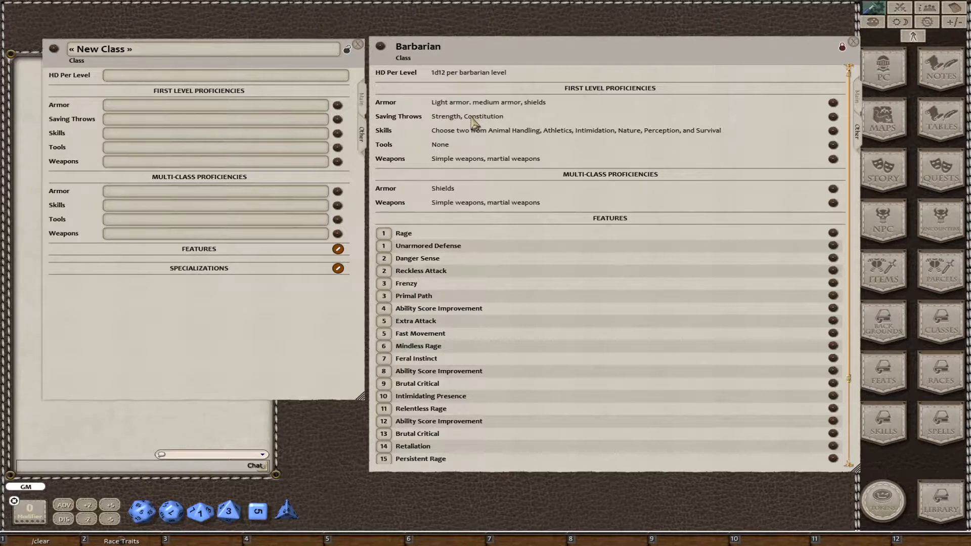
Close the Barbarian record and reposition the new class record beside the class list.
click(324, 207)
click(854, 43)
drag(297, 304, 355, 316)
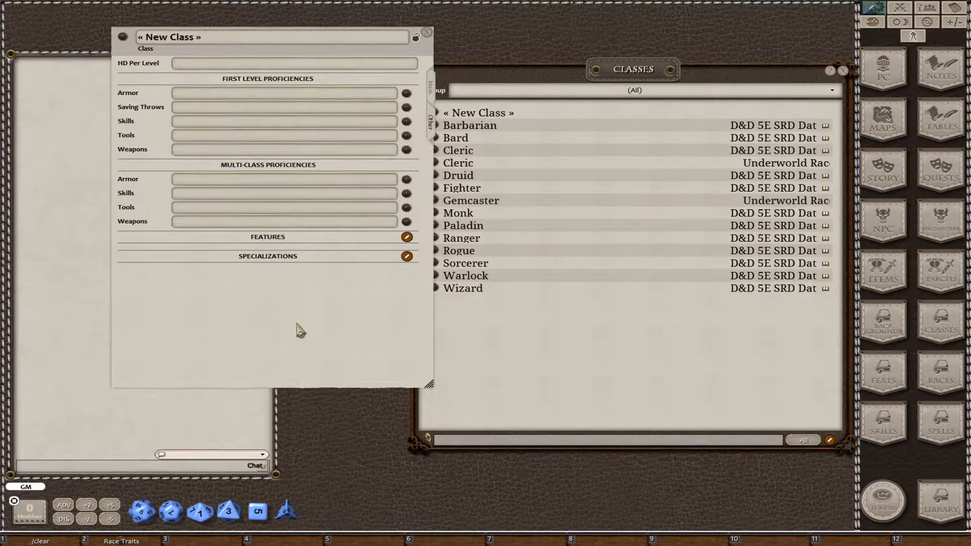
drag(297, 330, 267, 329)
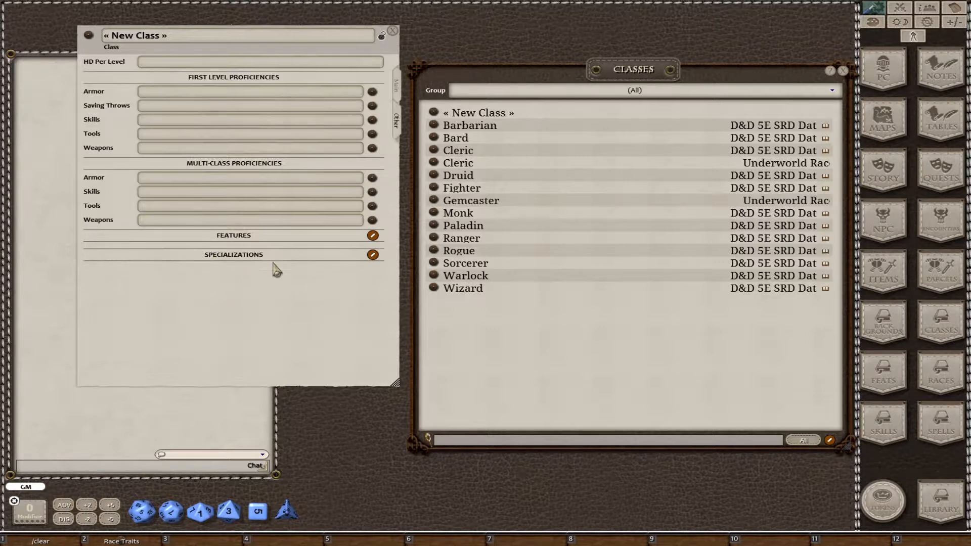
Add two specializations to the new class, named First Option and Second Option.
click(371, 256)
click(373, 255)
click(373, 255)
click(358, 255)
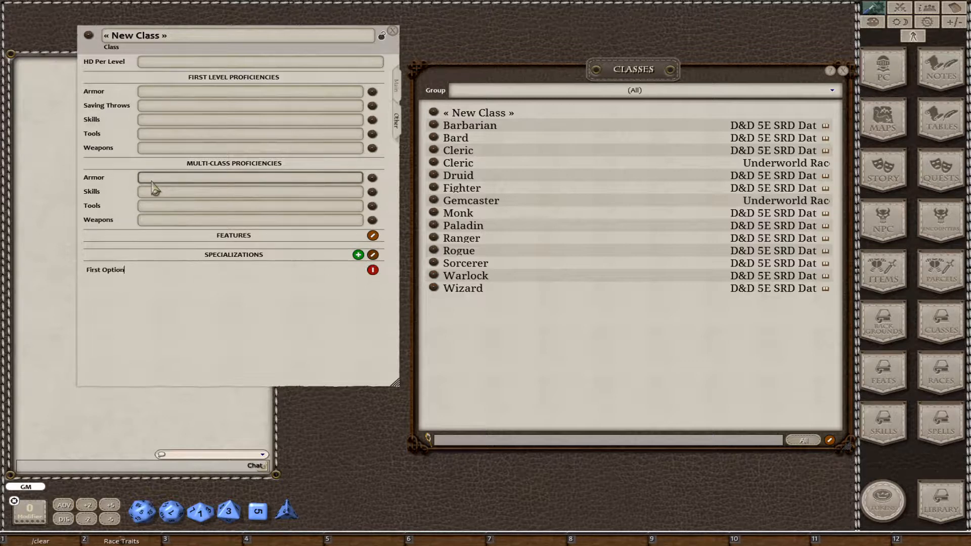
click(358, 255)
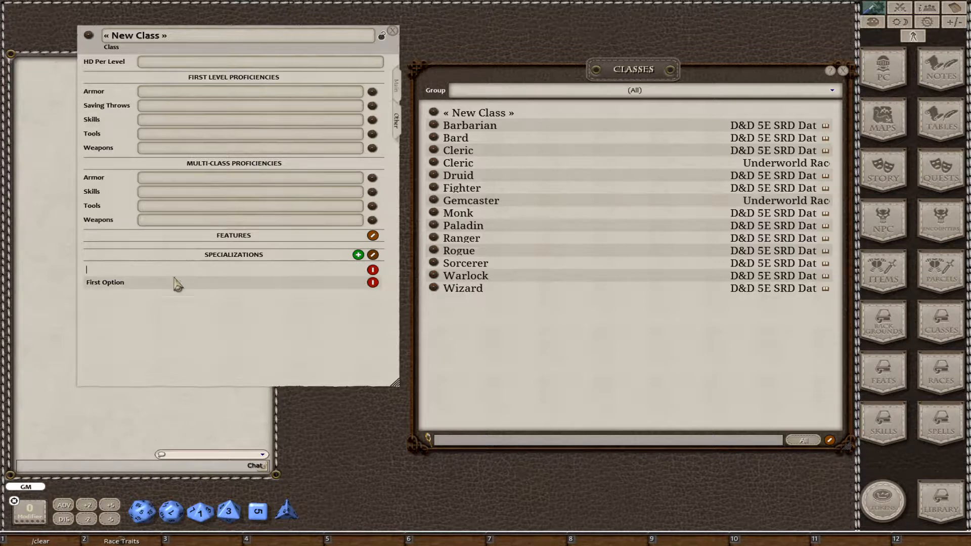
text(s)
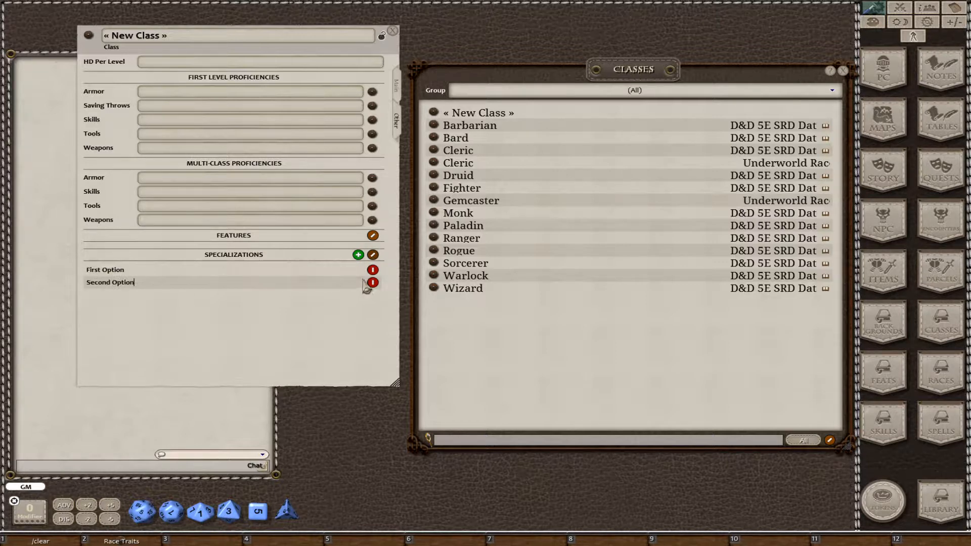
click(373, 255)
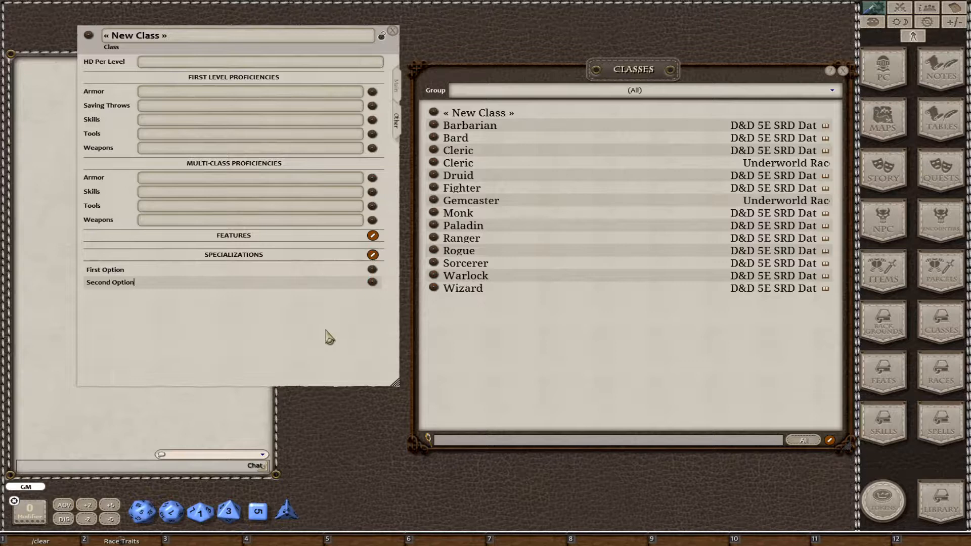
View the First Option specialization's description record and close it.
click(373, 270)
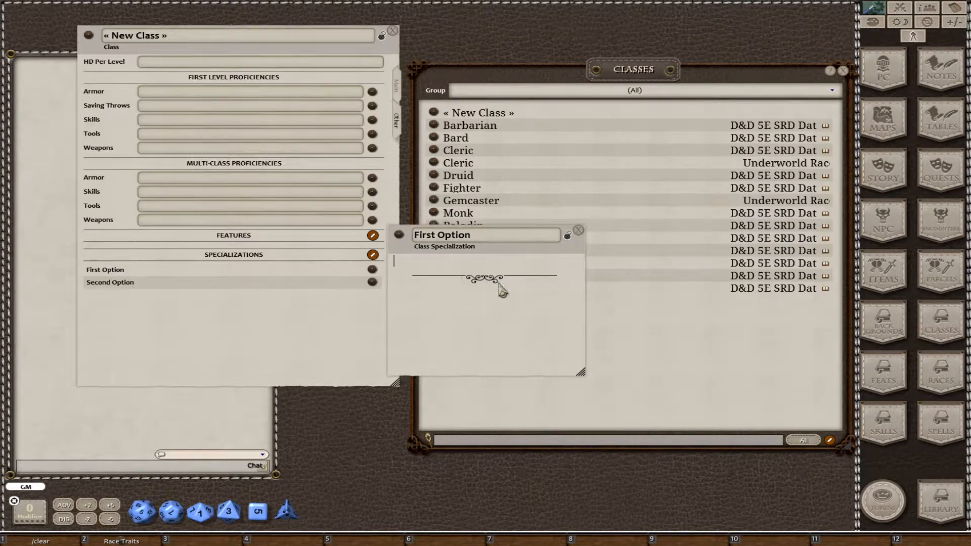
click(578, 230)
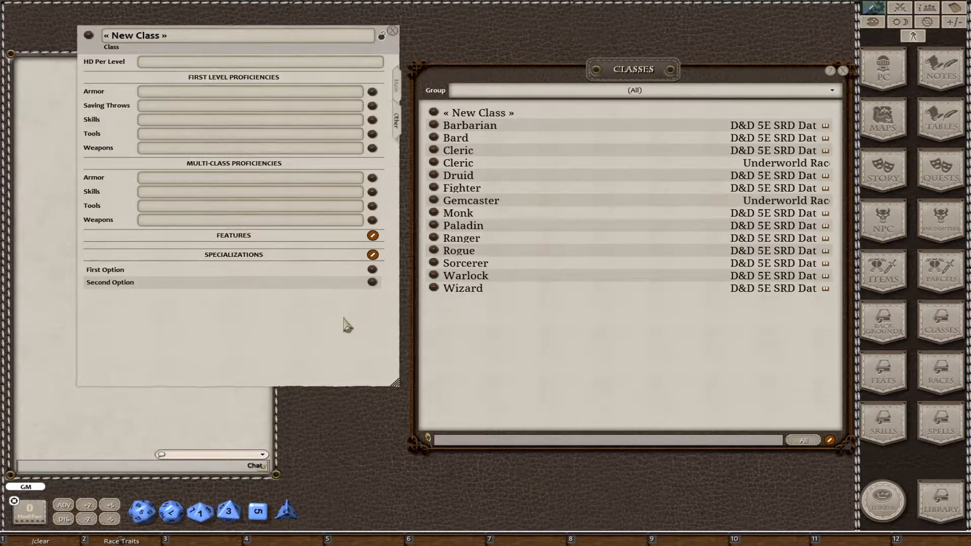
Add five blank entries to the new class's features list.
click(373, 236)
click(359, 235)
click(358, 235)
click(358, 236)
click(358, 236)
click(358, 235)
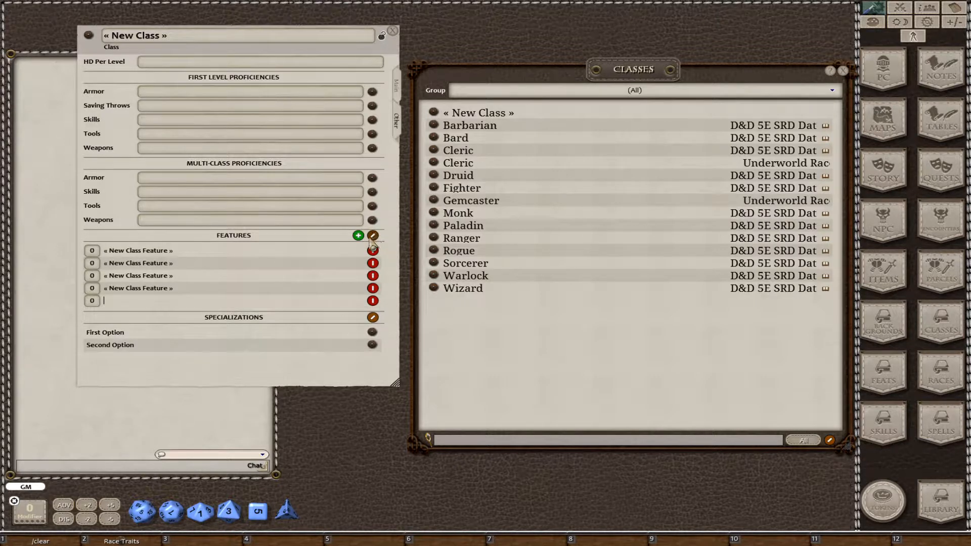
click(372, 235)
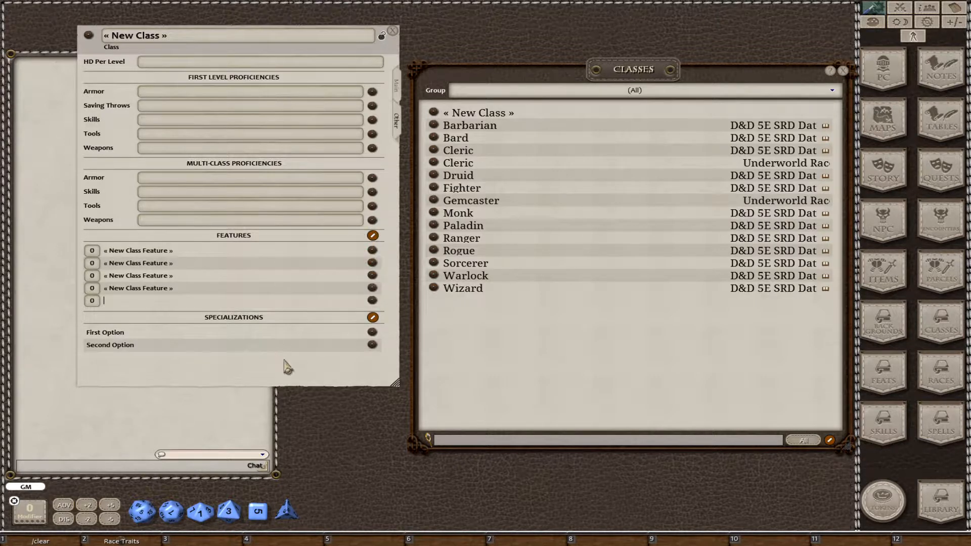
click(139, 252)
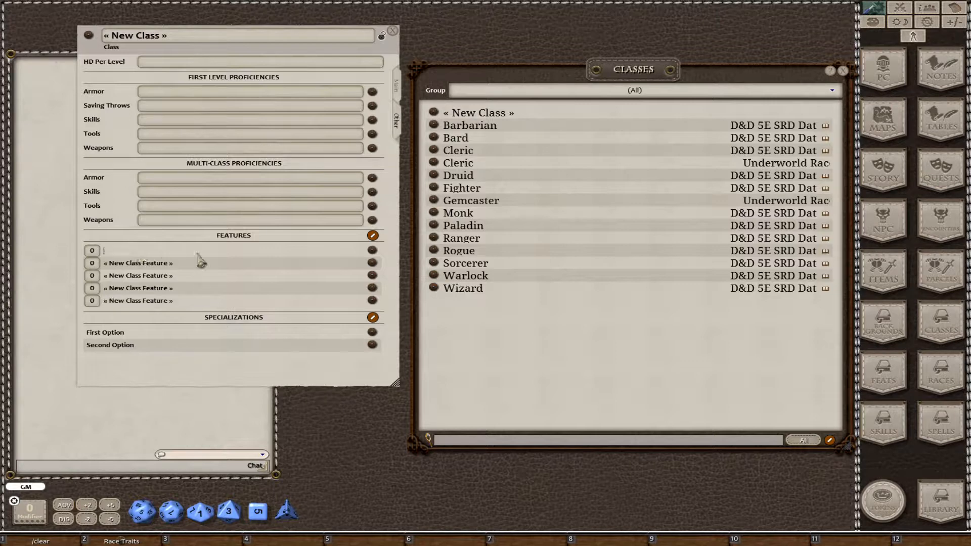
Name one of the blank class features Spellcasting and set its level to 1.
click(373, 252)
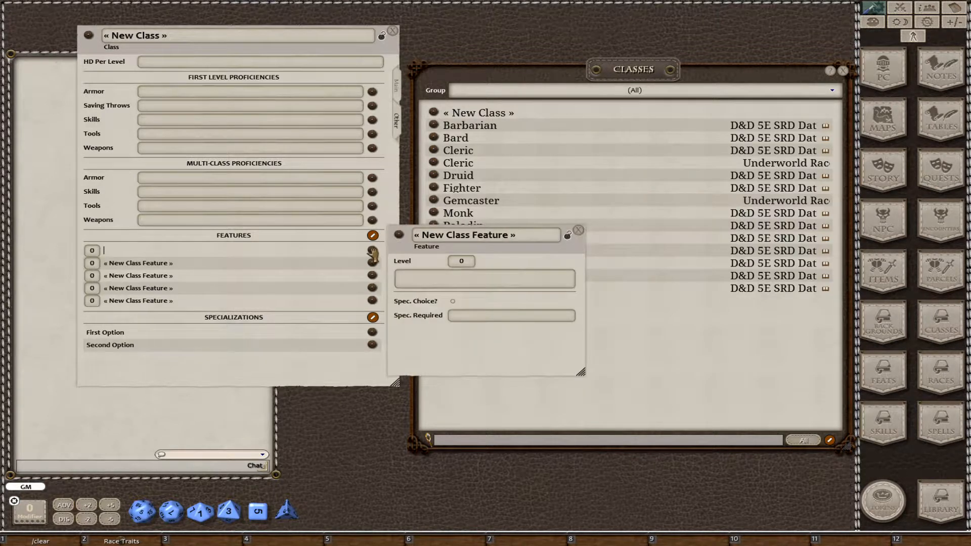
drag(429, 352, 486, 350)
click(535, 236)
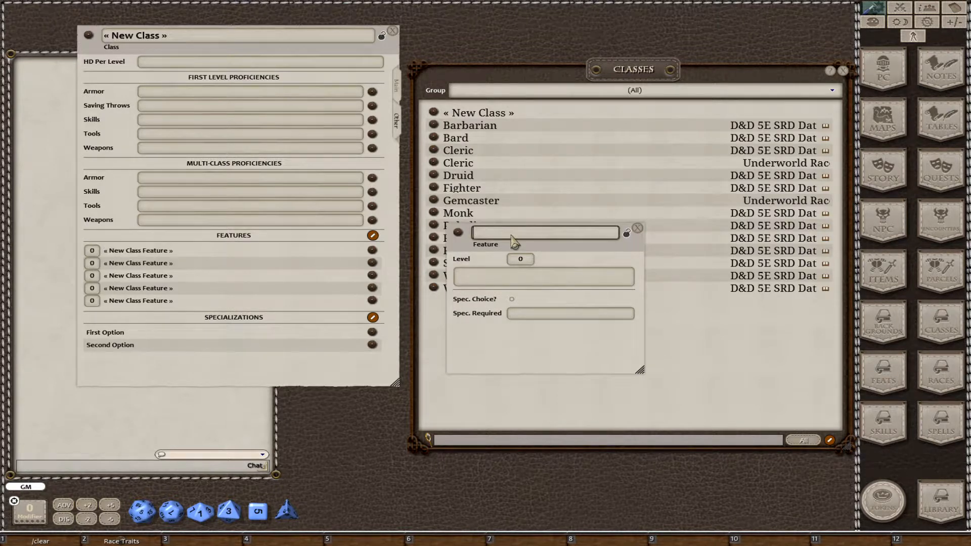
text(Spellcasting)
key(Tab)
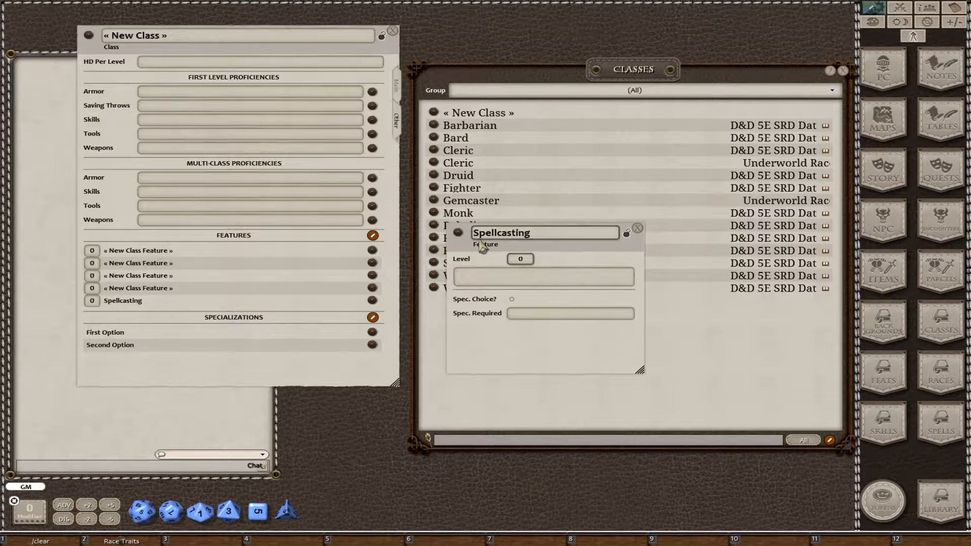
key(Tab)
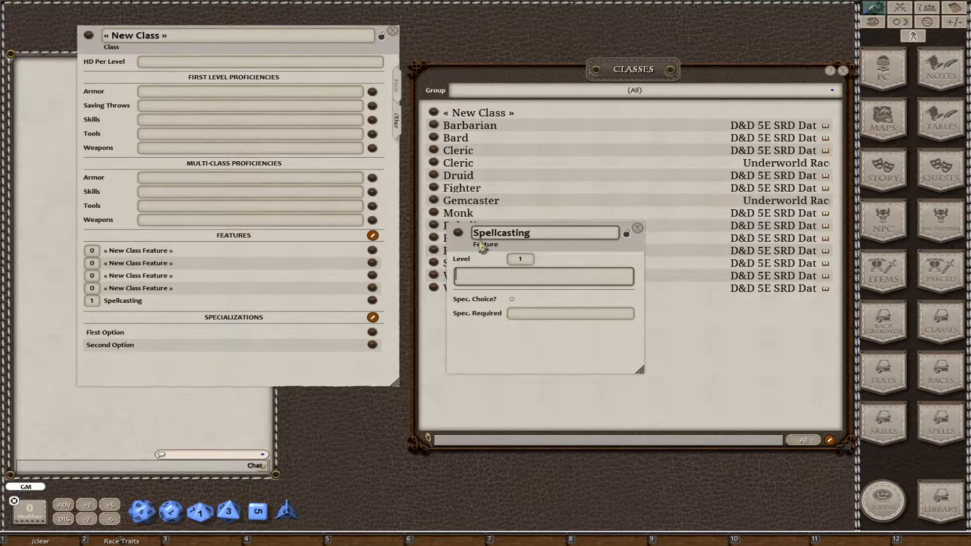
Open the D&D 5E SRD Cleric class record and display its proficiencies and features.
drag(525, 366, 266, 333)
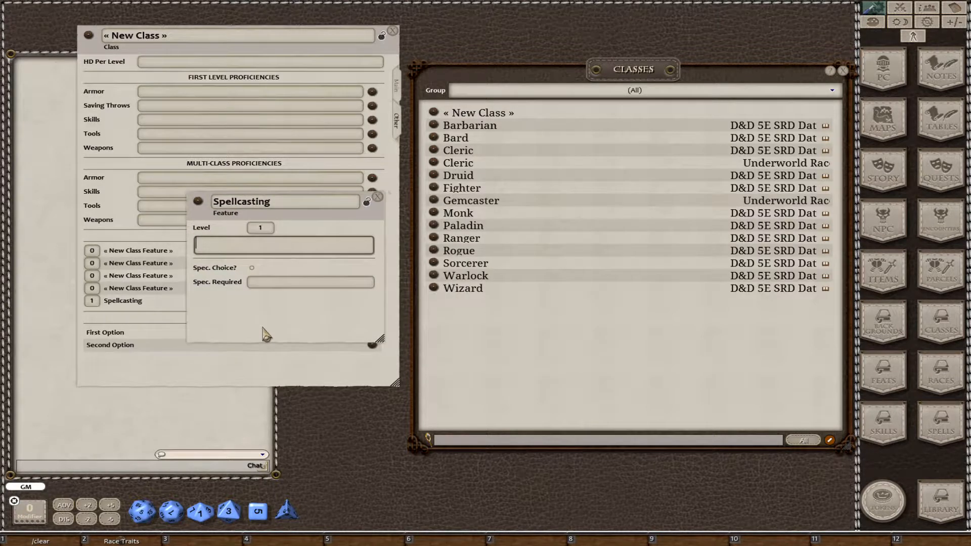
click(434, 152)
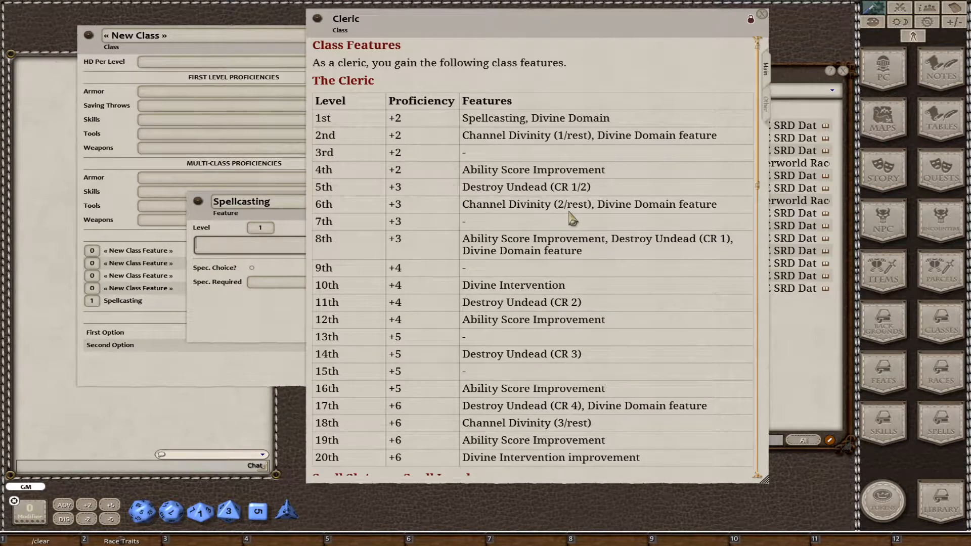
scroll(581, 212, down, 10)
click(767, 115)
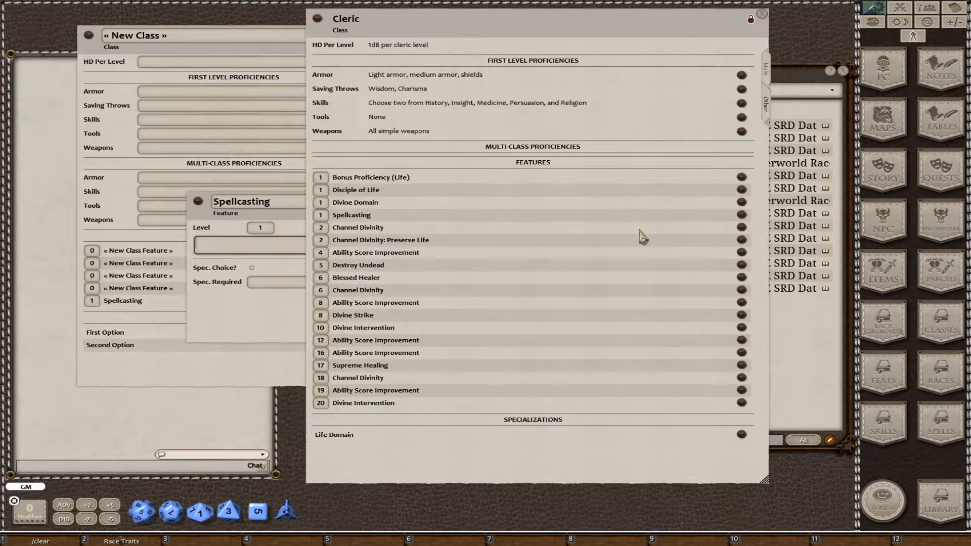
Read the Cleric's Spellcasting feature text in an enlarged record, and close it with the Cleric record and the new Spellcasting feature.
click(742, 215)
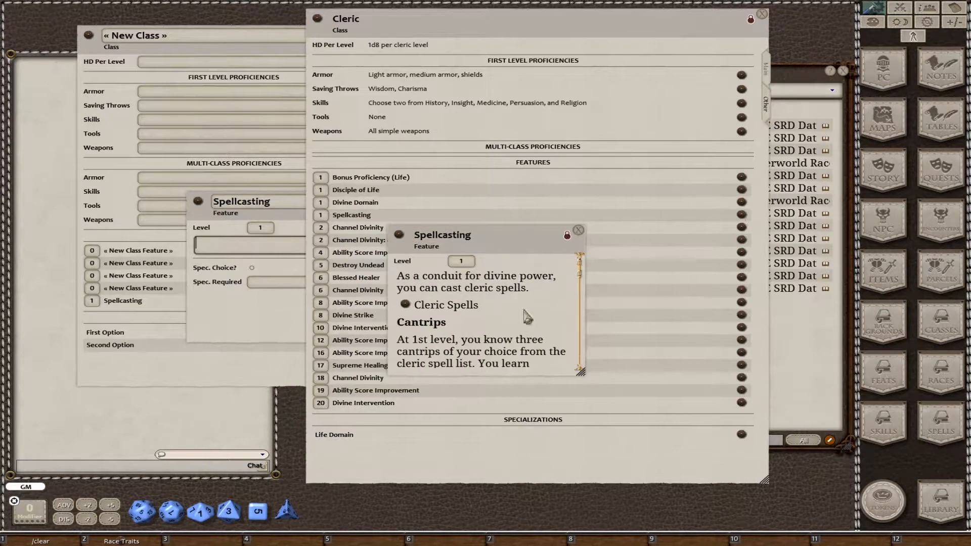
drag(521, 245, 505, 92)
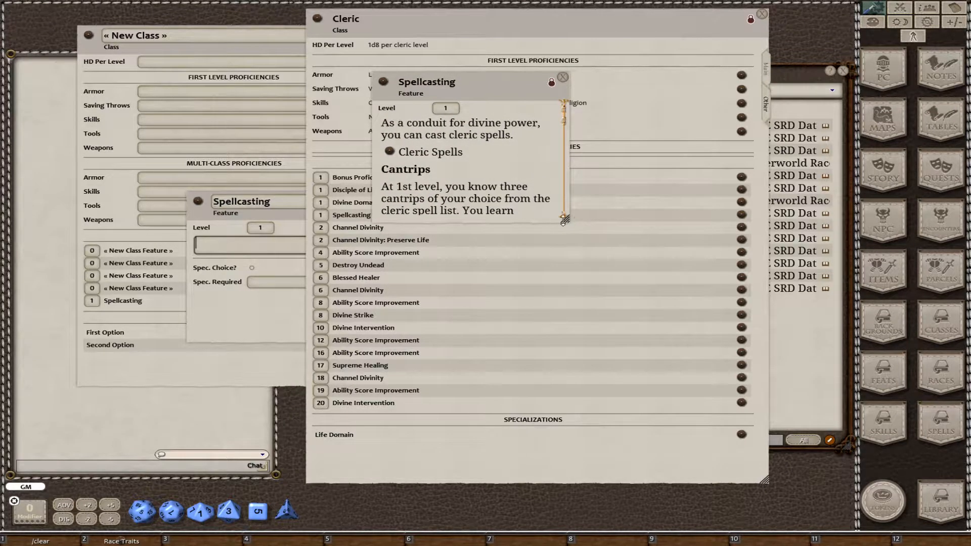
drag(564, 221, 566, 435)
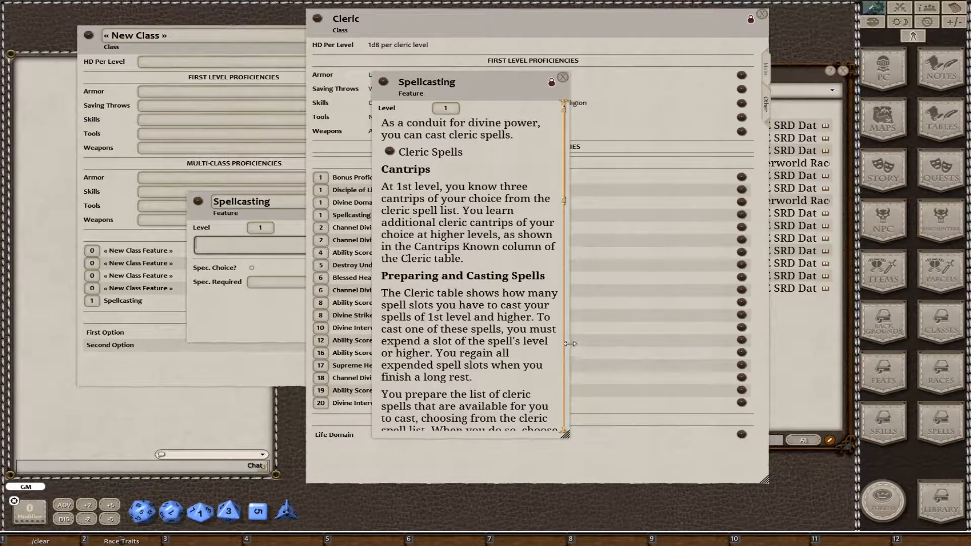
drag(579, 342, 782, 342)
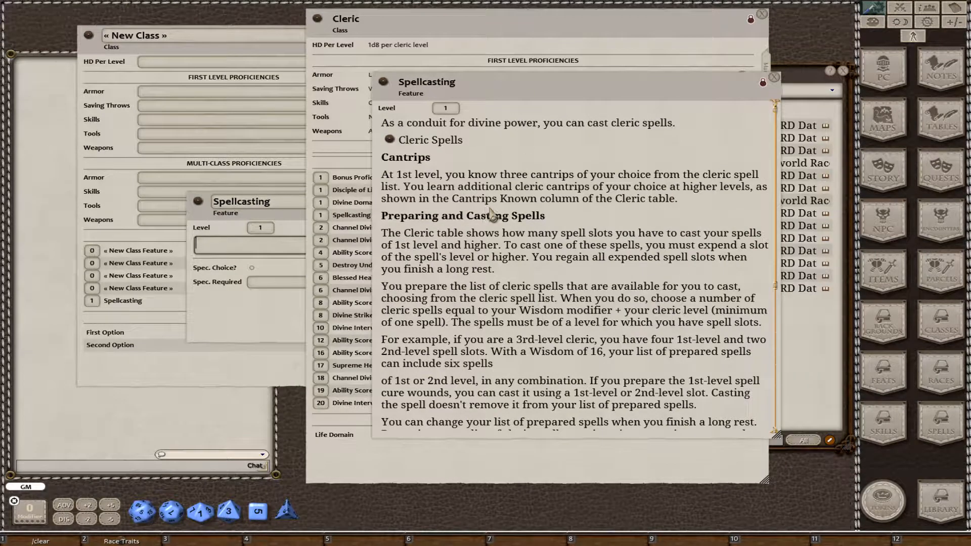
scroll(537, 275, down, 5)
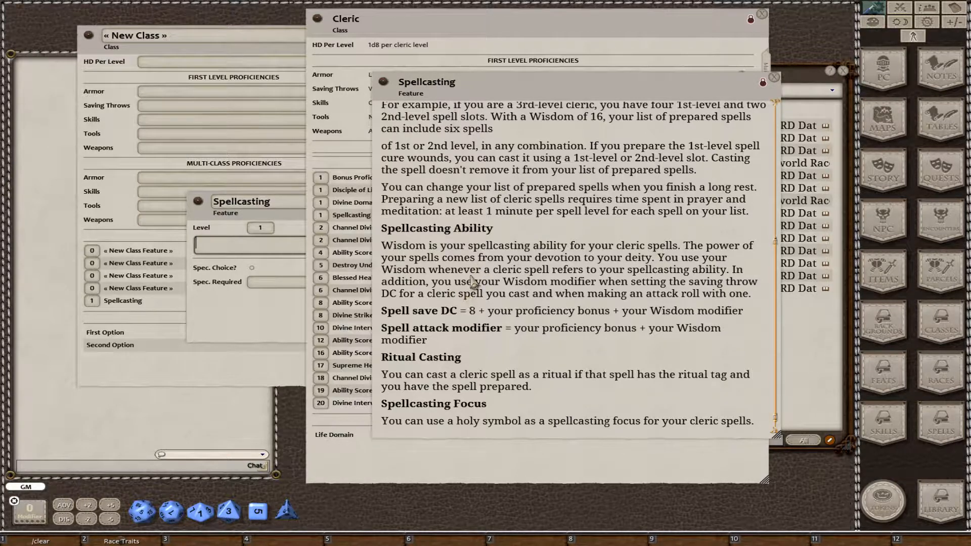
click(774, 77)
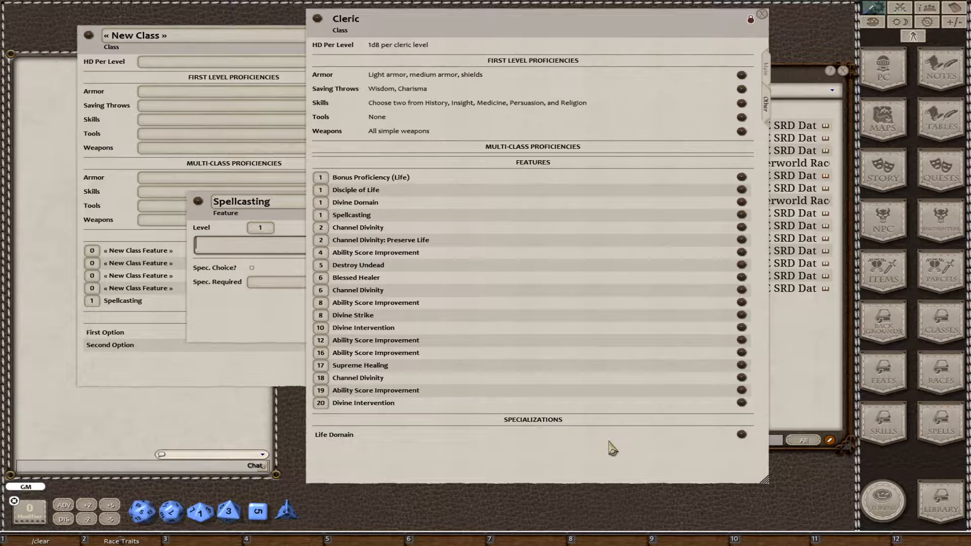
click(762, 14)
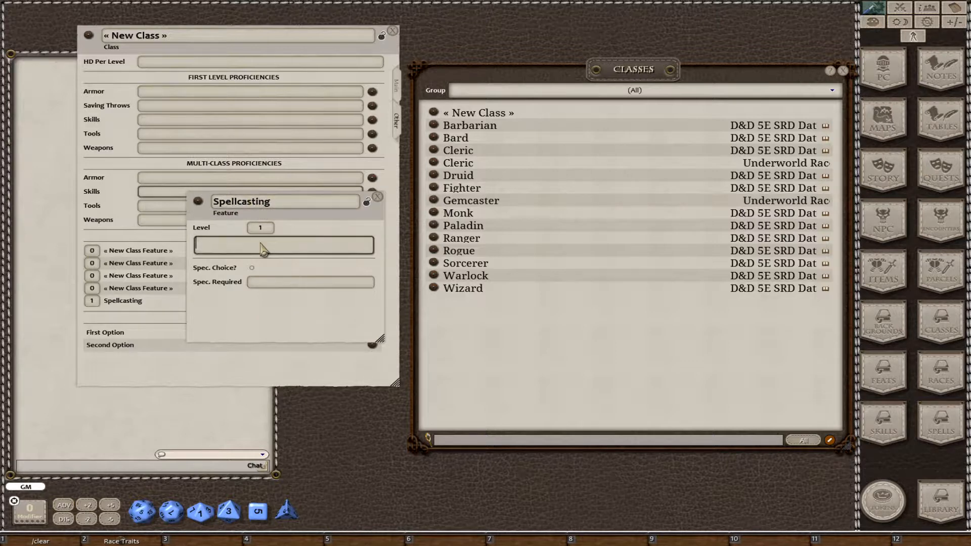
click(378, 197)
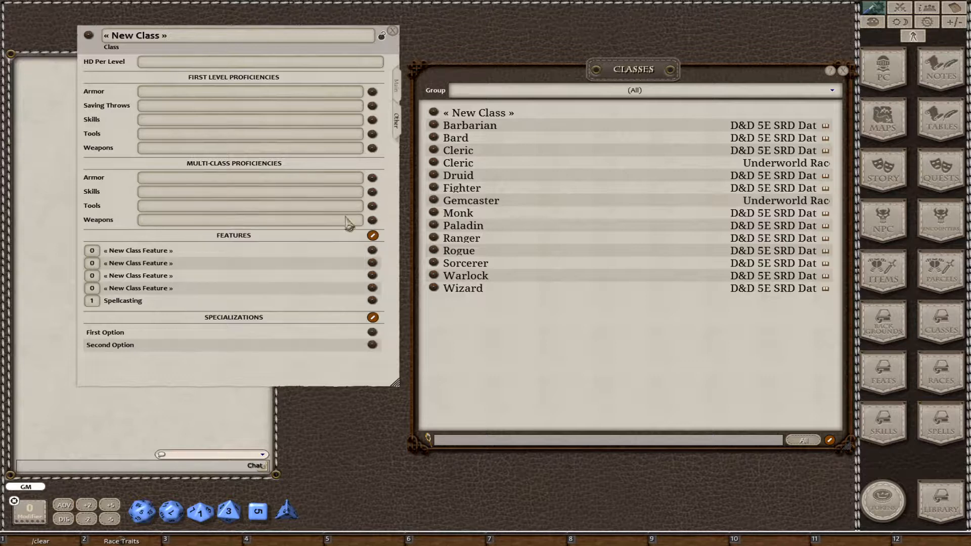
Name another blank feature Blade Strike, set its level to 2, and close its record.
click(372, 250)
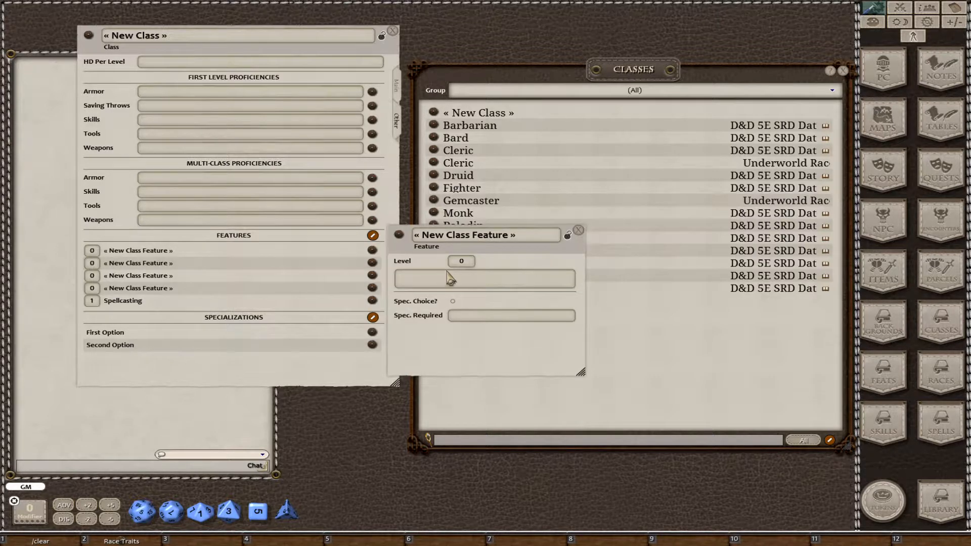
click(459, 235)
text(Sec)
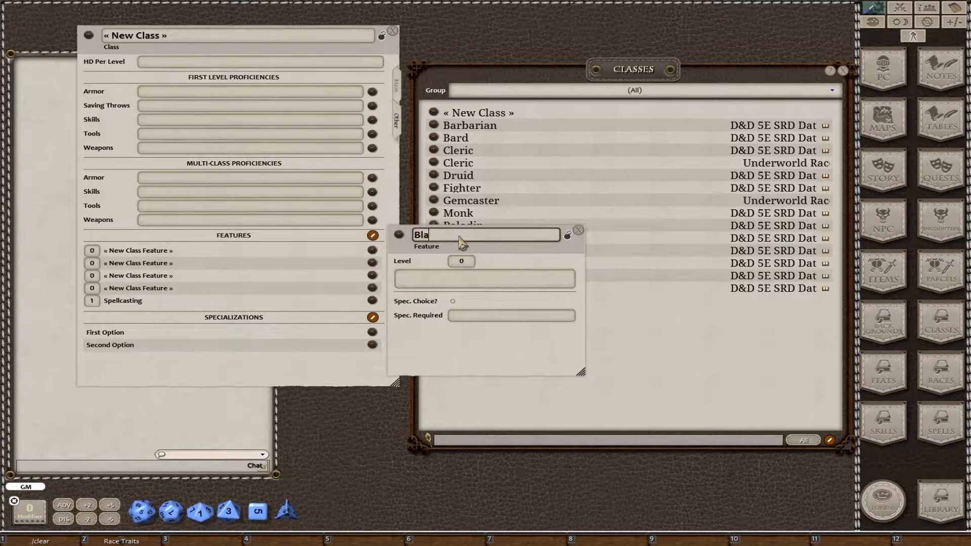
text(Strike)
key(Tab)
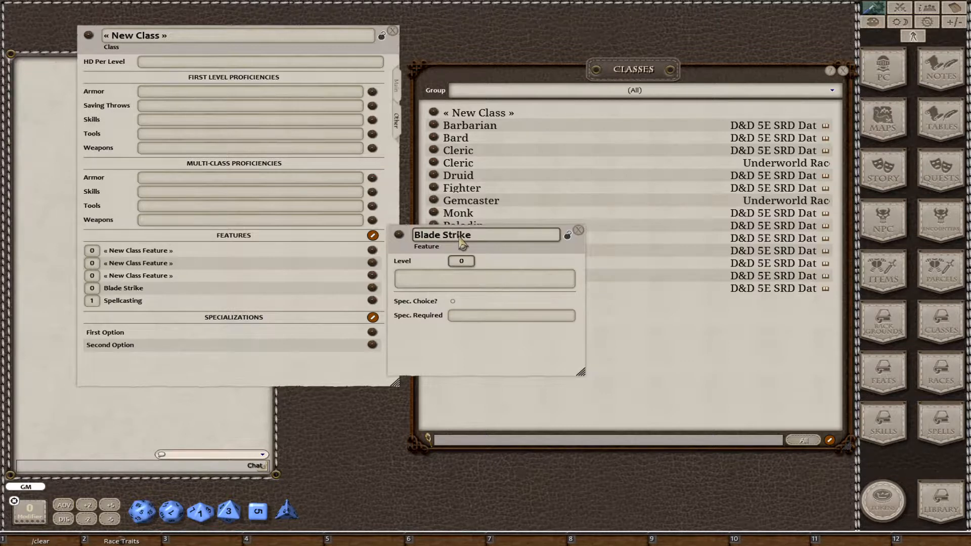
text(2)
key(Tab)
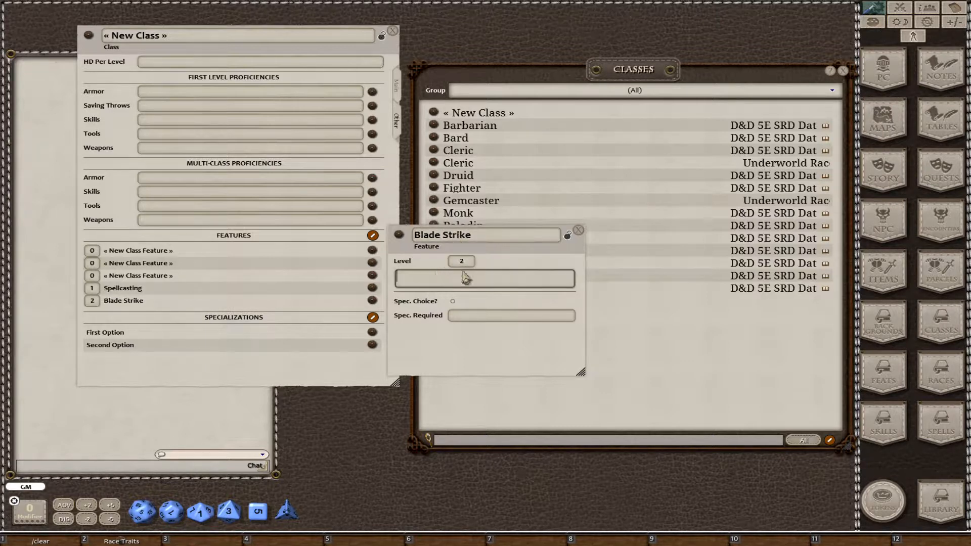
click(579, 231)
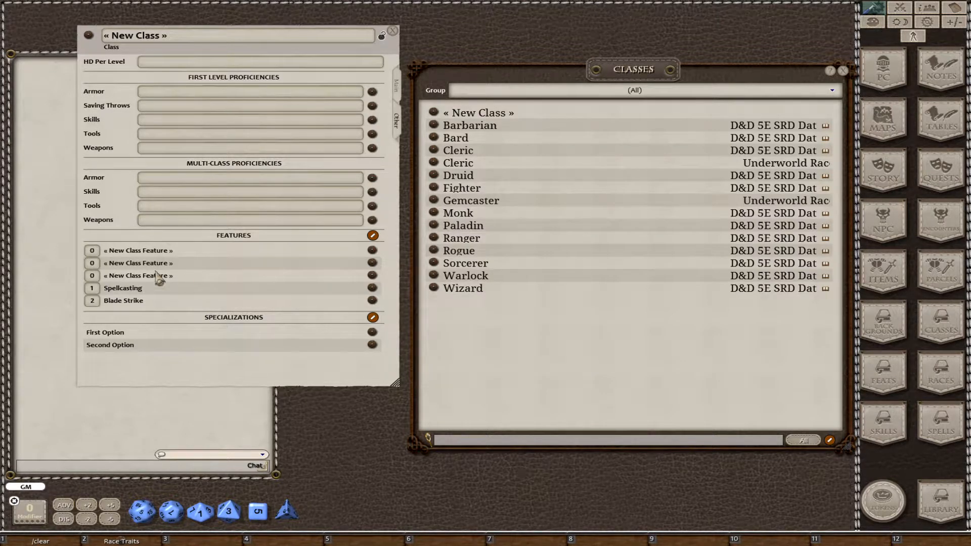
Name the next blank feature Choice of Spec and set its level to 3.
click(373, 251)
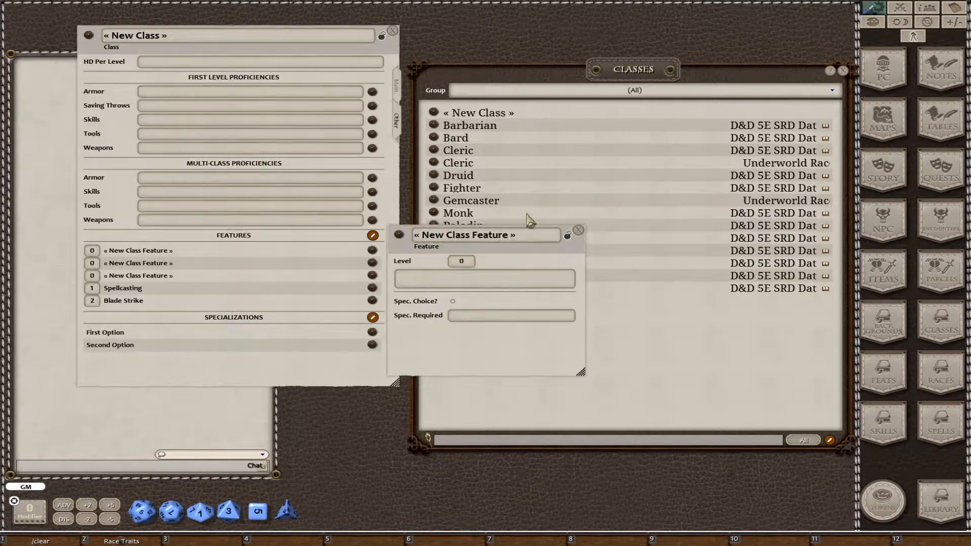
click(513, 234)
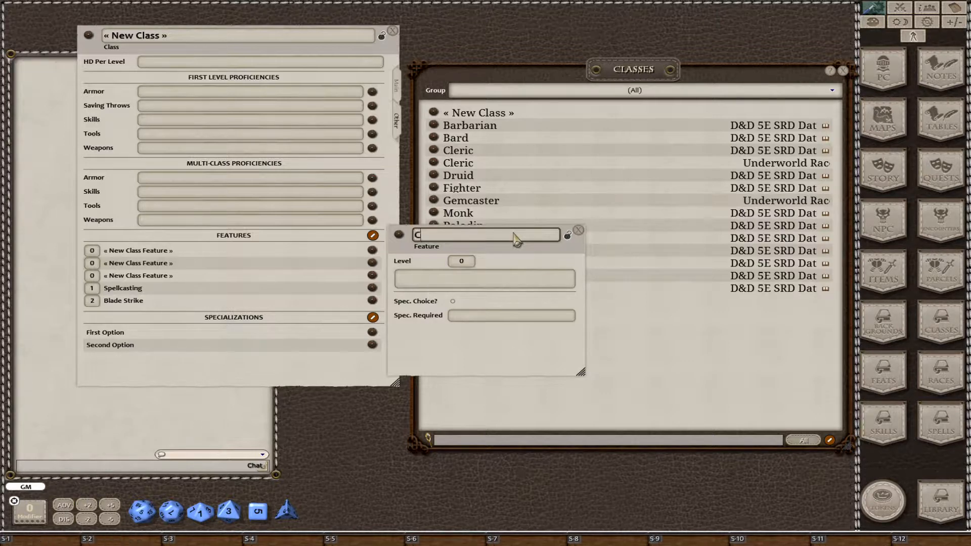
text(Choice of S)
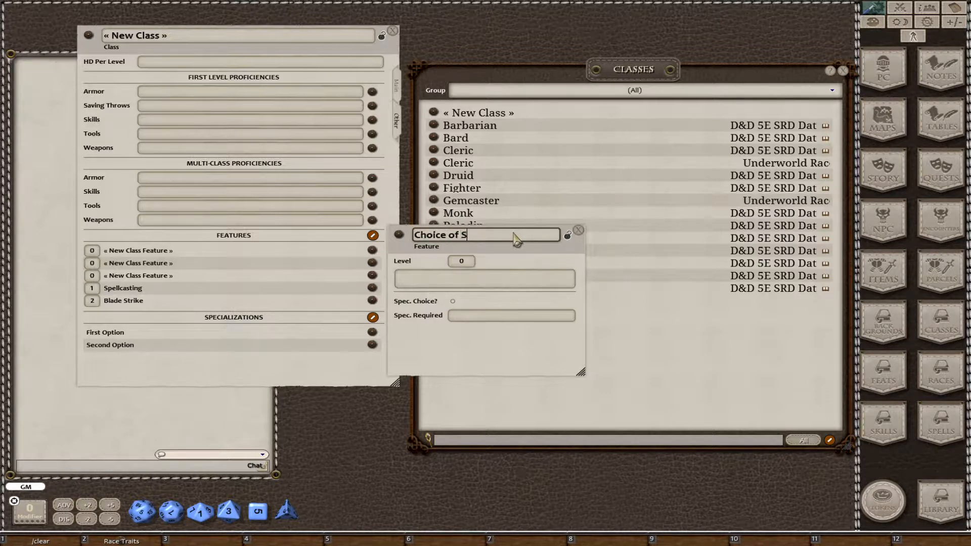
text(pec)
key(Return)
text(3)
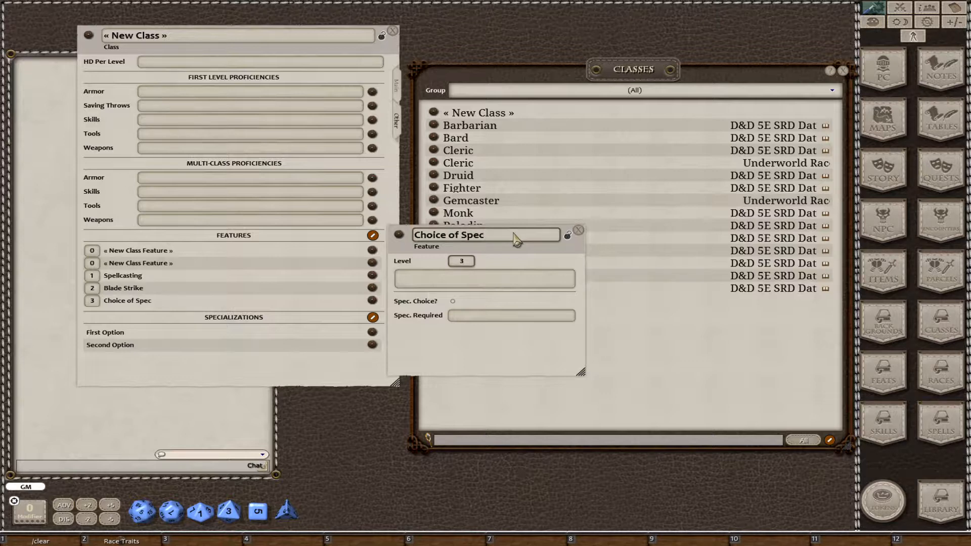
Mark the Choice of Spec feature as the specialization choice and close its record.
click(555, 287)
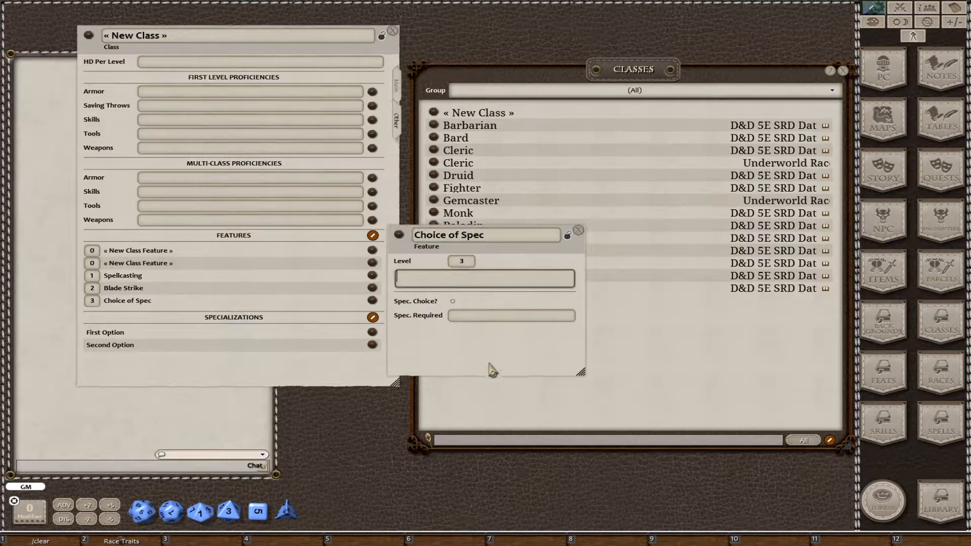
drag(492, 352, 520, 372)
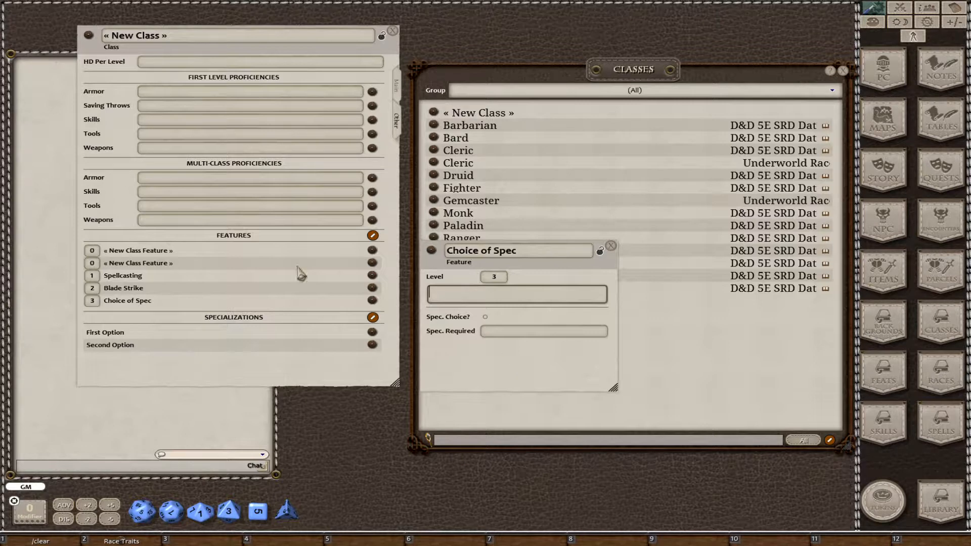
click(485, 318)
click(506, 253)
click(600, 252)
click(611, 247)
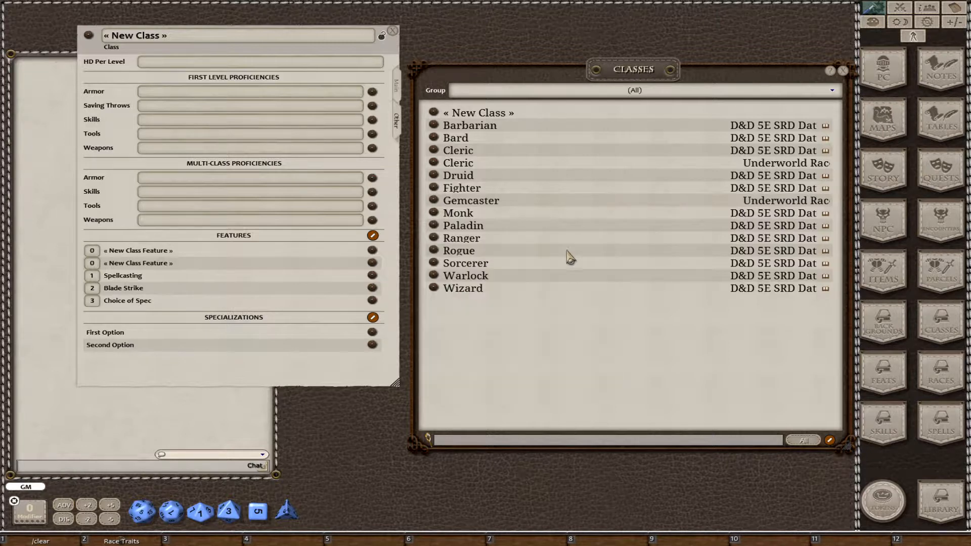
Name another blank feature Sword Bash and set its level to 3.
click(372, 251)
click(483, 244)
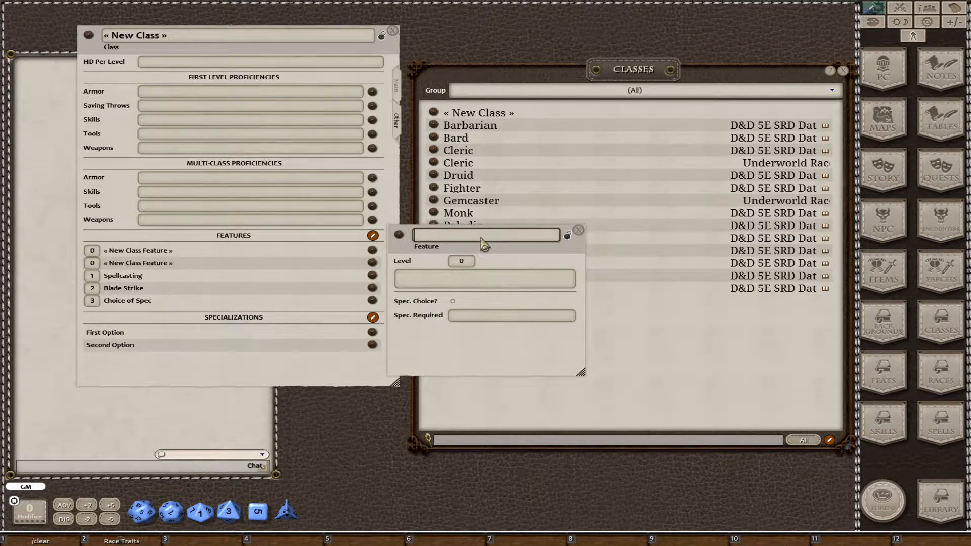
text(Sword Bash)
key(Tab)
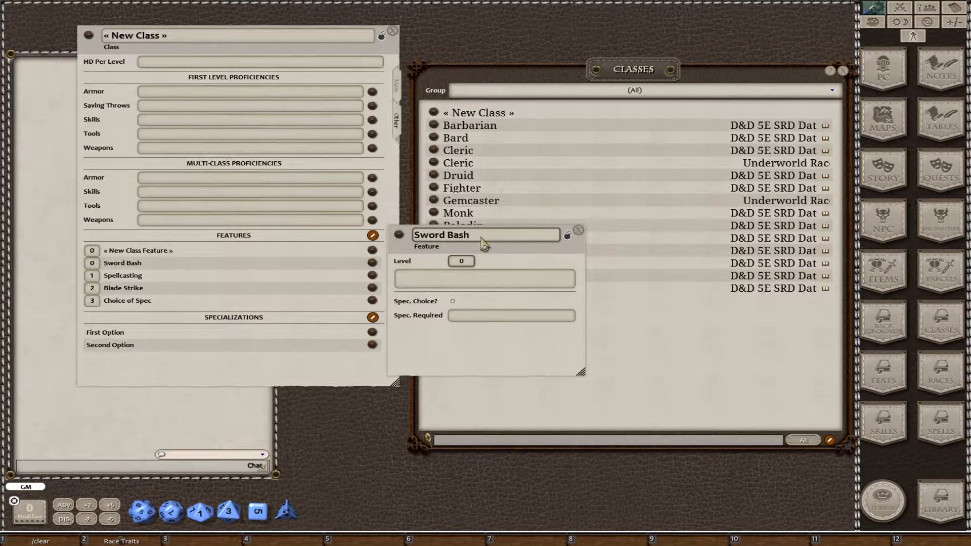
text(3)
key(Tab)
Set Sword Bash's required specialization to First Option and close its record.
drag(457, 369, 482, 360)
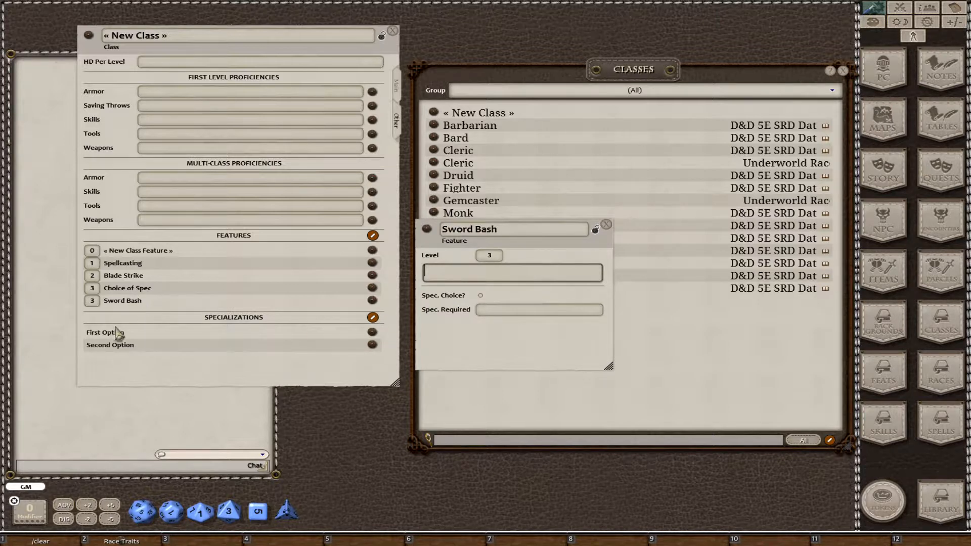
drag(137, 334, 82, 334)
key(ctrl+c)
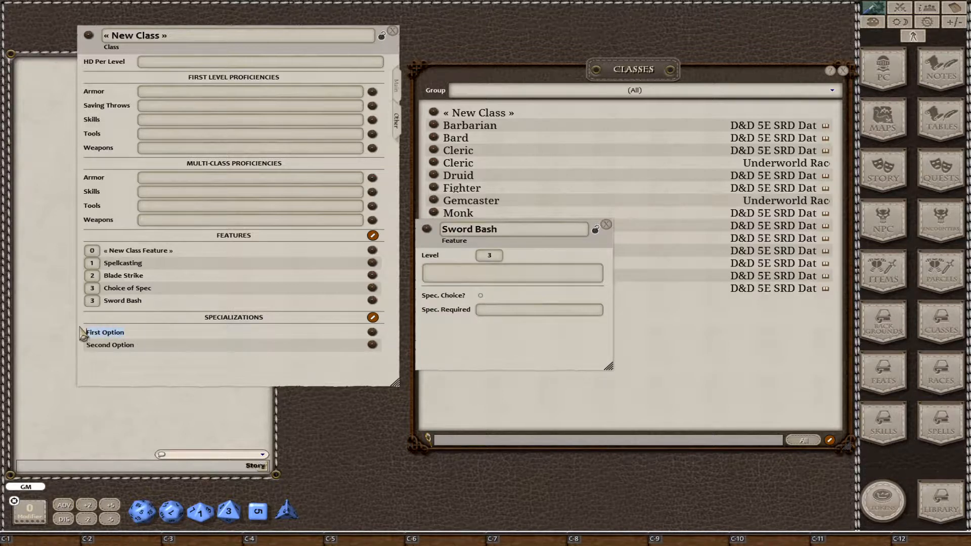
click(489, 310)
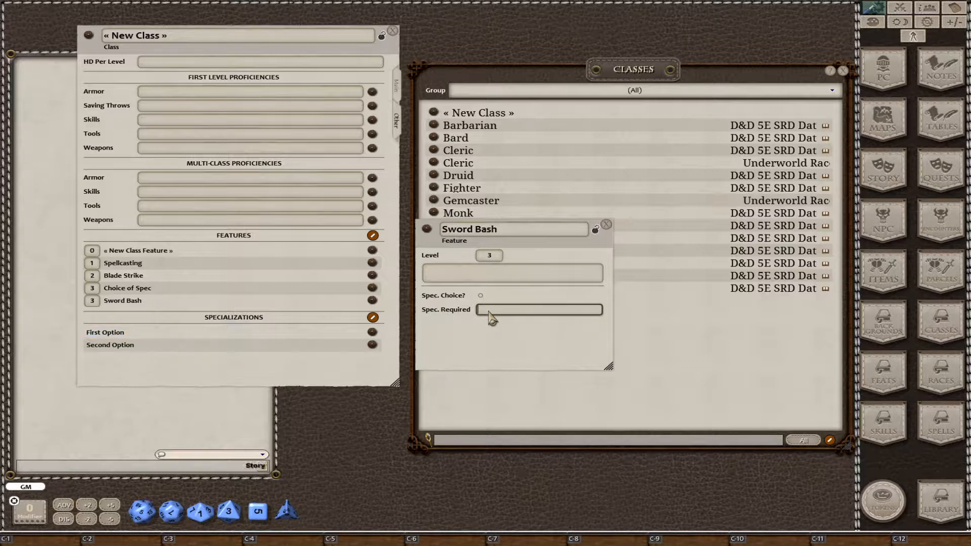
key(ctrl+v)
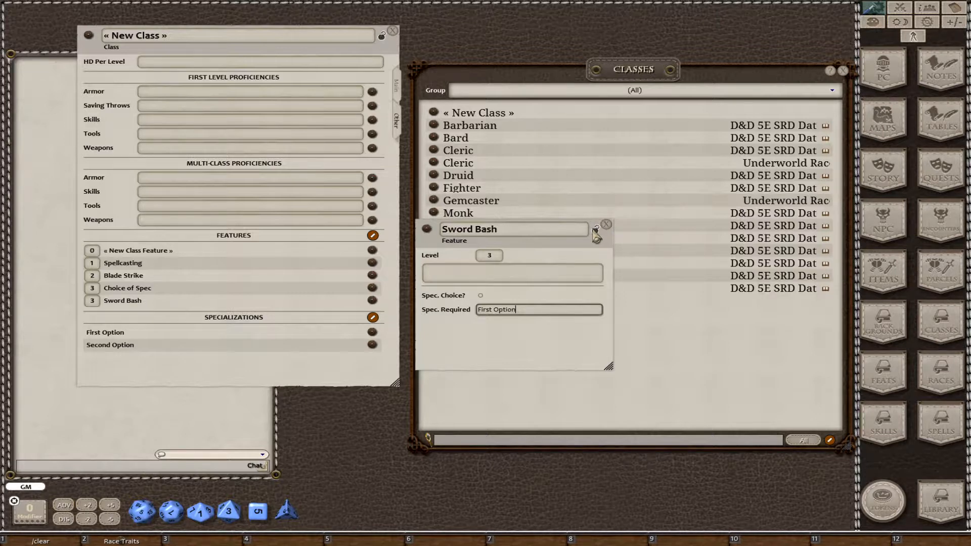
click(607, 225)
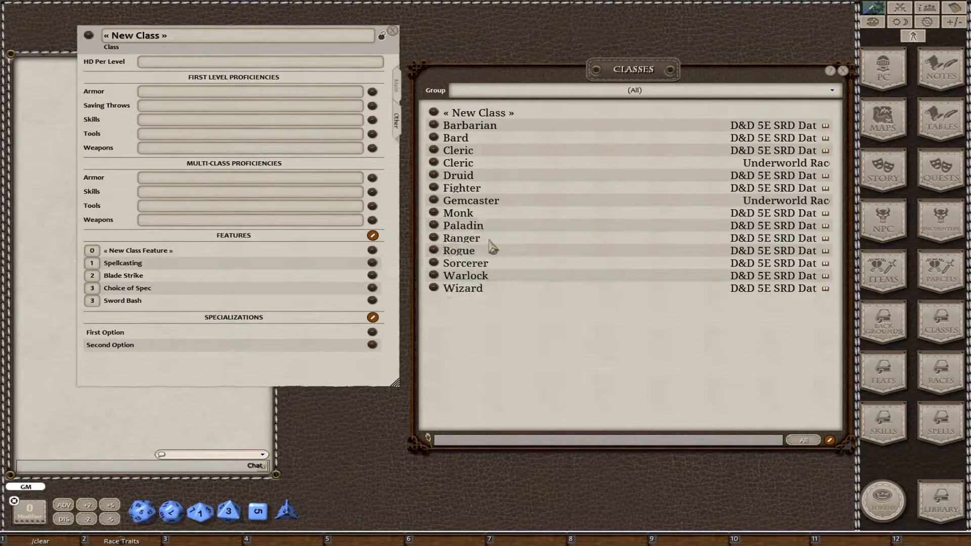
Name the remaining blank feature Hammer Bash and set its level to 3.
click(220, 251)
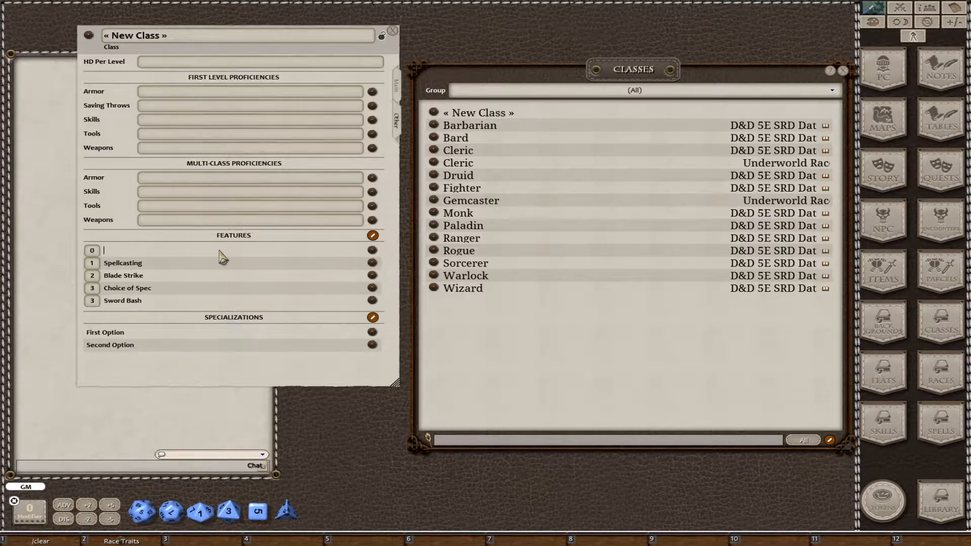
text(Ha)
text(3)
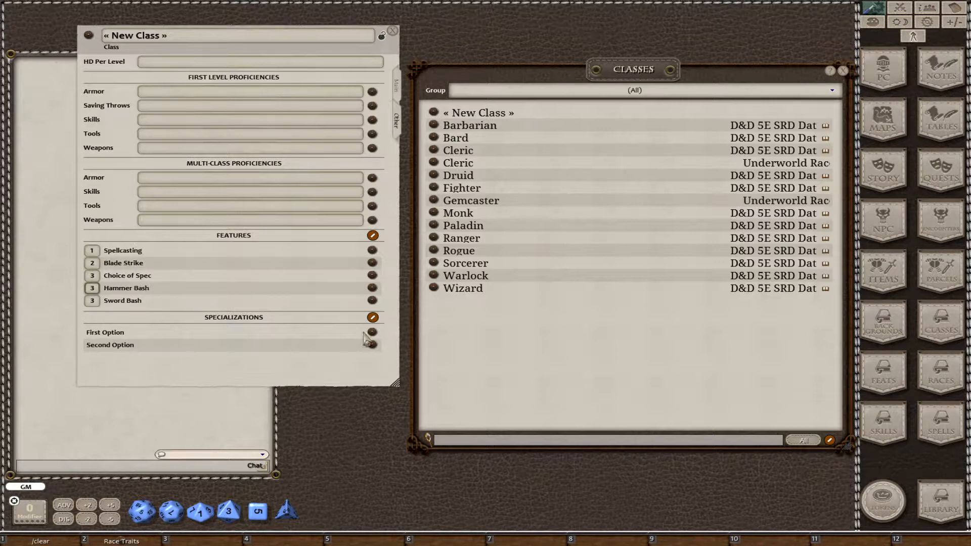
Set Hammer Bash's required specialization to Second Option, then lock and close its record.
click(376, 286)
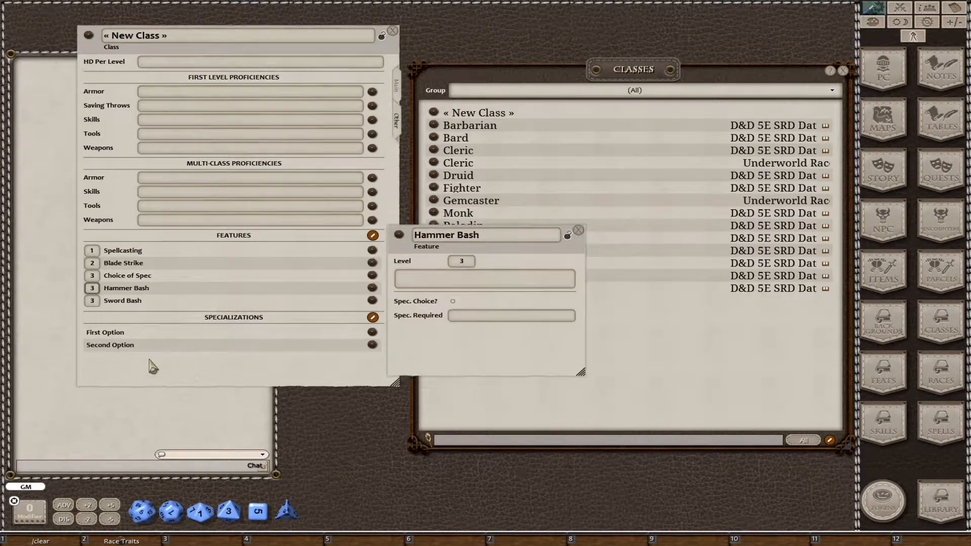
drag(137, 346, 494, 318)
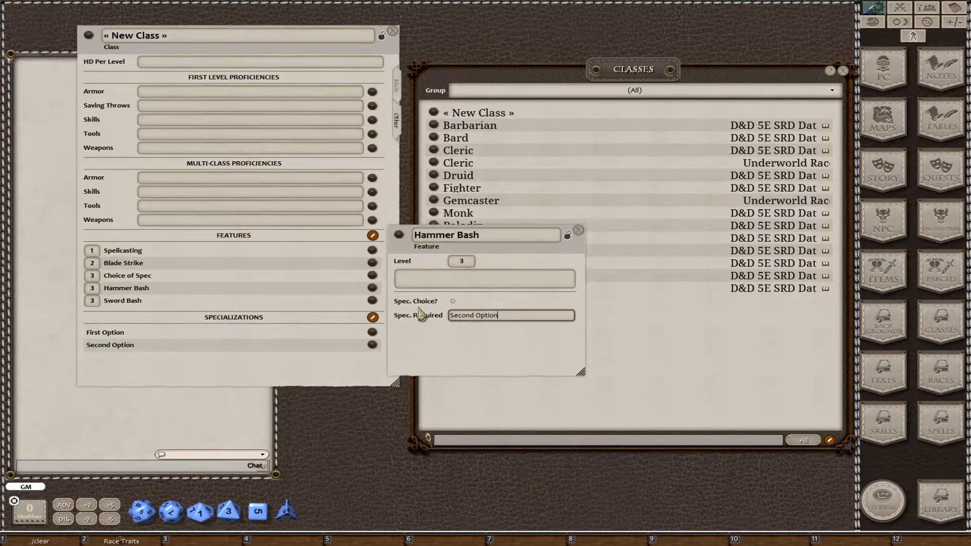
click(567, 236)
click(580, 231)
Set the class's hit dice to "1d10 per level" and name the class test.
drag(320, 374, 455, 433)
click(316, 125)
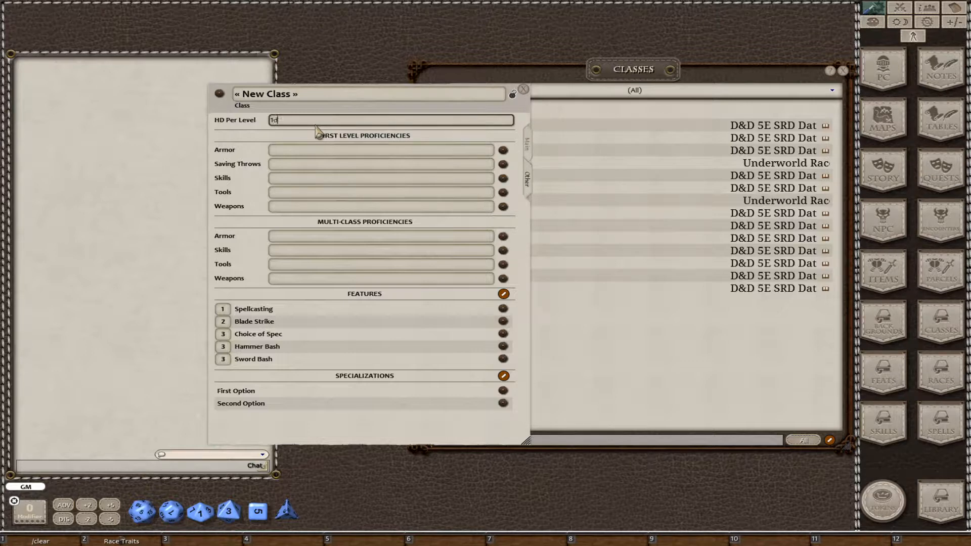
text(1d10 per level)
key(Tab)
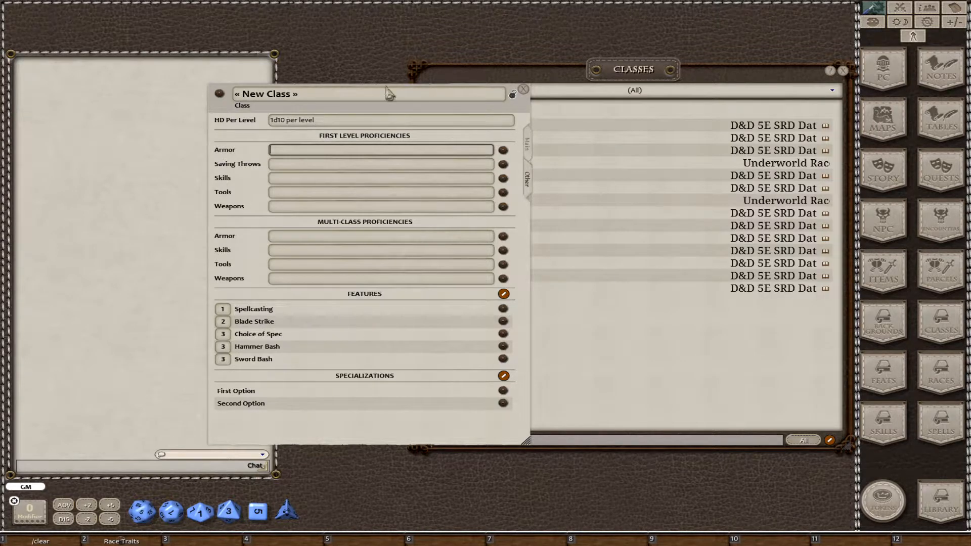
click(358, 95)
text(test)
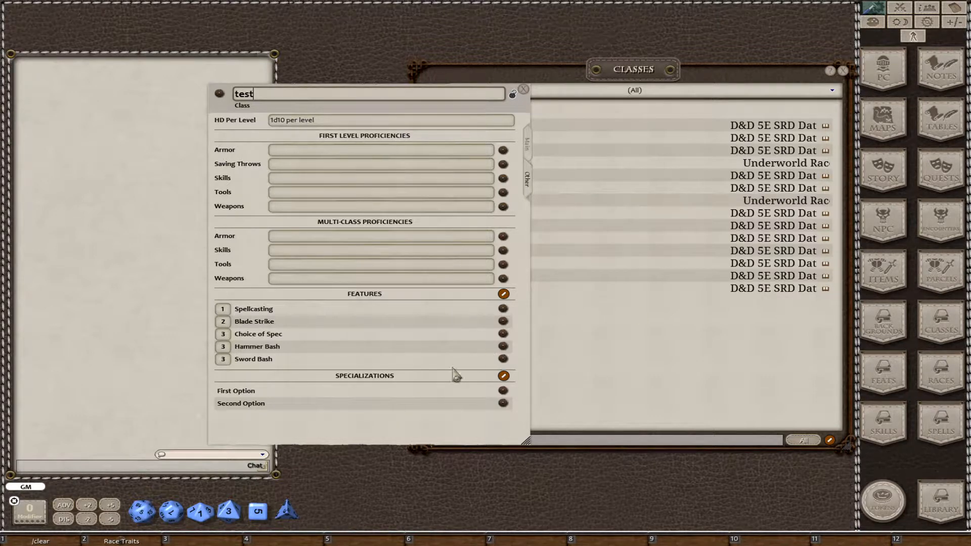
Create a new blank character and place its sheet beside the test class record.
drag(472, 418, 704, 414)
click(889, 68)
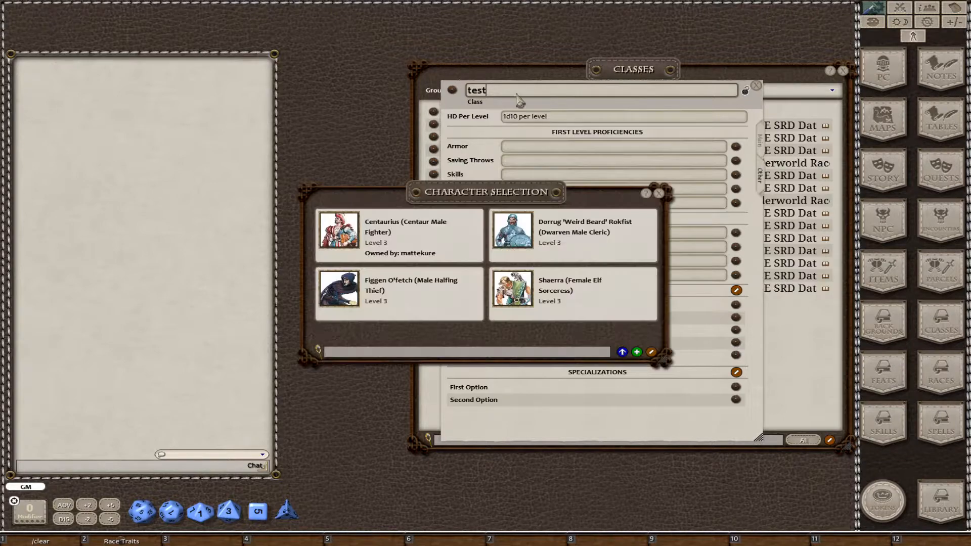
click(637, 353)
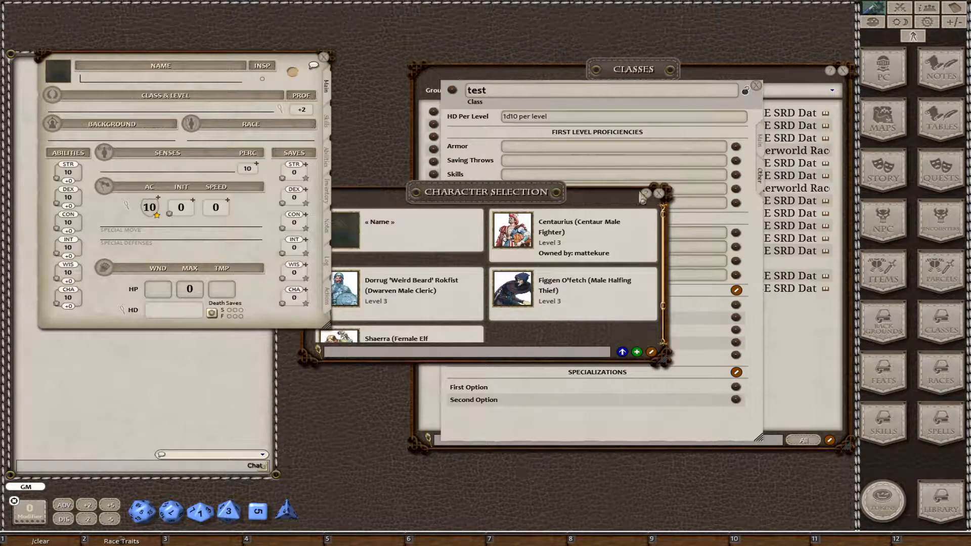
click(659, 194)
drag(234, 252, 245, 299)
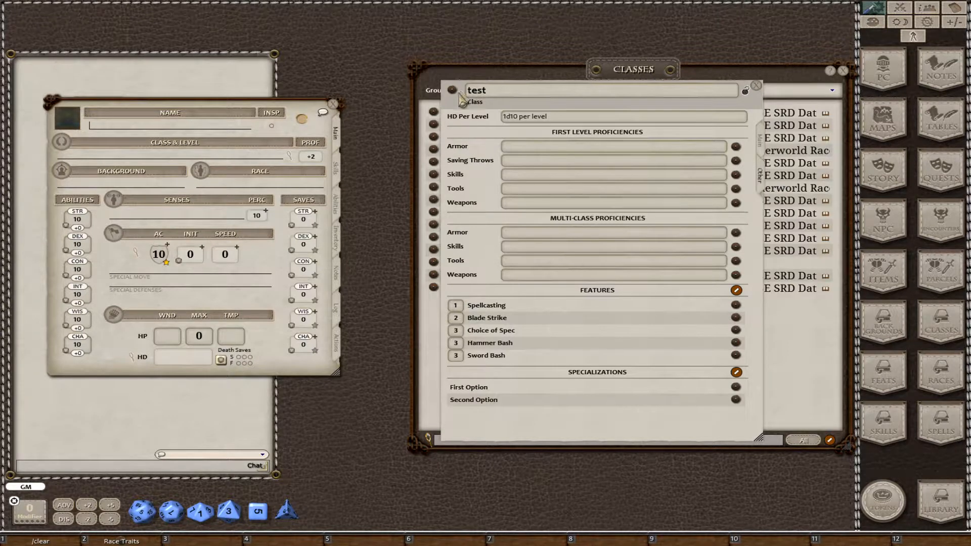
Add the first level of the test class to the blank character and check its gained features.
drag(453, 91, 163, 141)
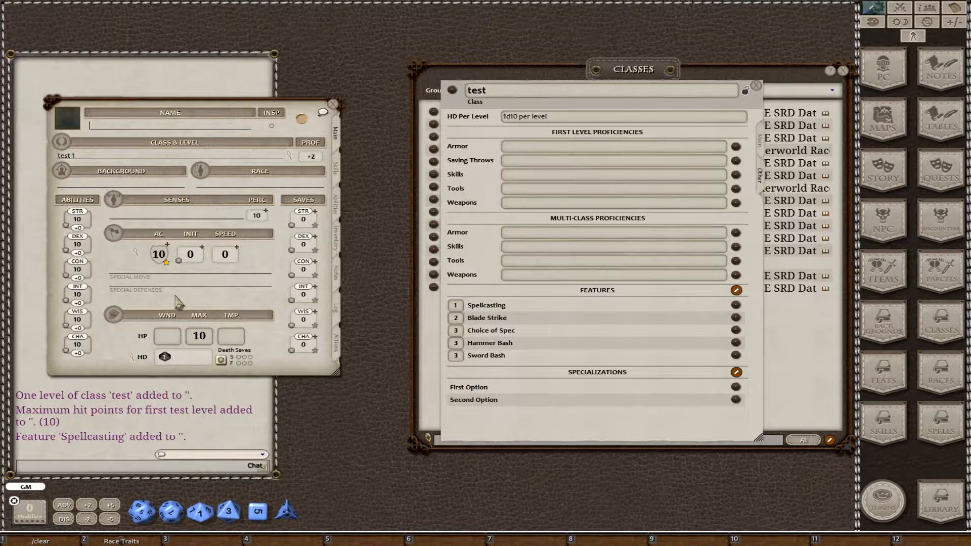
click(338, 206)
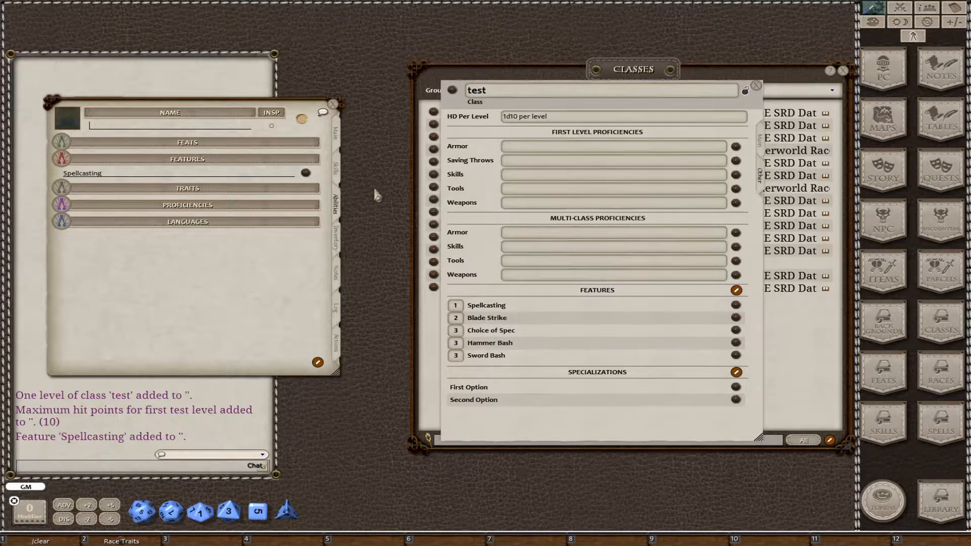
click(336, 136)
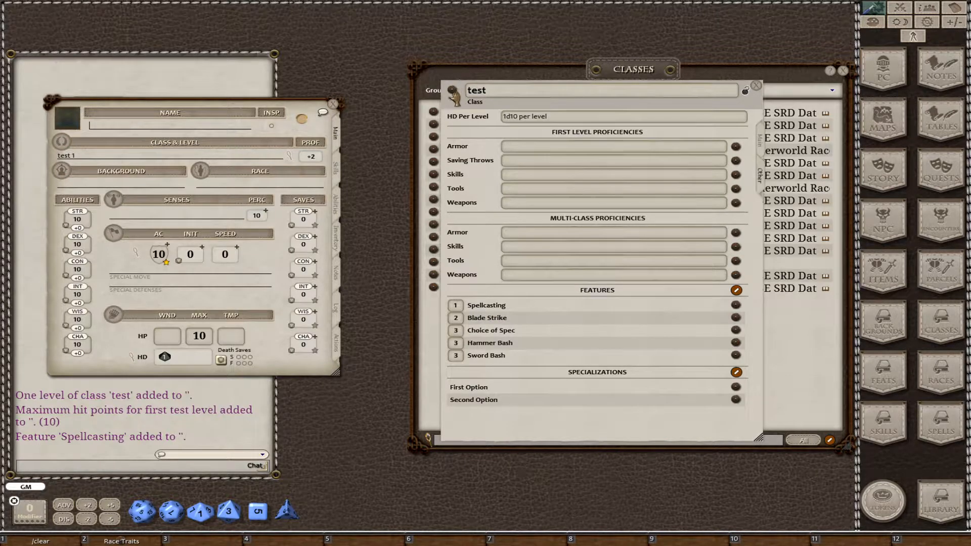
Add a second level of the test class to the character and review its features.
drag(453, 91, 212, 163)
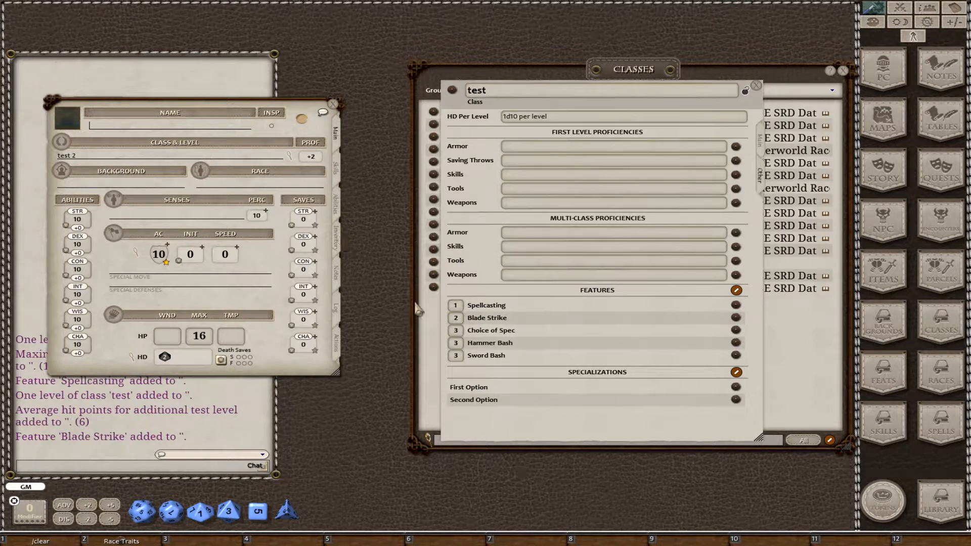
click(337, 205)
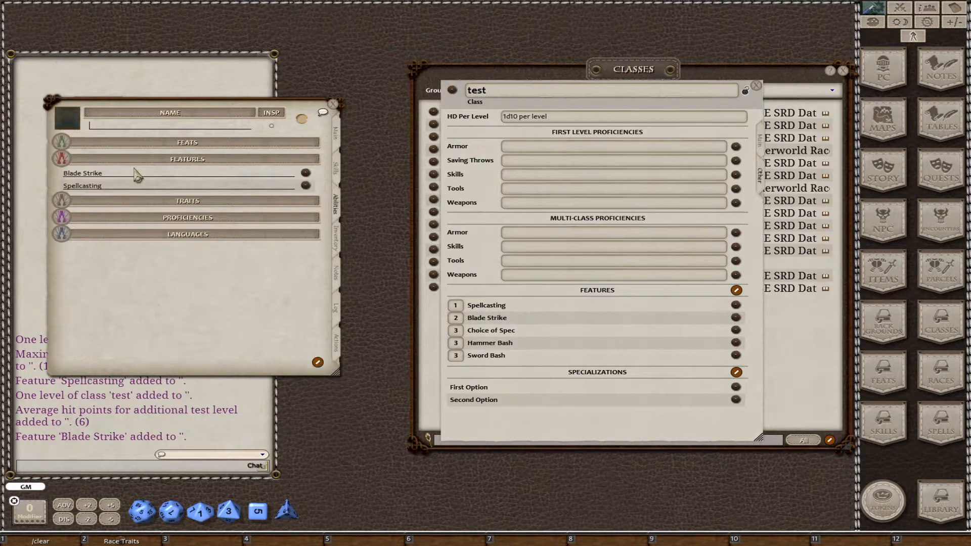
click(338, 141)
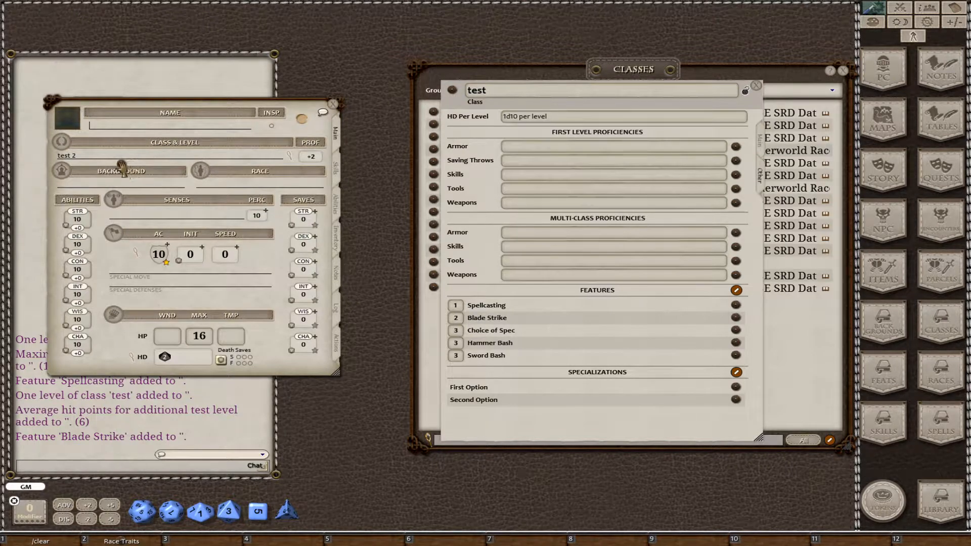
Add a third test class level, choose Second Option as the specialization, and check the character's features.
drag(114, 161, 114, 161)
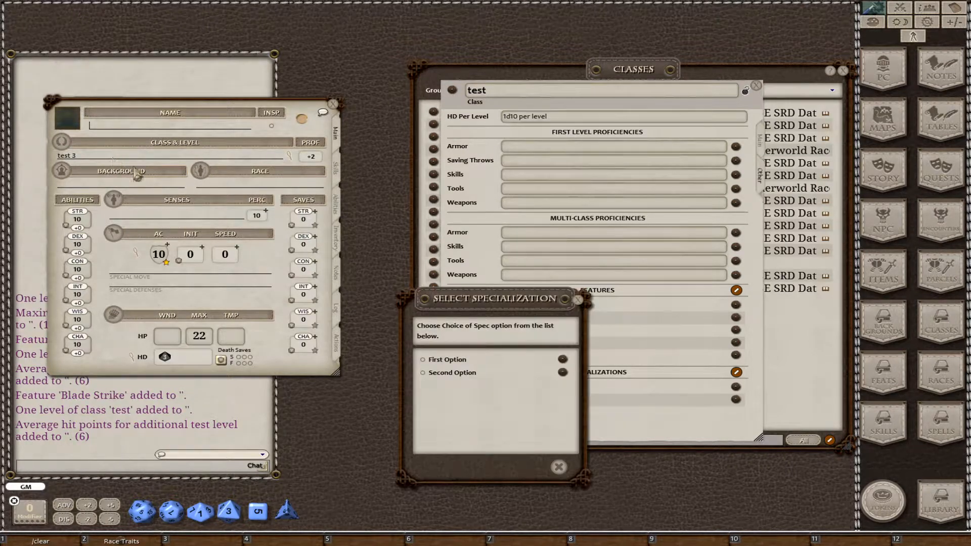
click(423, 373)
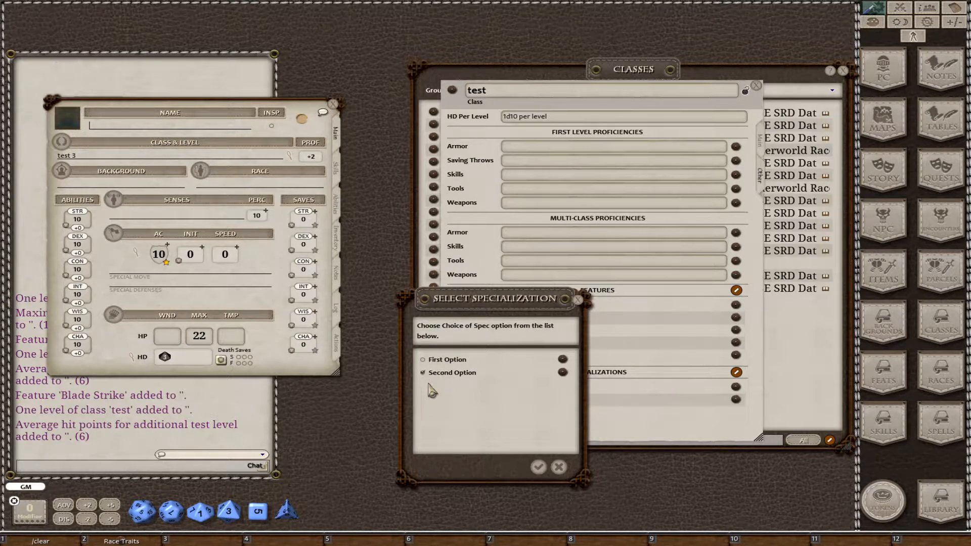
click(538, 467)
click(336, 205)
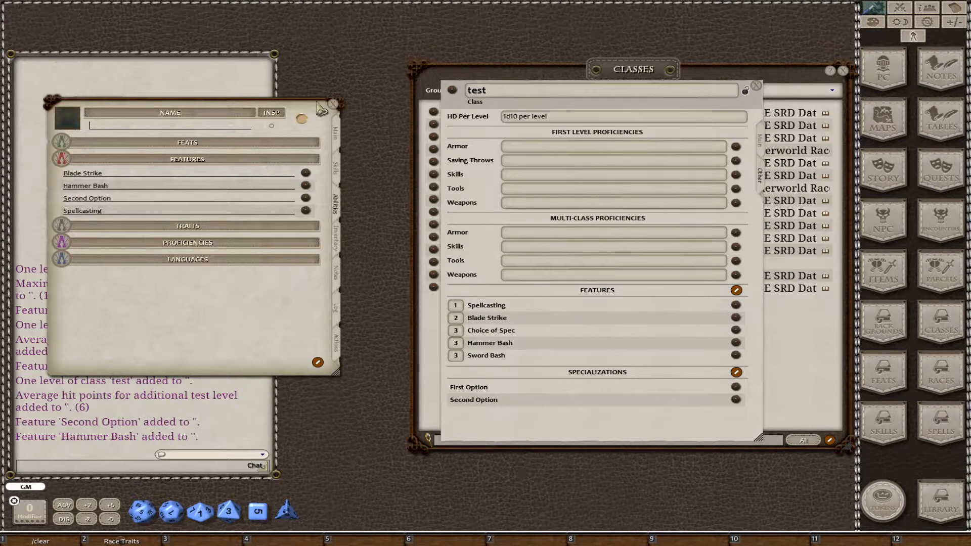
Close the character sheet, lock and close the test class record, and reposition the class list.
click(333, 105)
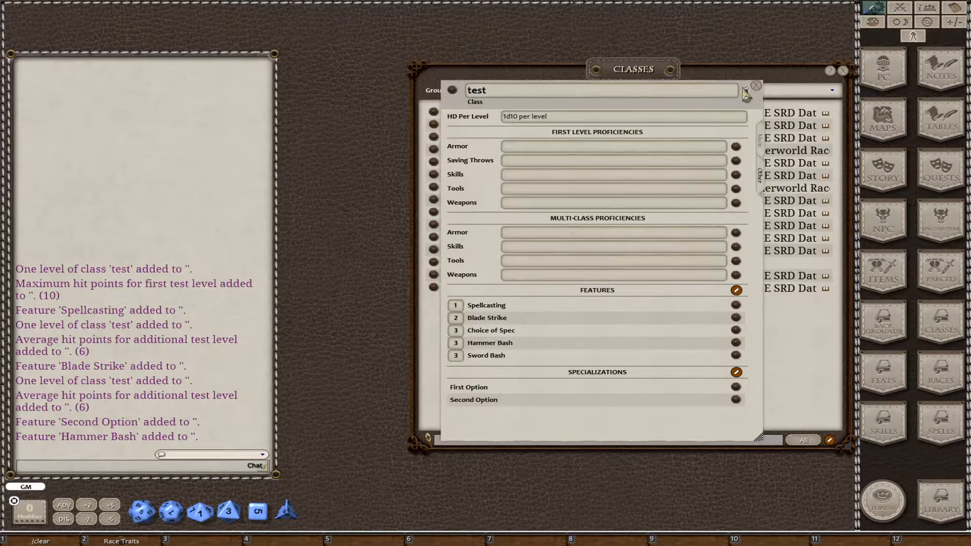
click(747, 94)
click(756, 86)
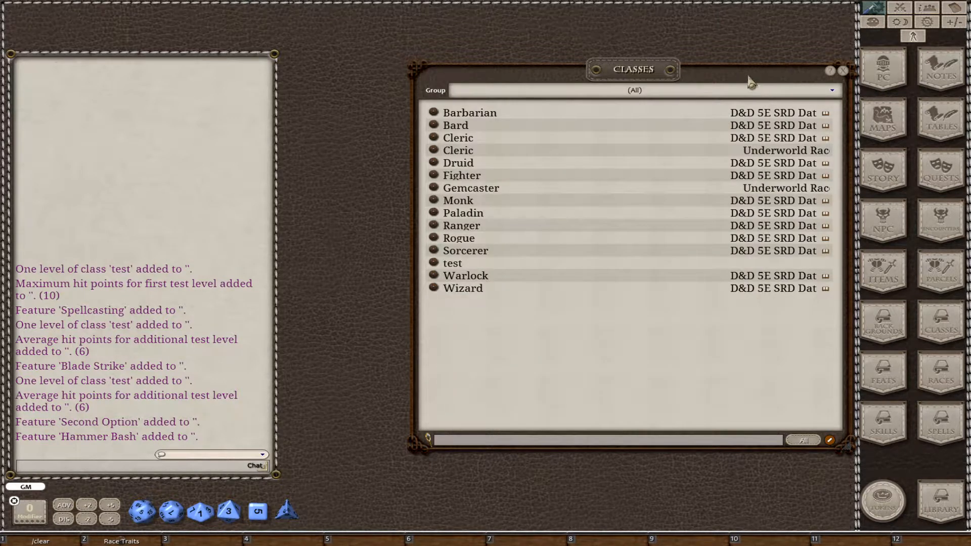
drag(752, 83, 648, 72)
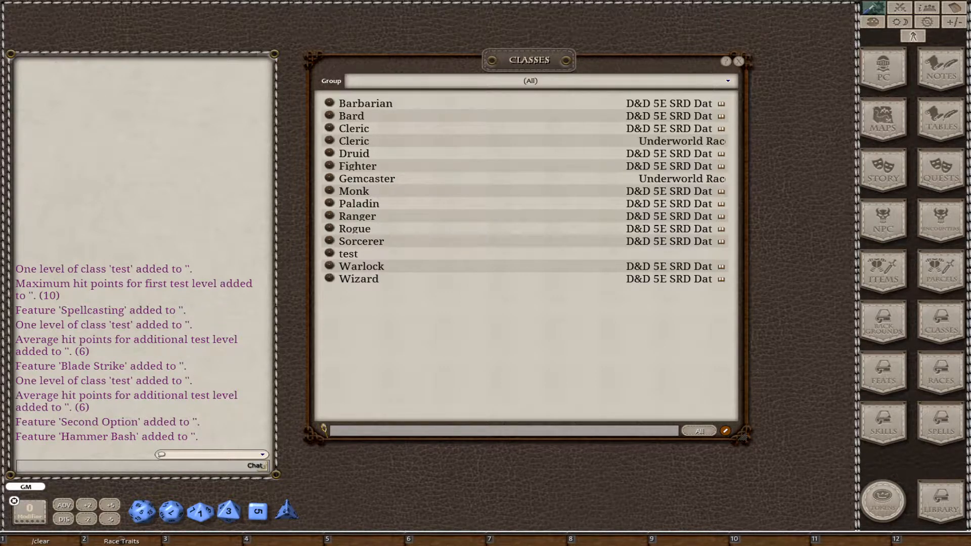
Switch to Adobe Acrobat to view the Underworld Races & Classes PDF, then return to Fantasy Grounds.
key(alt+Tab)
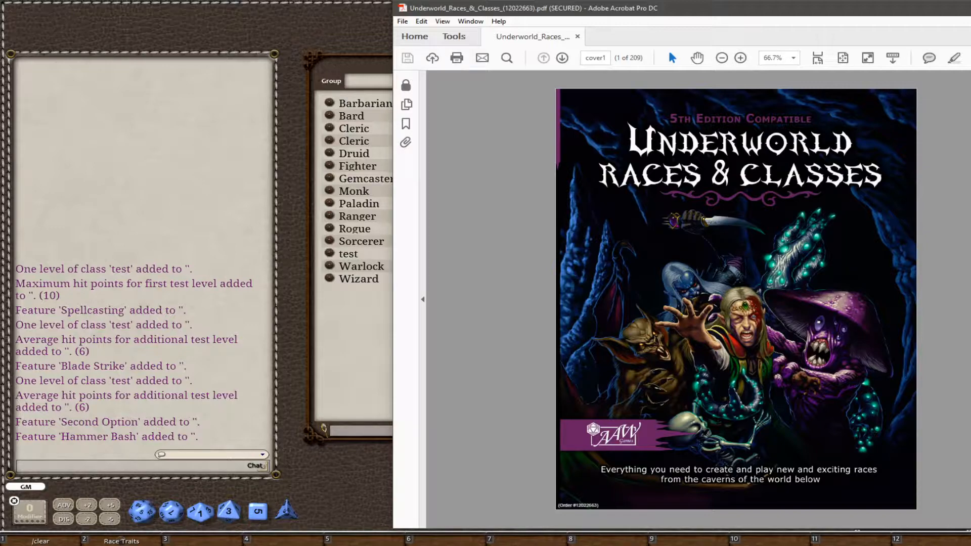
key(alt+Tab)
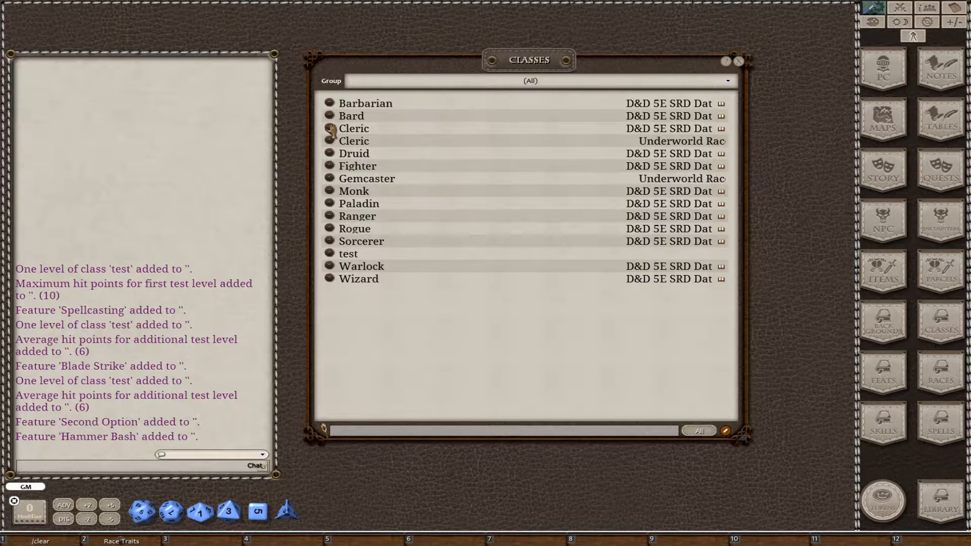
Make an editable copy of the D&D 5E SRD Cleric class and filter the class list to the (New) group.
drag(332, 130, 375, 325)
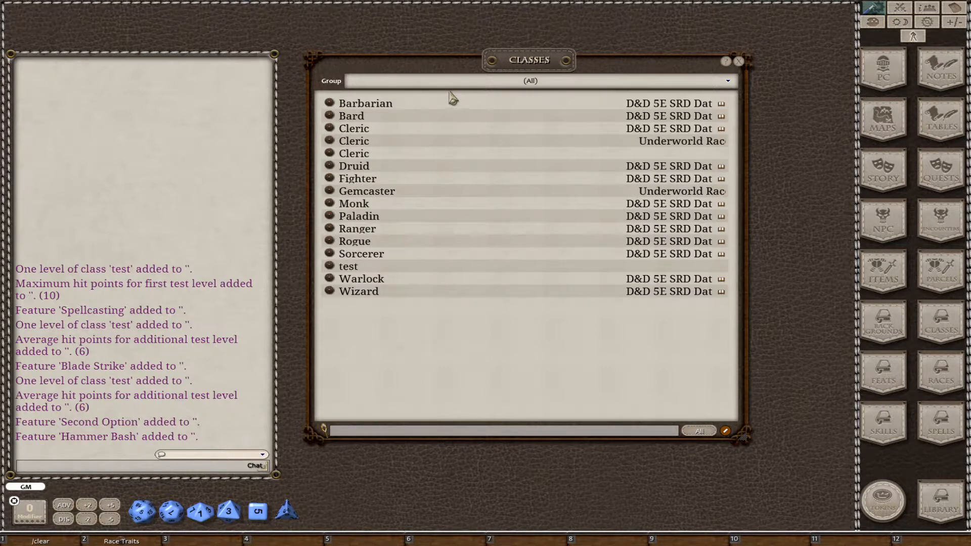
click(448, 82)
click(413, 96)
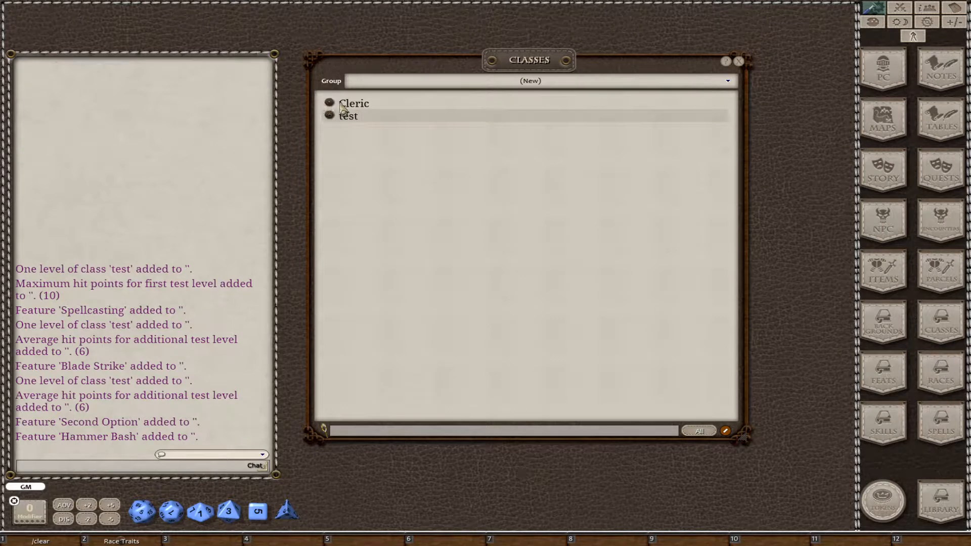
Open the copied Cleric class in an enlarged window and examine its description, proficiencies, features, and specializations.
click(330, 105)
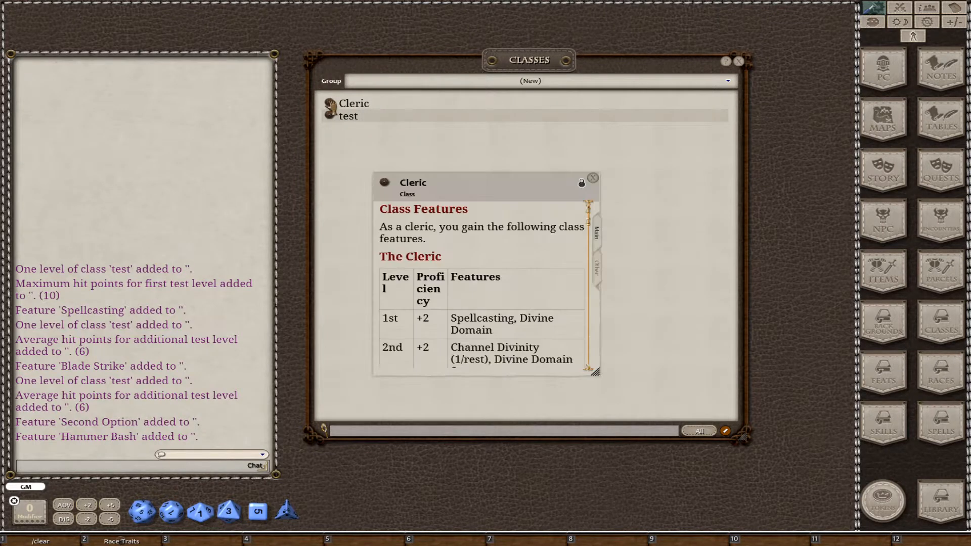
drag(495, 199, 352, 41)
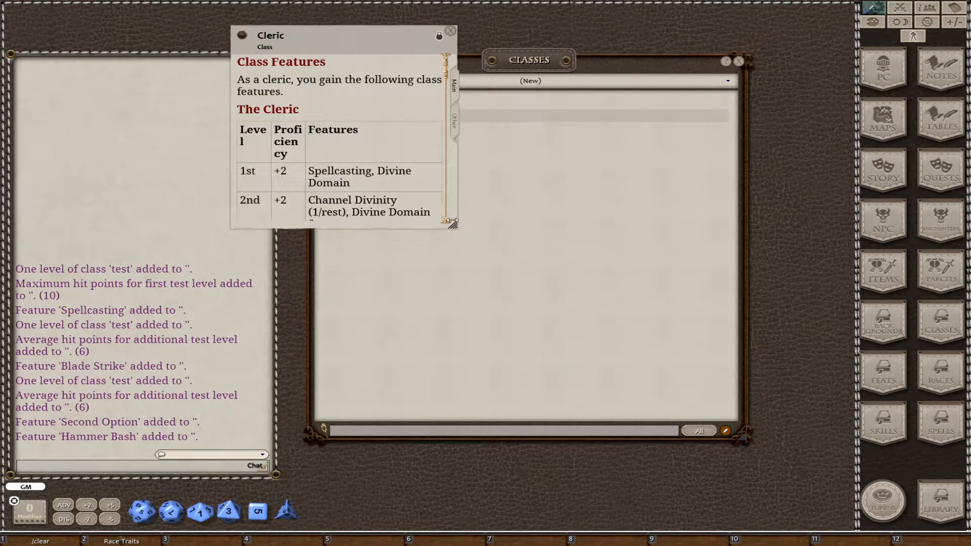
drag(568, 313, 809, 472)
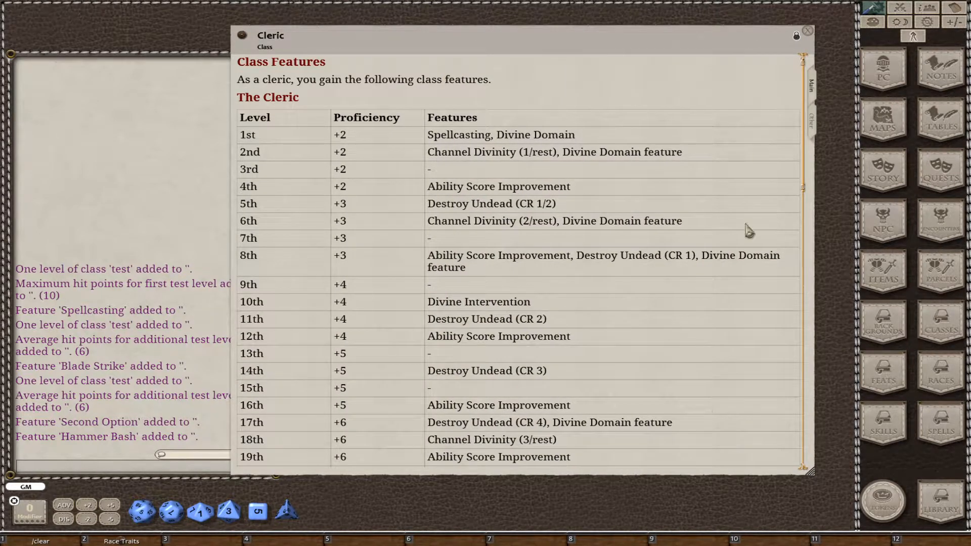
scroll(749, 187, down, 5)
scroll(748, 187, down, 15)
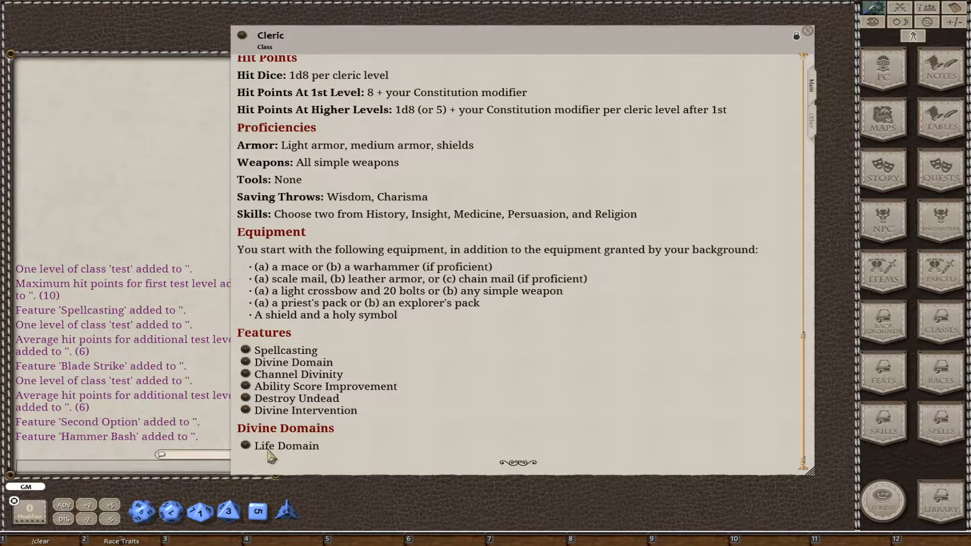
click(812, 132)
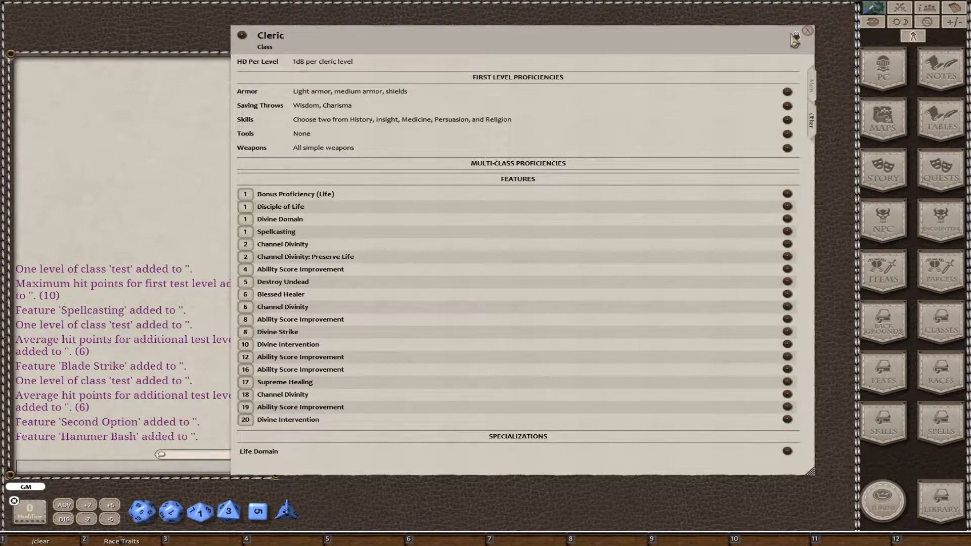
Unlock the copied Cleric class and delete its Bonus Proficiency (Life), Channel Divinity: Preserve Life, Blessed Healer, Divine Strike and Supreme Healing features.
click(797, 37)
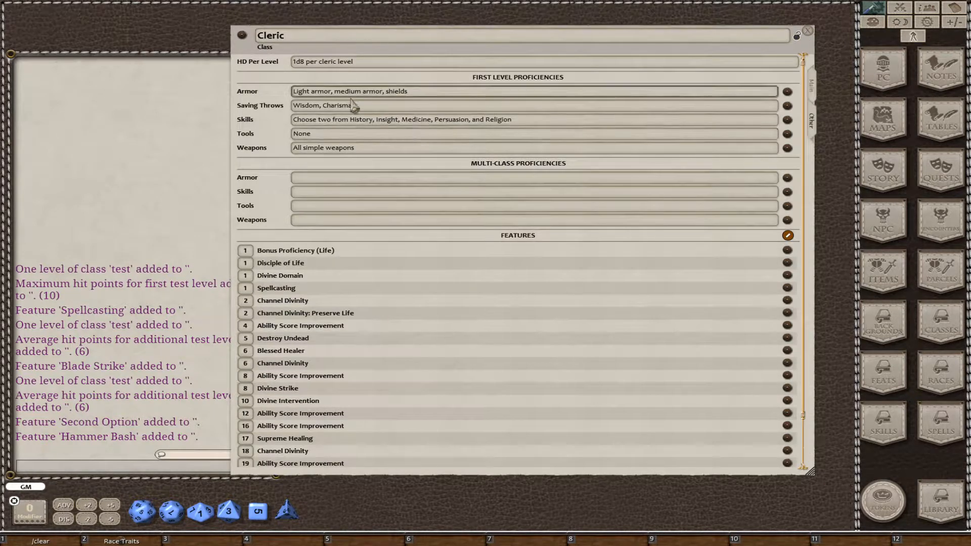
scroll(540, 224, down, 3)
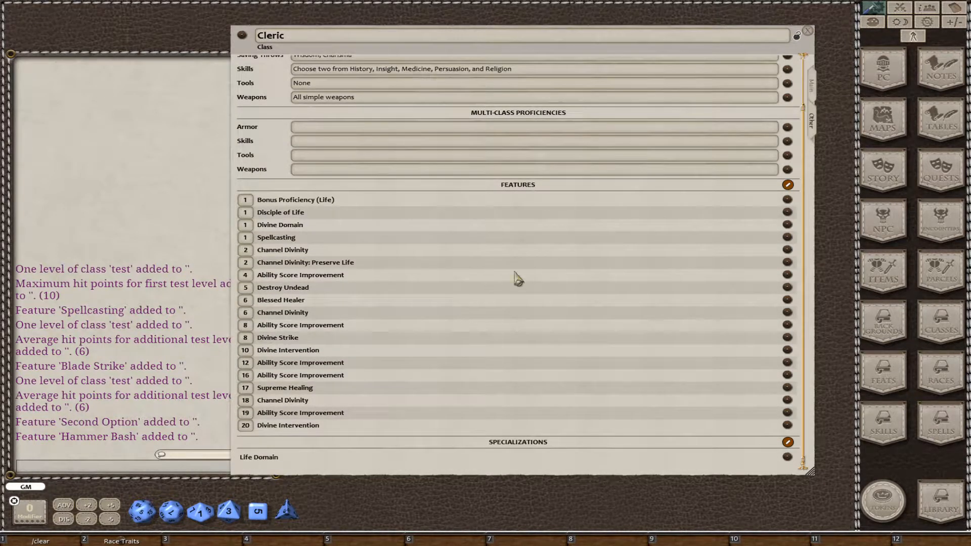
click(787, 185)
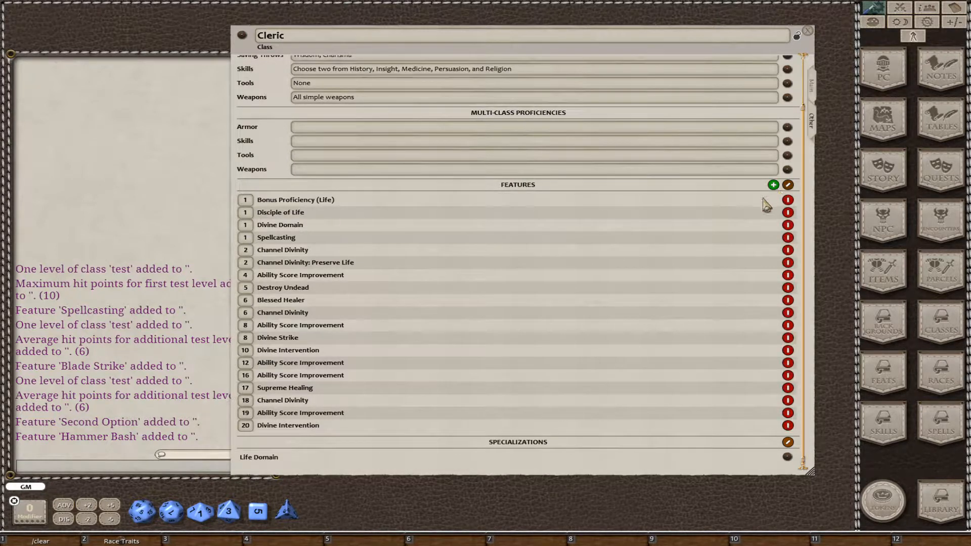
click(789, 200)
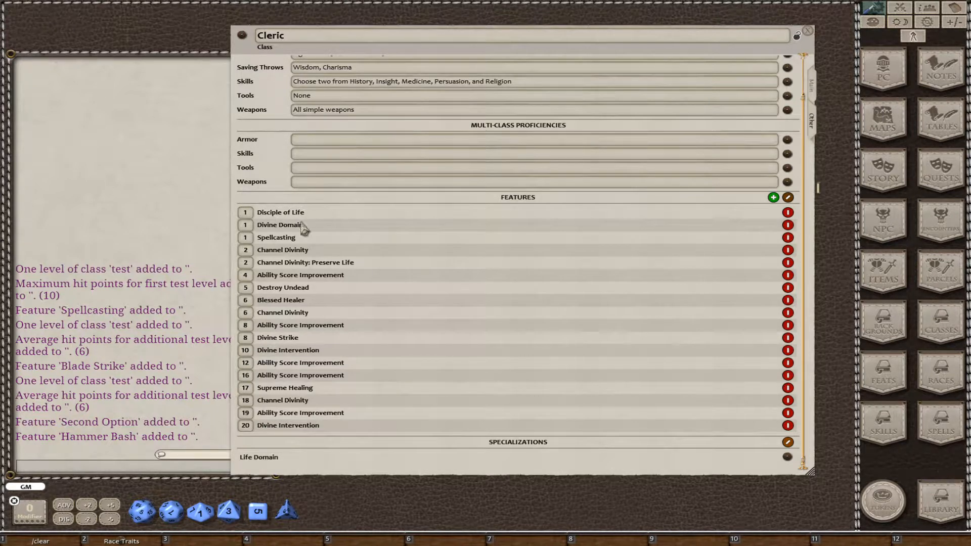
click(787, 264)
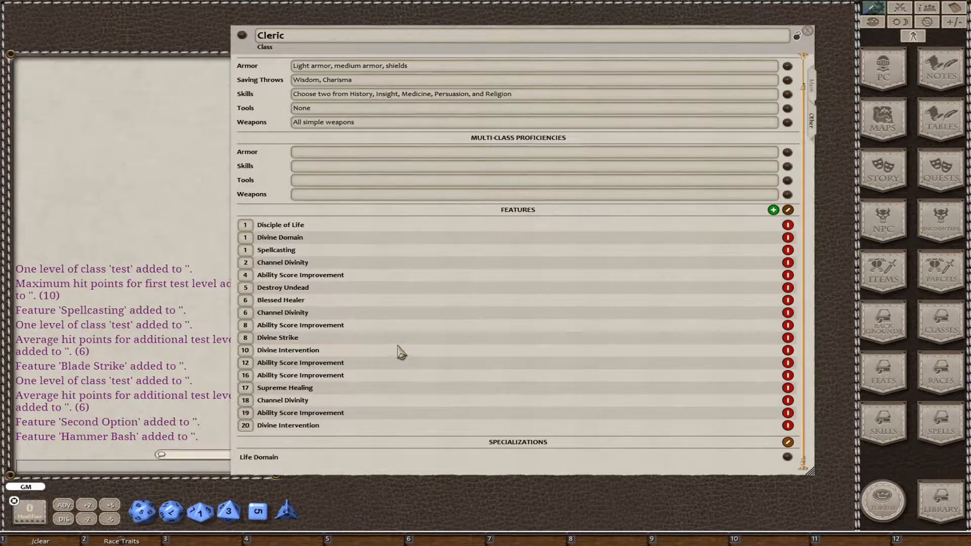
click(788, 301)
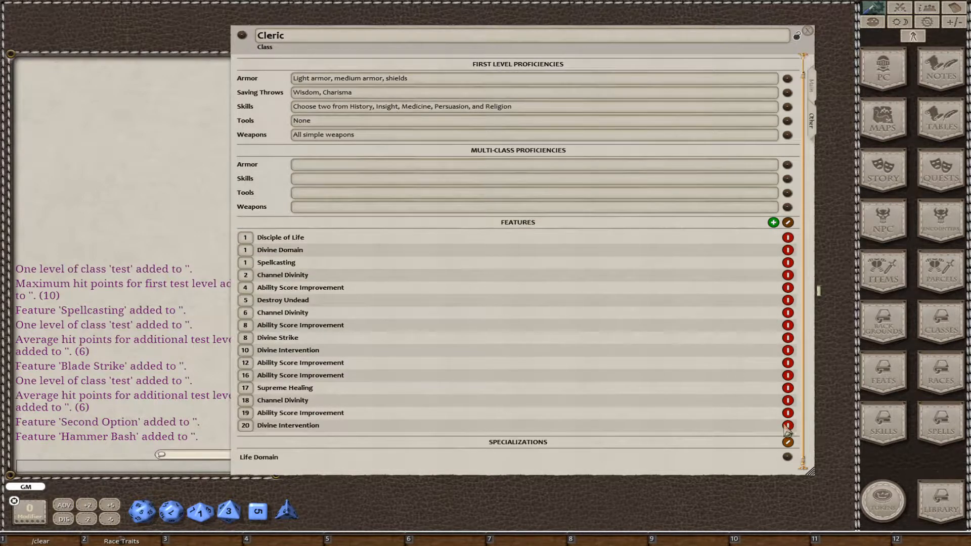
click(788, 338)
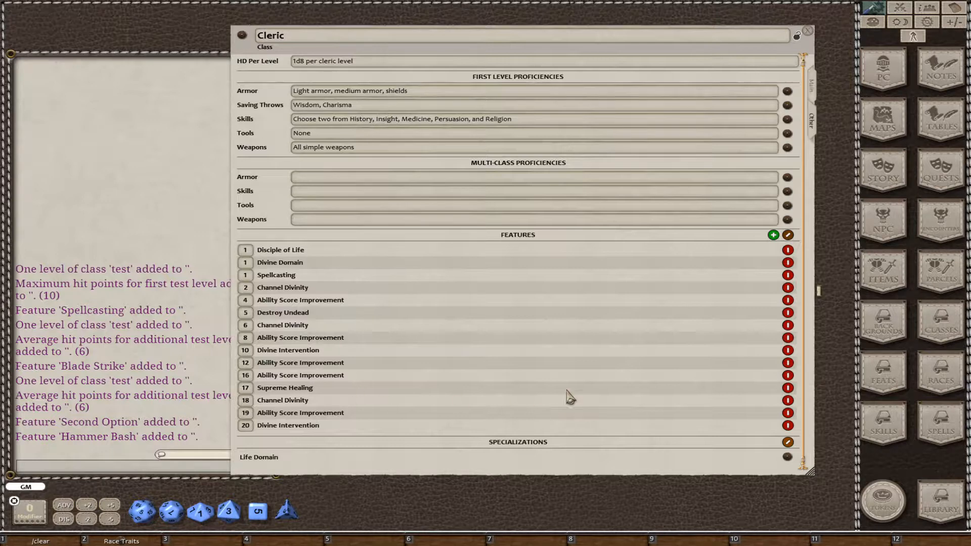
click(788, 388)
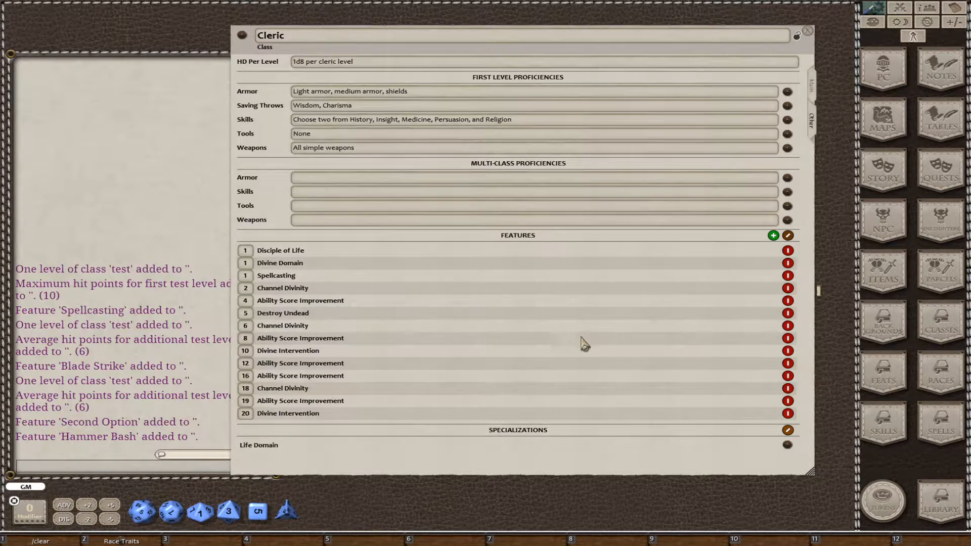
Replace the Cleric's Life Domain specialization with a new specialization named Ahool Keener.
click(787, 430)
click(788, 445)
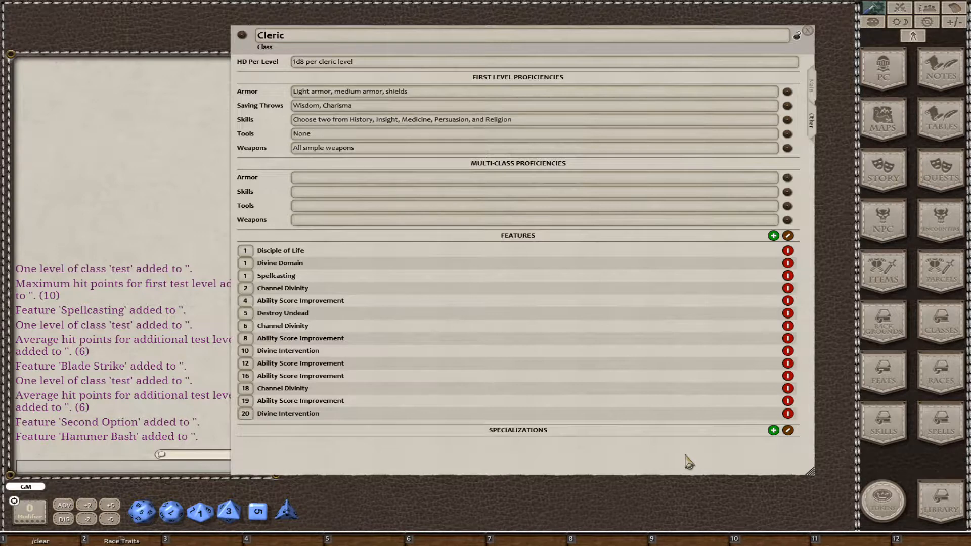
click(774, 430)
click(788, 430)
click(788, 445)
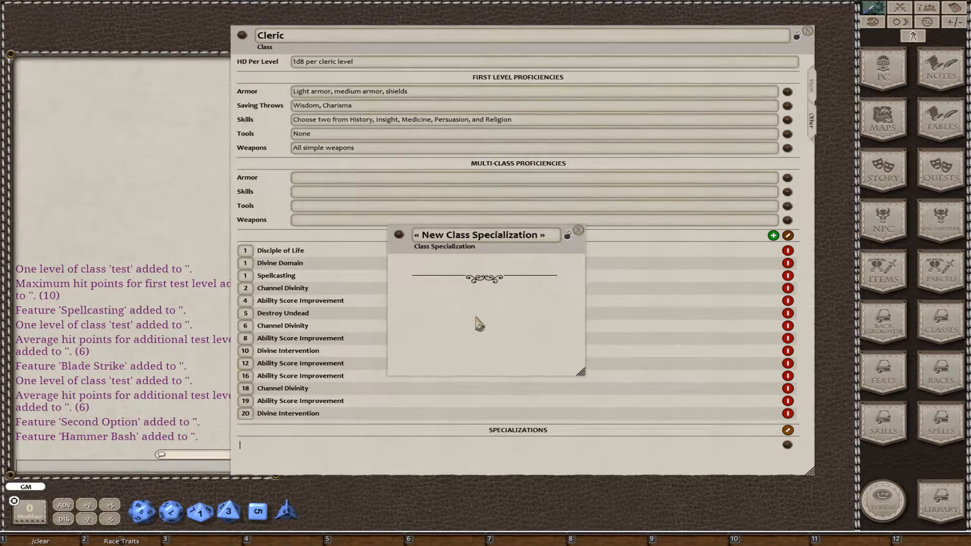
click(451, 235)
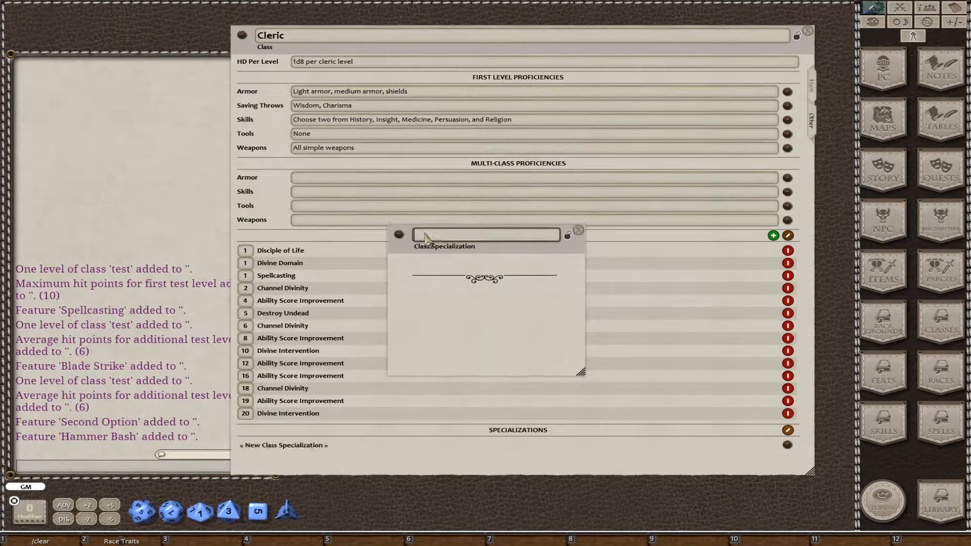
text(Ahool Keener)
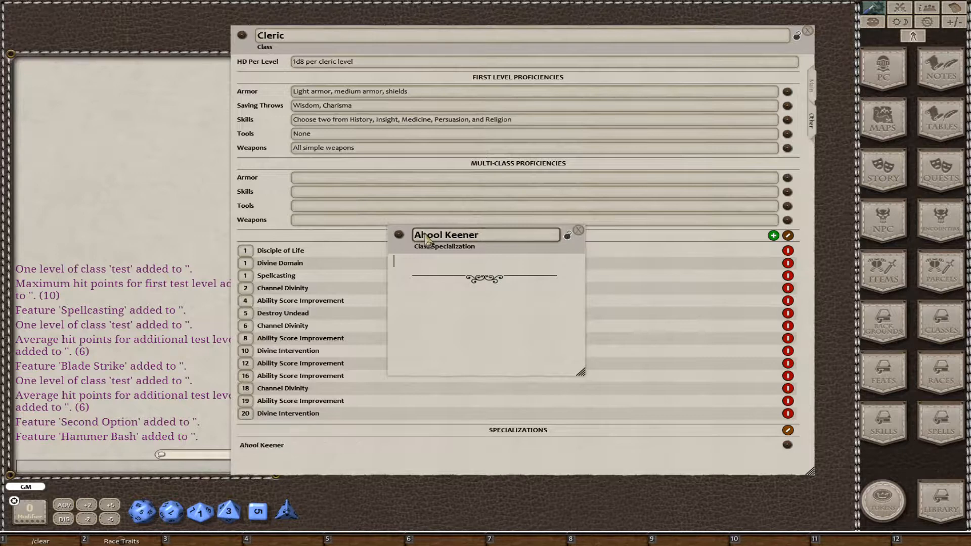
key(Tab)
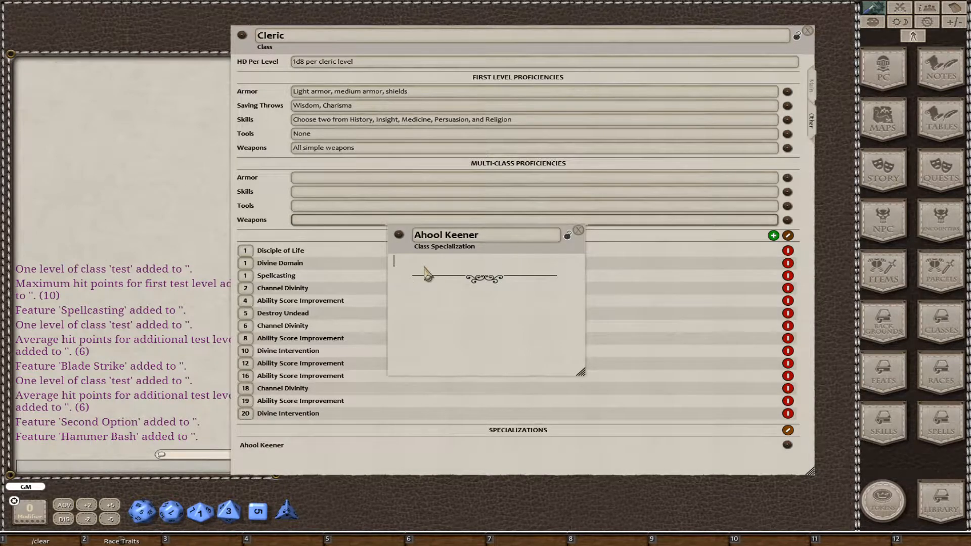
Paste the copied Ahool Keener domain text into the specialization's description.
drag(0, 105, 0, 86)
click(473, 261)
key(ctrl+v)
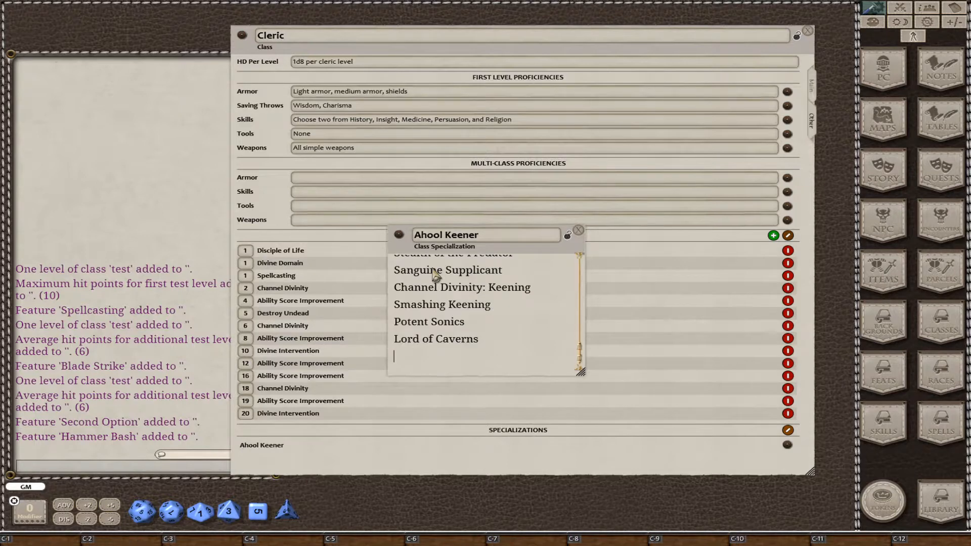
Format the "Class Features" and "Cleric Level Spells" lines of the specialization's description as headings.
scroll(517, 347, up, 1)
scroll(517, 347, up, 1)
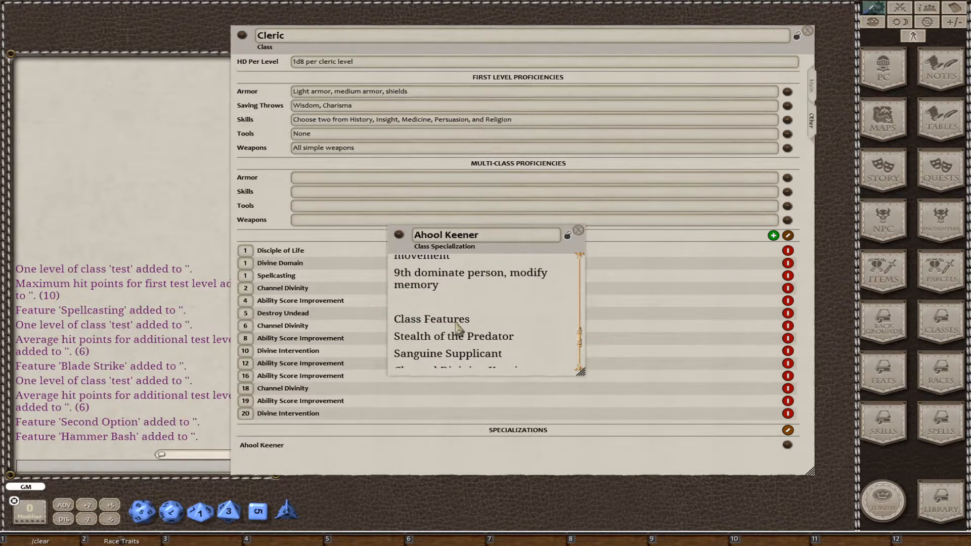
scroll(458, 334, up, 2)
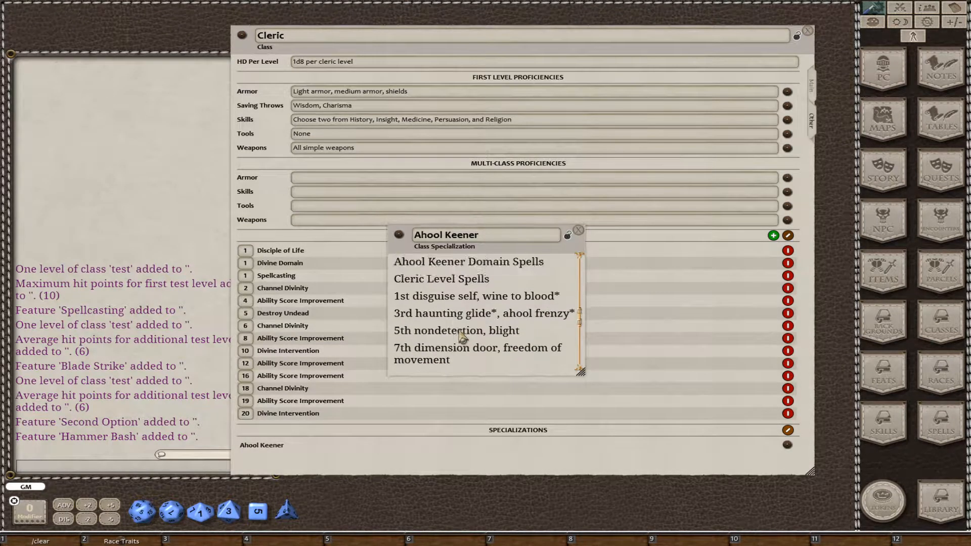
click(407, 280)
key(ctrl+1)
Delete the redundant "Ahool Keener" and "(Cleric Domain)" lines at the start of the specialization's description.
scroll(470, 340, up, 3)
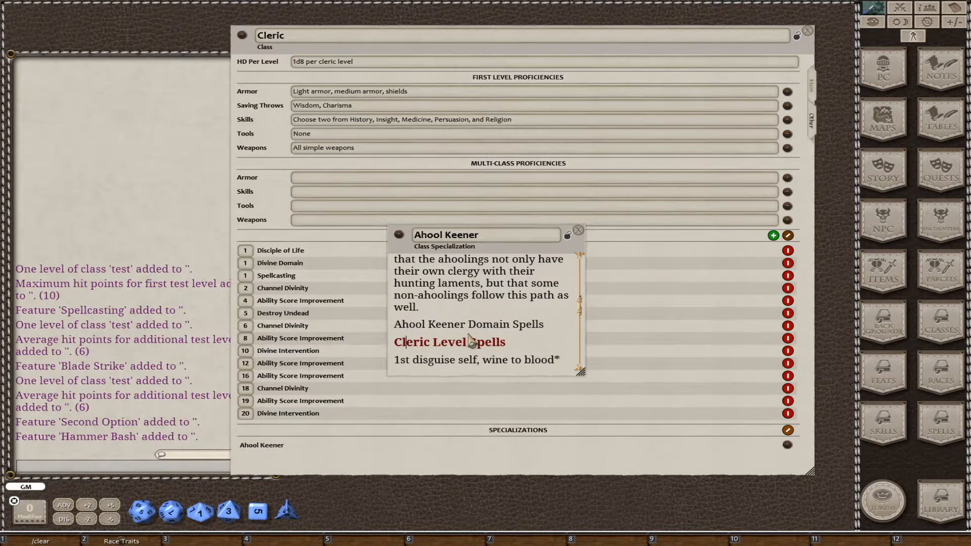
scroll(458, 341, down, 3)
scroll(457, 311, up, 6)
scroll(471, 299, up, 4)
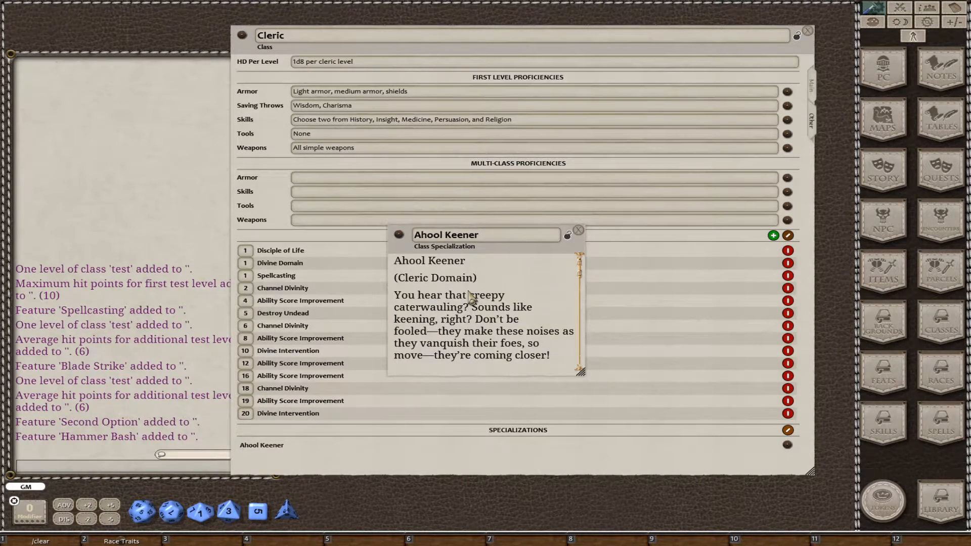
drag(488, 279, 375, 238)
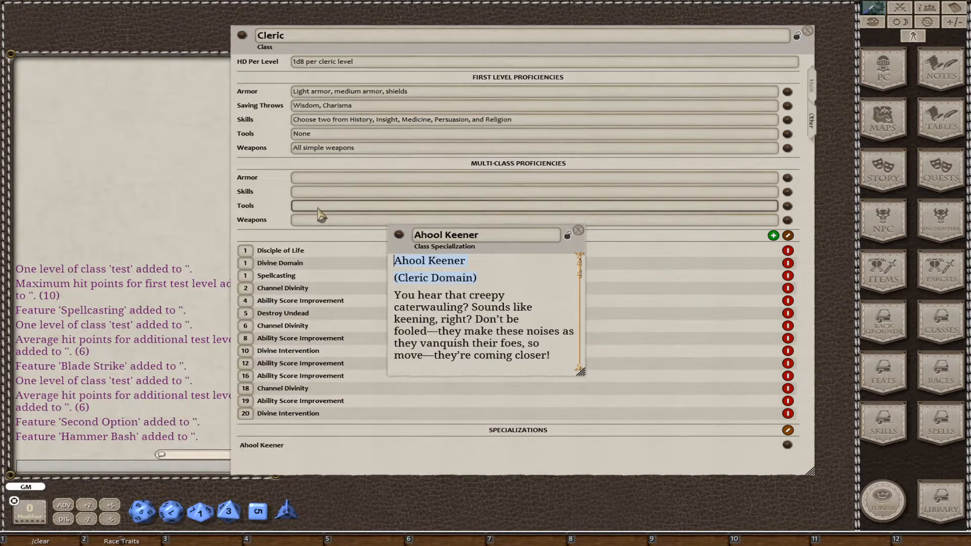
key(Delete)
key(Delete)
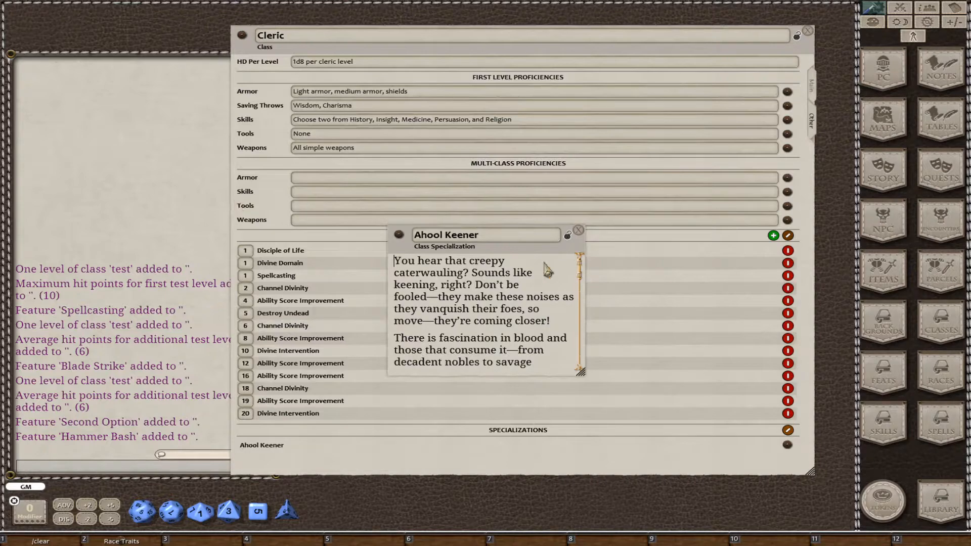
Enlarge the Ahool Keener window, delete the blank line after "Lord of Caverns", and place the window beside the class features.
drag(529, 251, 331, 104)
drag(384, 225, 616, 391)
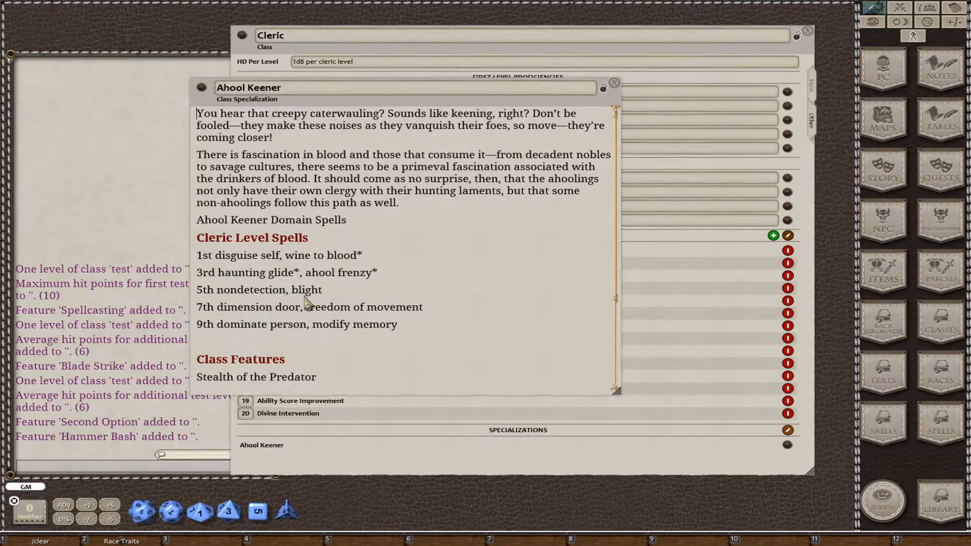
scroll(306, 302, down, 5)
click(301, 352)
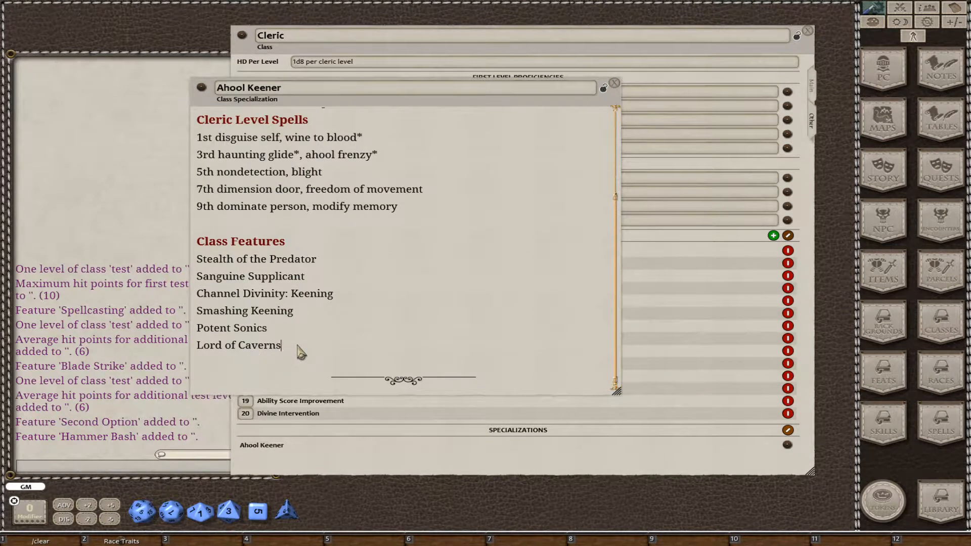
key(Delete)
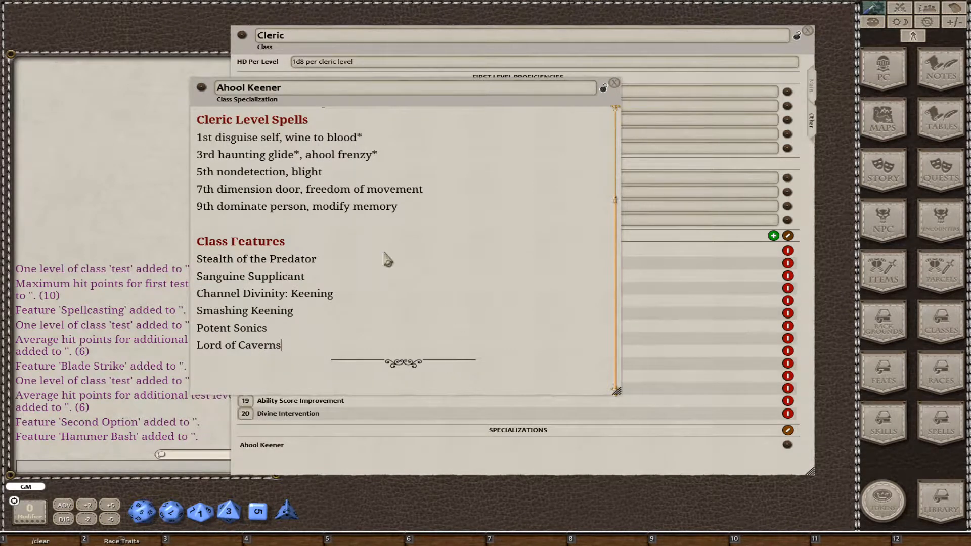
drag(406, 105, 240, 83)
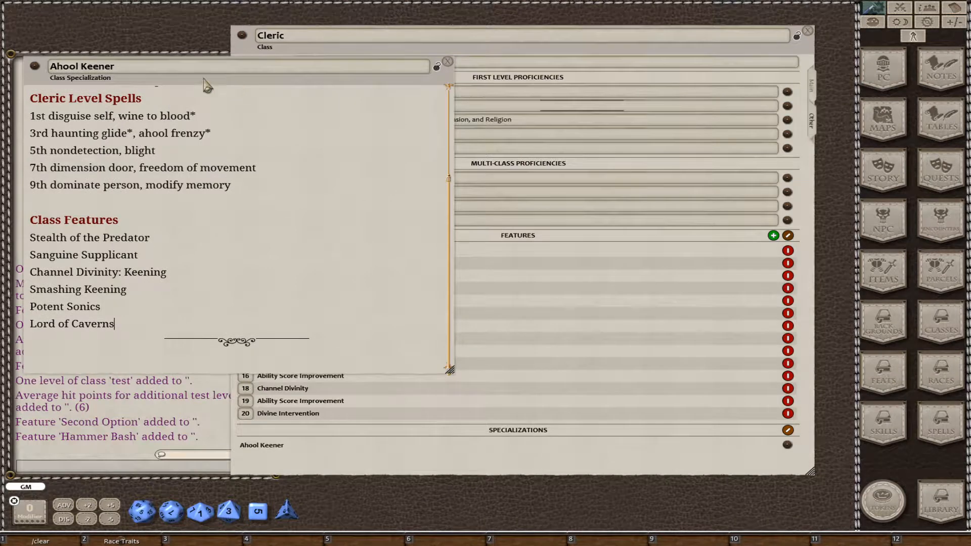
Add a Cleric class feature named Stealth of the Predator.
click(504, 467)
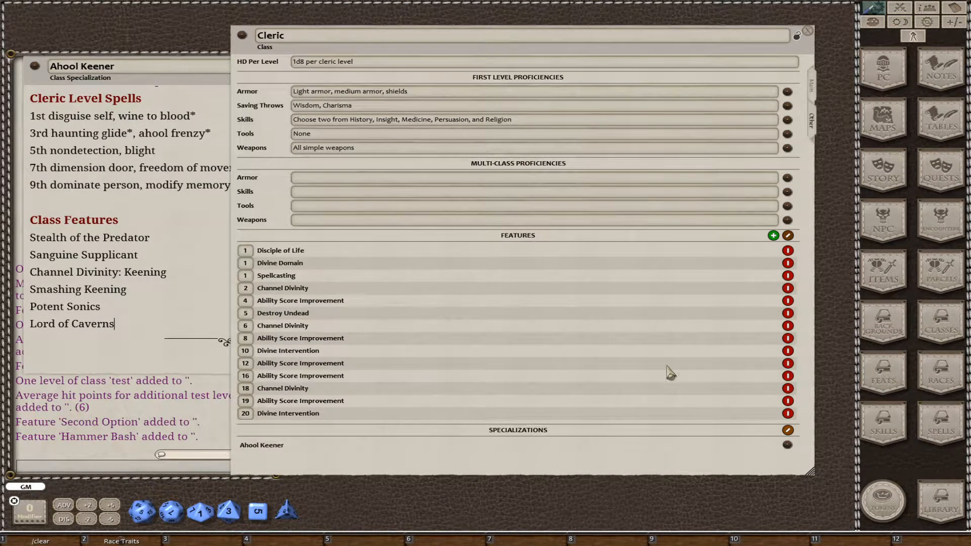
click(788, 235)
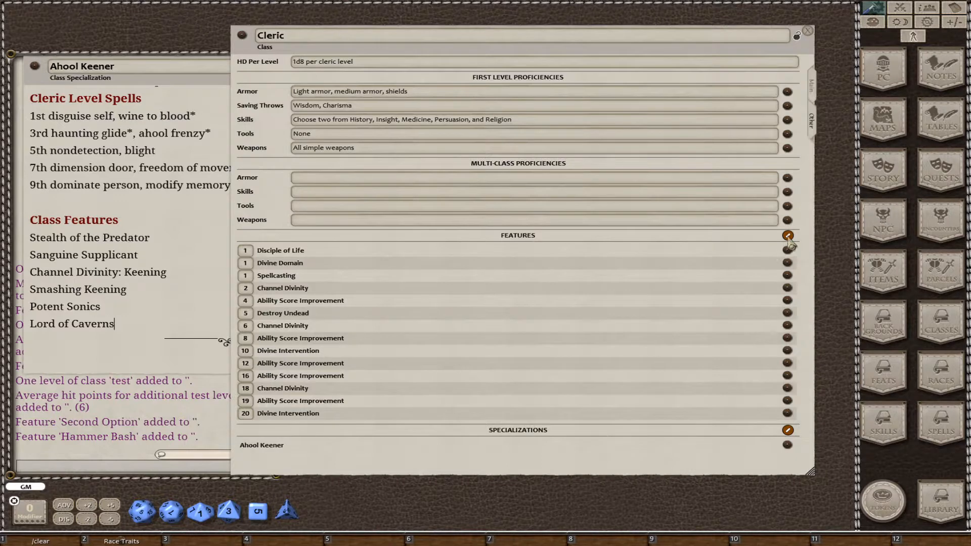
click(789, 236)
click(773, 236)
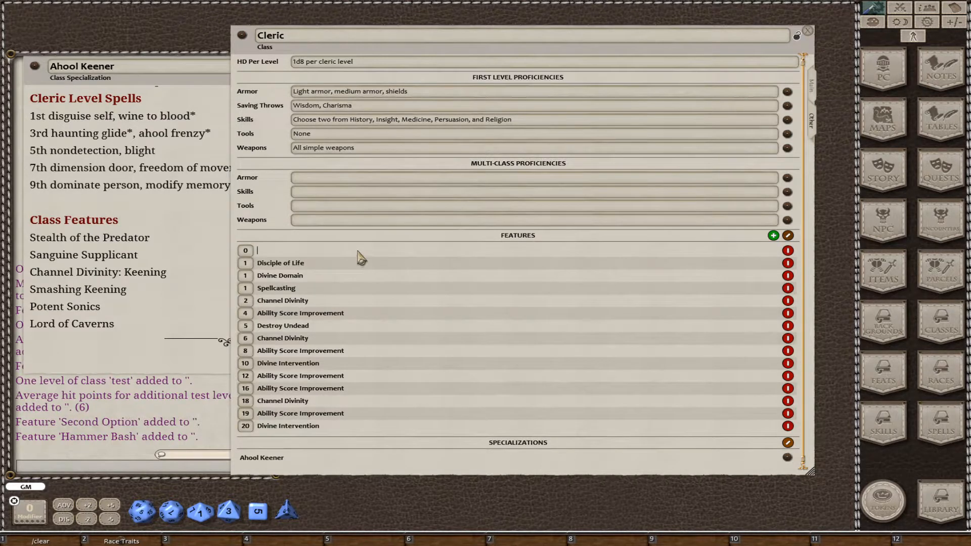
text(Stealth of the Predator)
Add five blank Cleric features and name one of them Sanguine Supplicant, copied from the specialization's description.
click(773, 235)
click(773, 235)
click(774, 235)
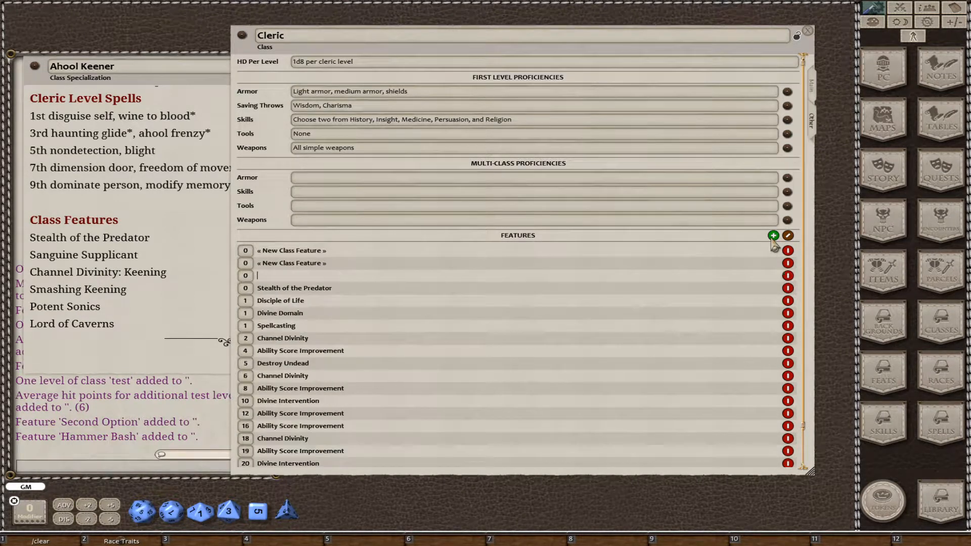
click(773, 235)
click(774, 235)
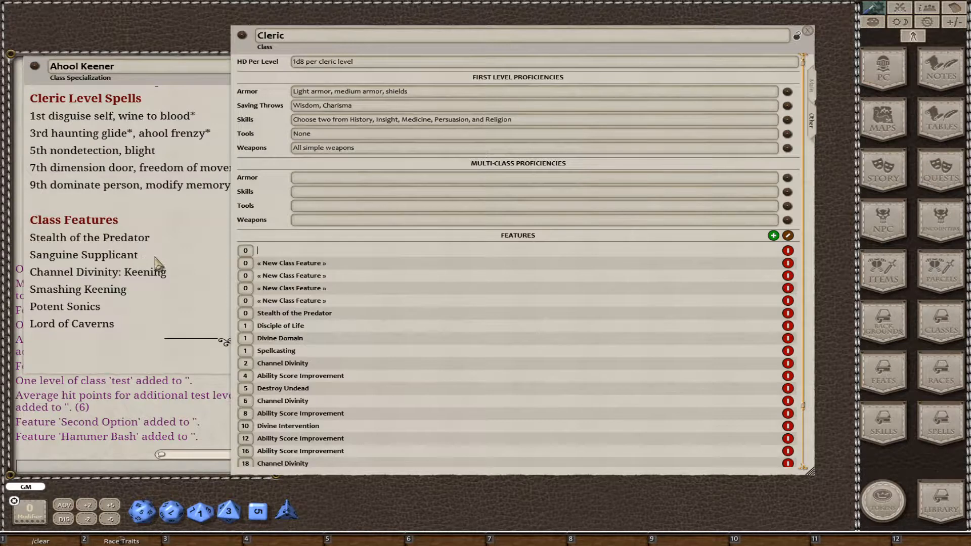
drag(154, 257, 37, 257)
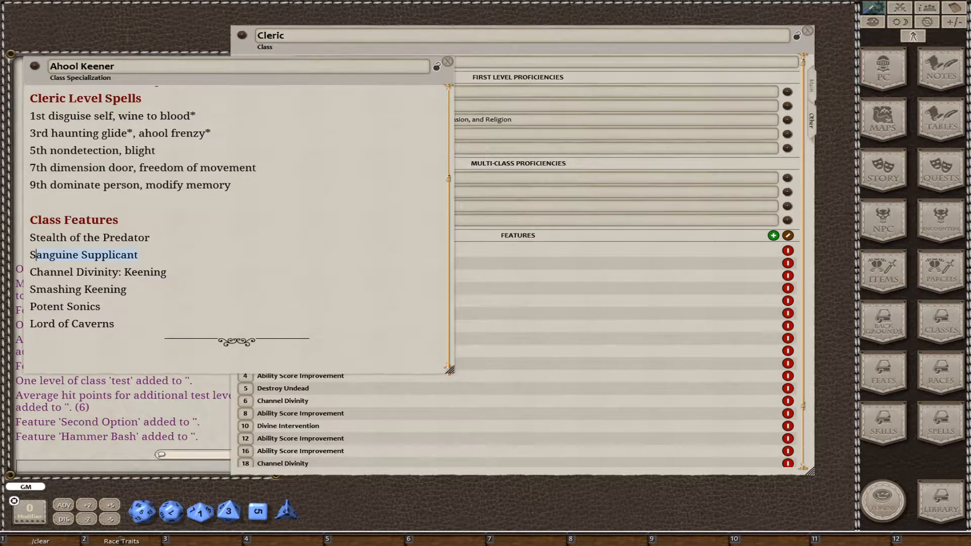
click(557, 268)
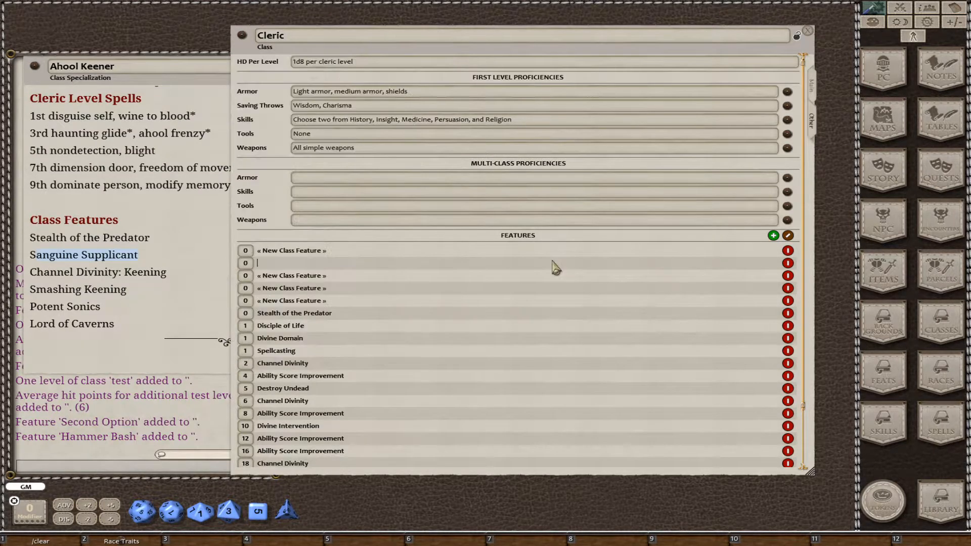
text(Sanguine Supplicant)
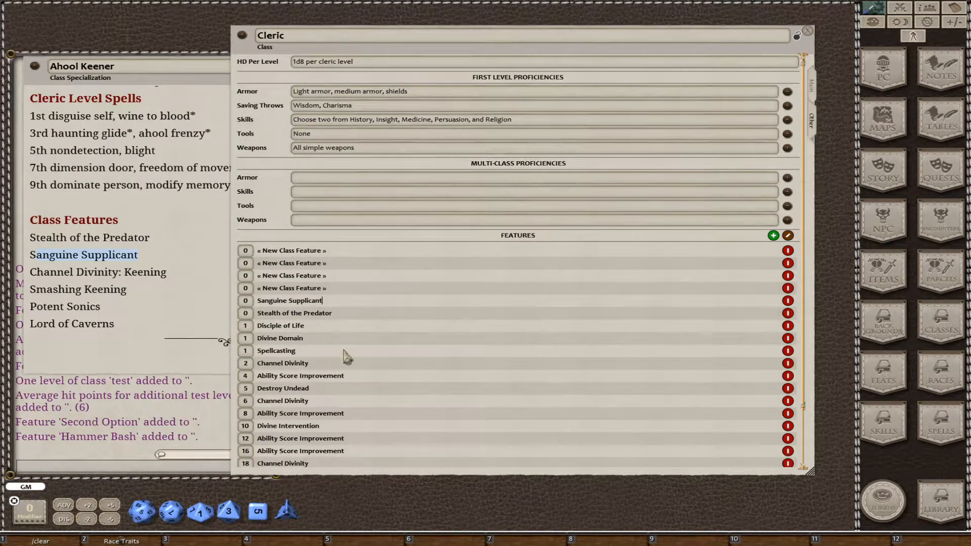
Name the remaining blank Cleric features Channel Divinity: Keening, Smashing Keening, Potent Sonics and Lord of Caverns.
click(301, 252)
text(Channel Divinity: Keening)
click(335, 251)
text(Smashing Keening)
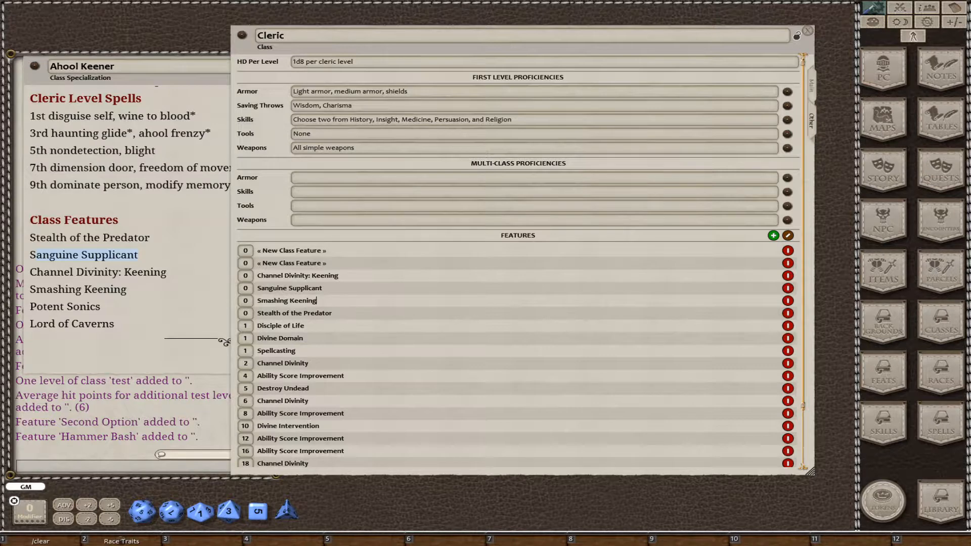
click(318, 251)
text(Potent Sonics)
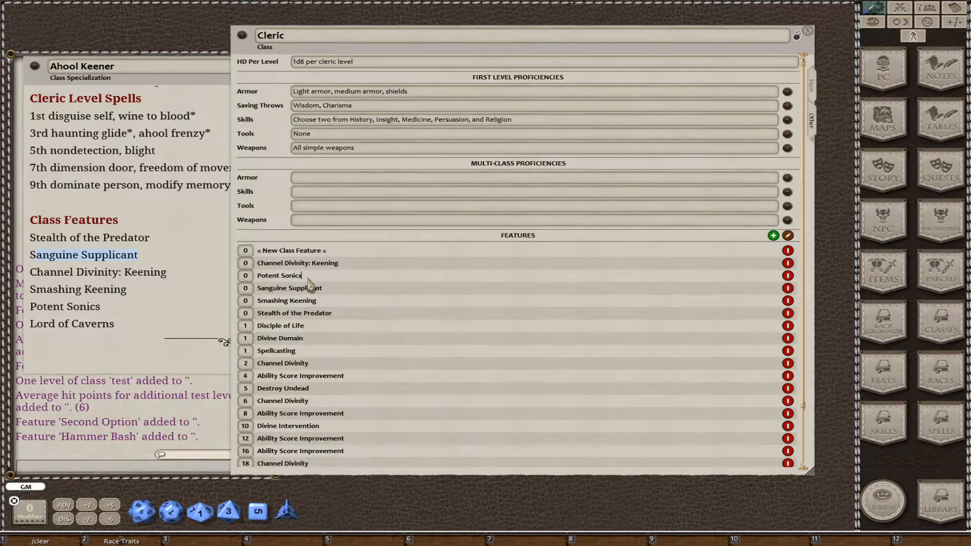
click(319, 251)
text(Lord of Caverns)
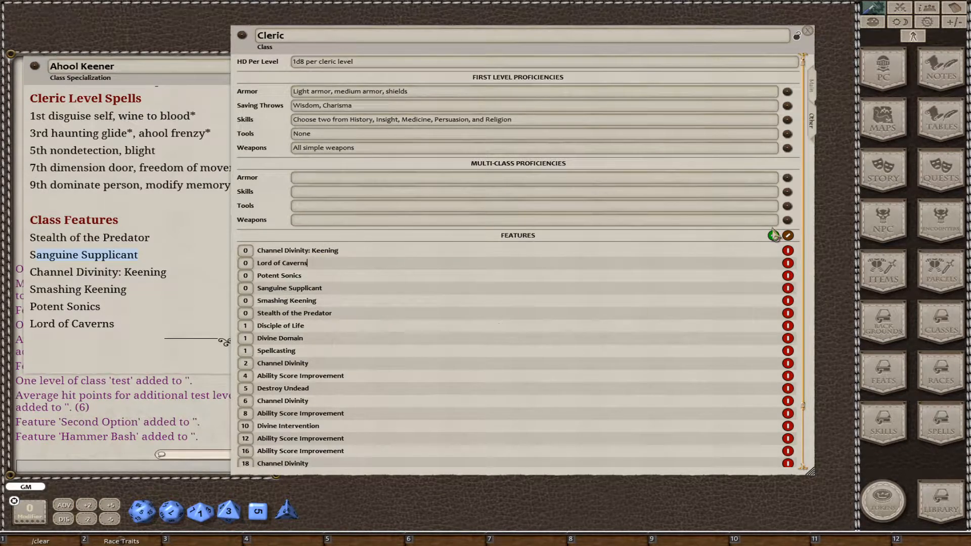
Finish editing the Cleric feature list and replace all six feature names in the Ahool Keener description with links to their feature records.
click(788, 236)
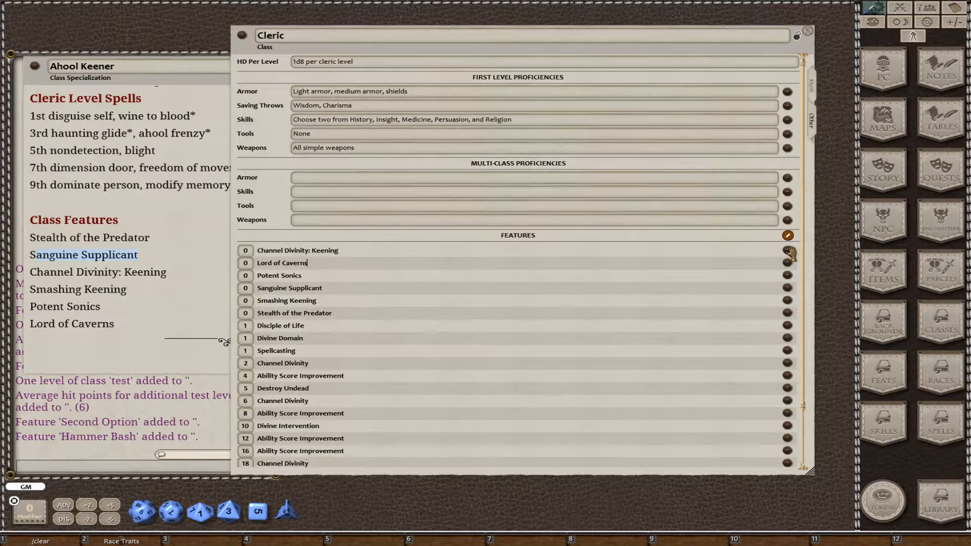
drag(788, 250, 130, 282)
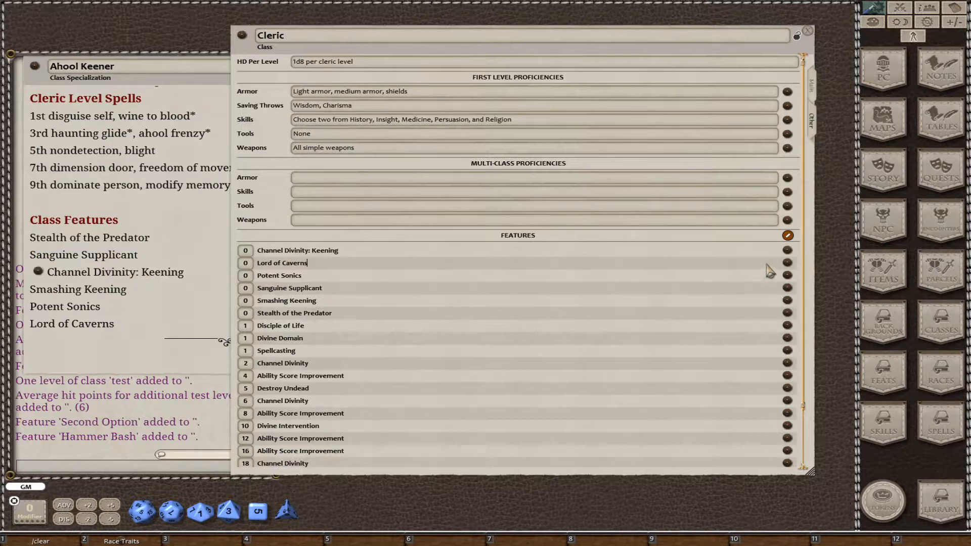
drag(788, 263, 81, 330)
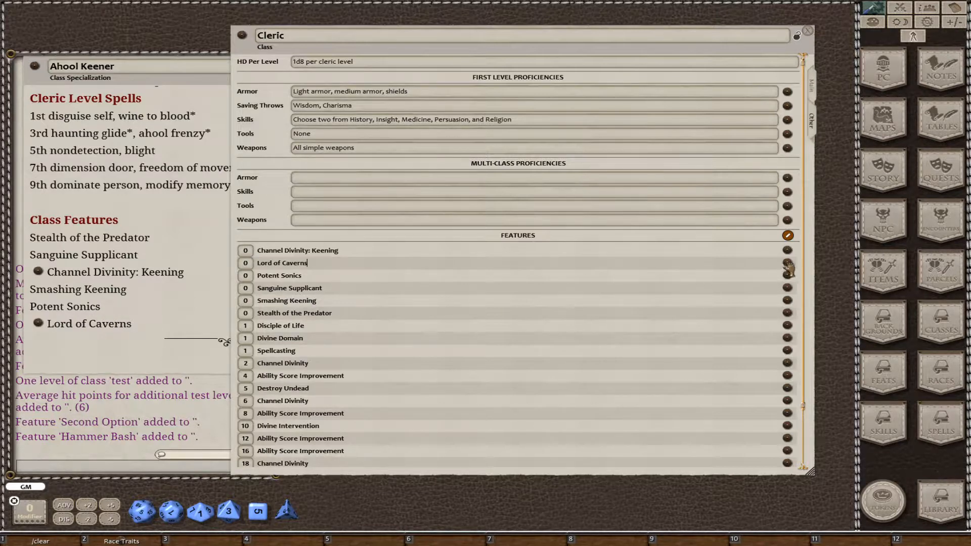
drag(788, 275, 66, 309)
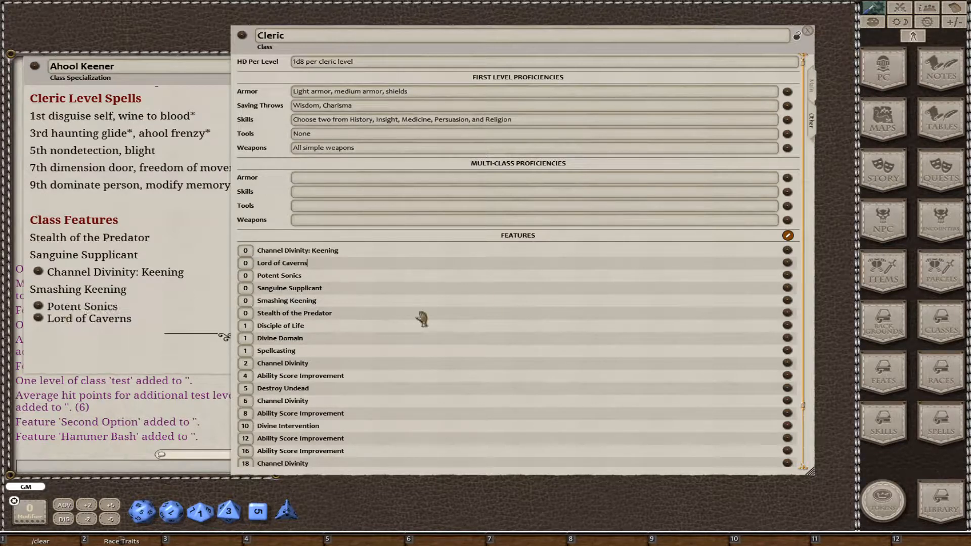
drag(788, 312, 88, 291)
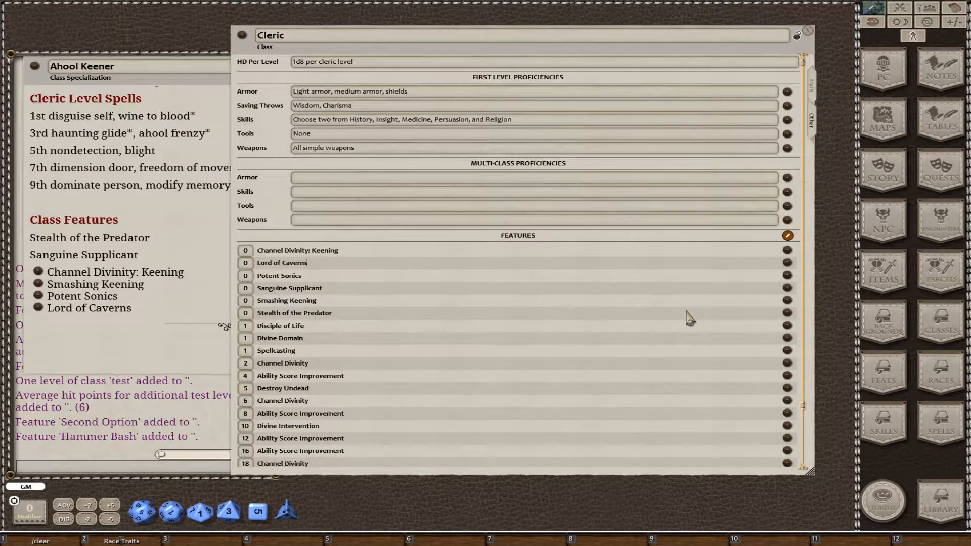
drag(788, 288, 88, 259)
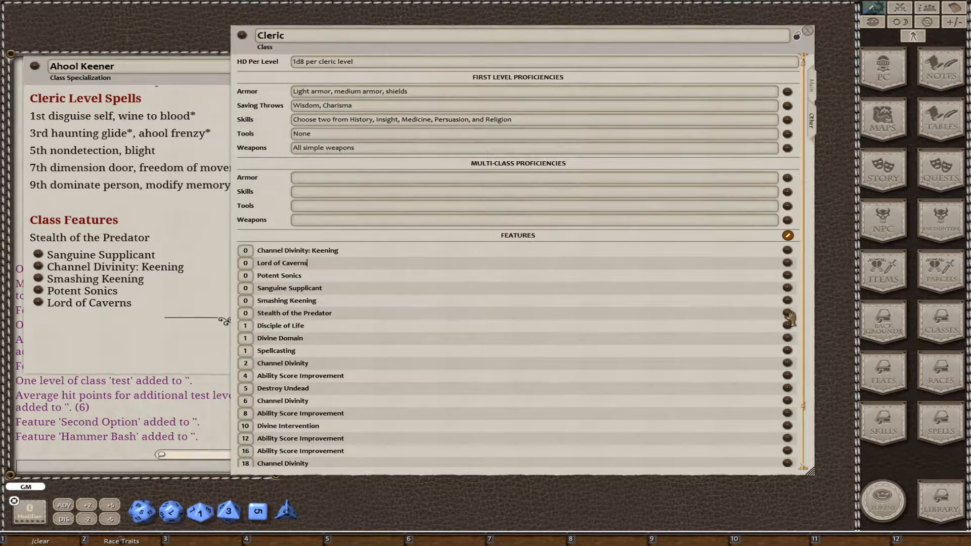
drag(788, 314, 82, 239)
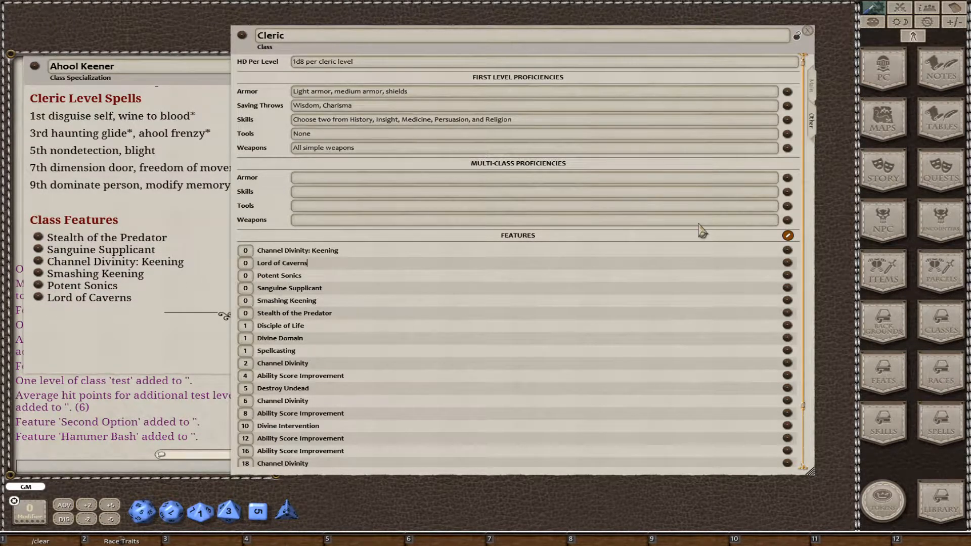
Set the Channel Divinity: Keening feature to level 2, paste its description, and enlarge its window to show more of the text.
click(787, 250)
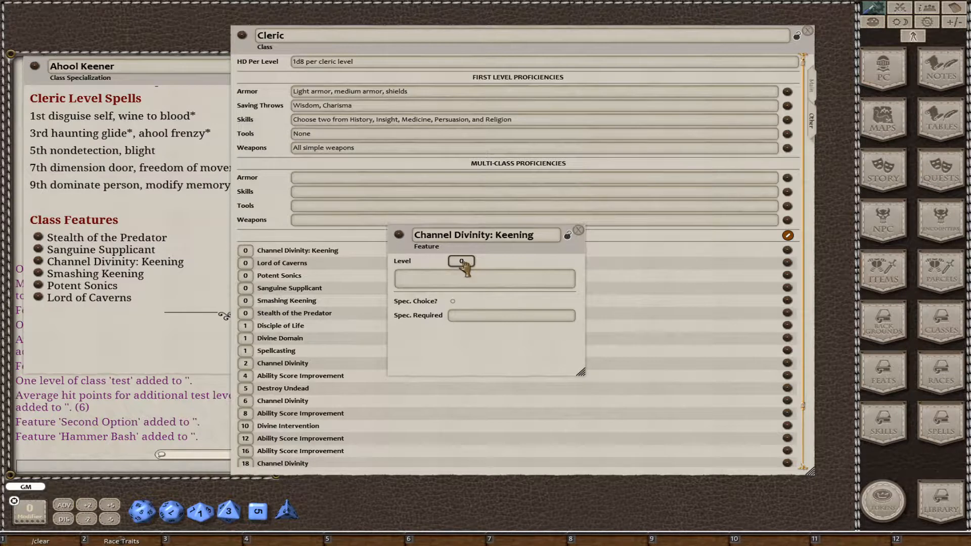
text(2)
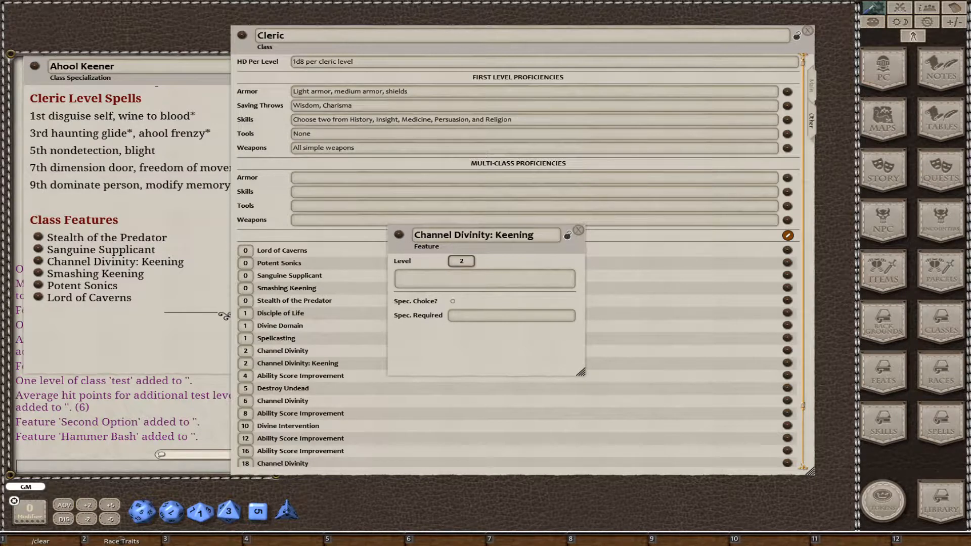
click(498, 283)
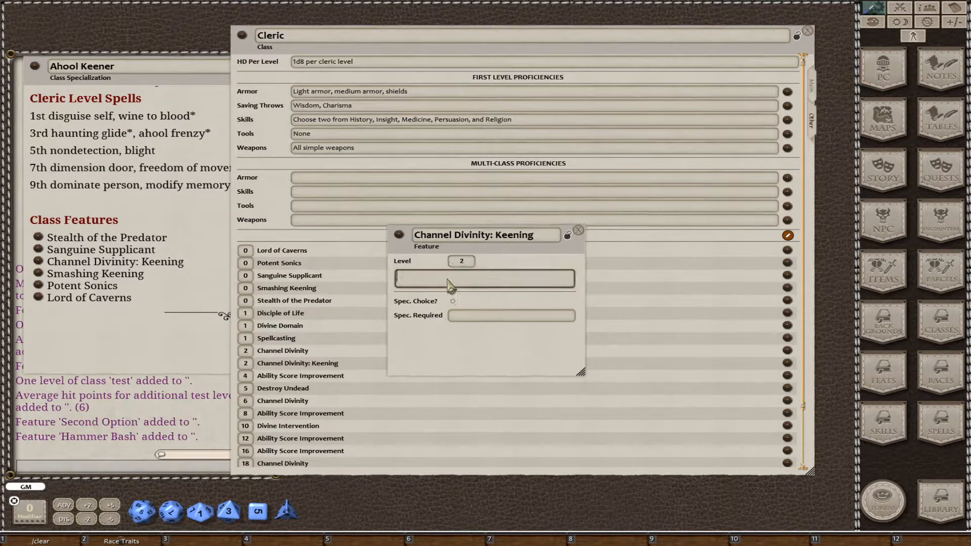
key(ctrl+v)
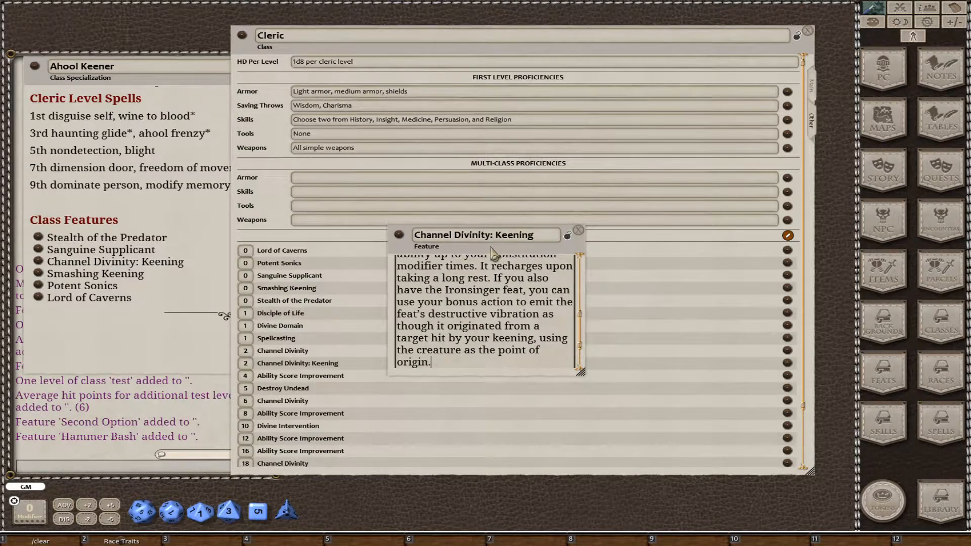
drag(493, 251, 457, 155)
scroll(506, 243, down, 3)
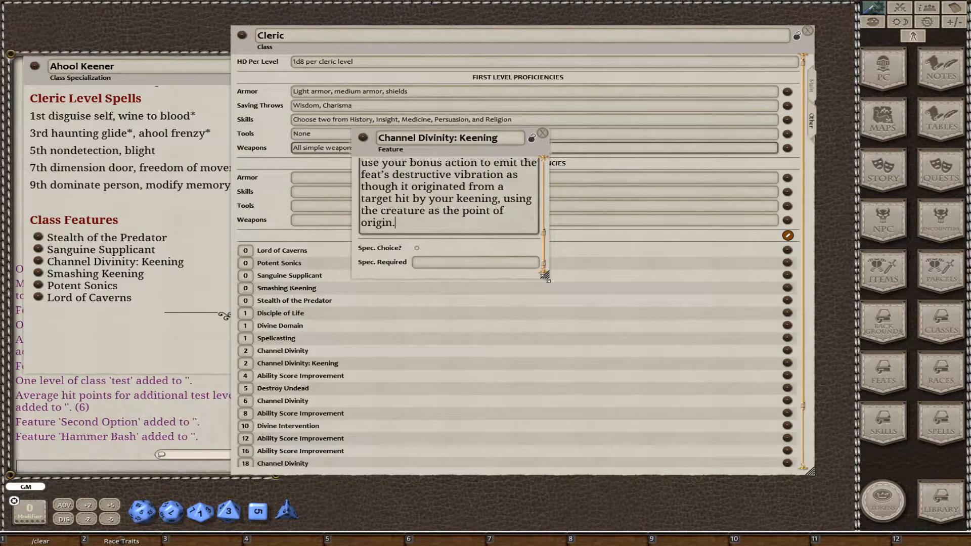
drag(546, 275, 629, 343)
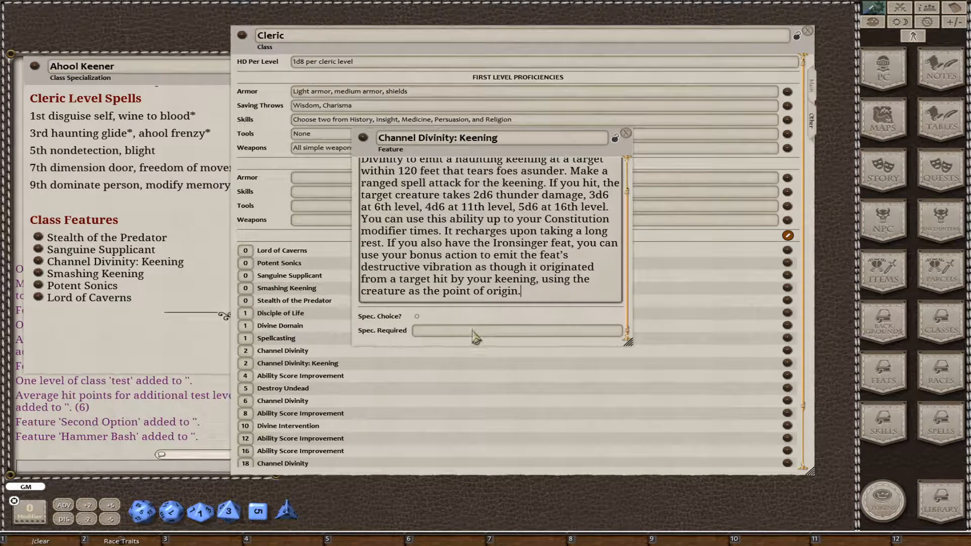
Set the required specialization of Channel Divinity: Keening to Ahool Keener, copy that name, then lock and close the feature.
scroll(410, 430, down, 3)
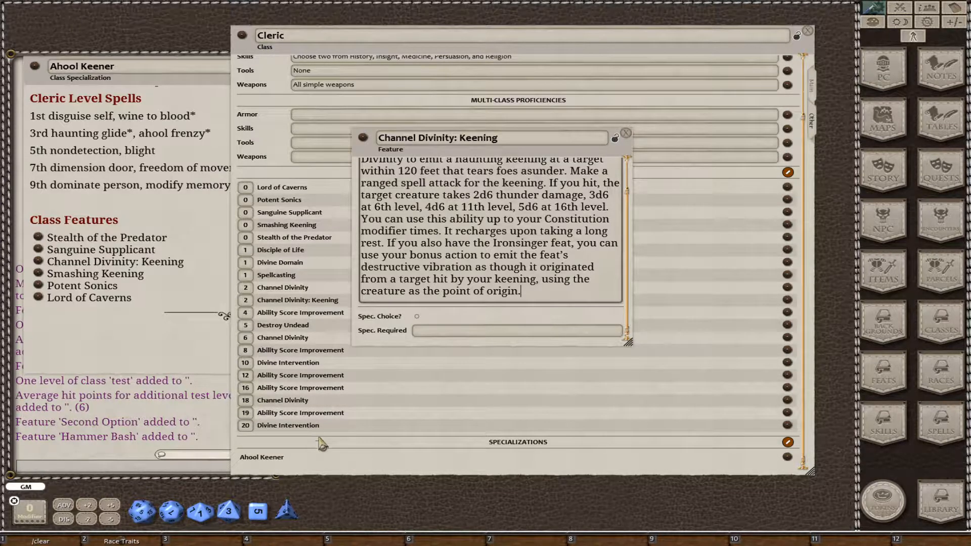
click(435, 330)
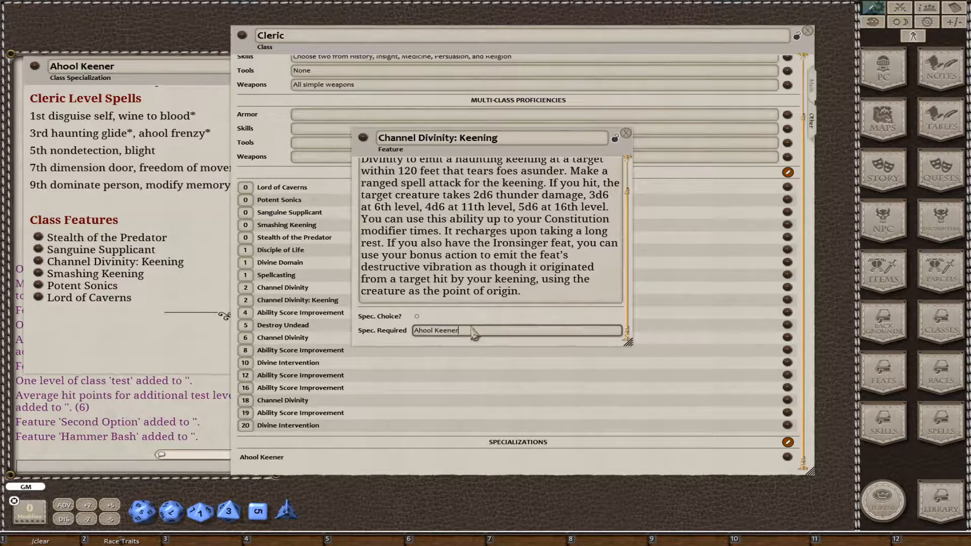
drag(474, 333, 374, 330)
key(ctrl+c)
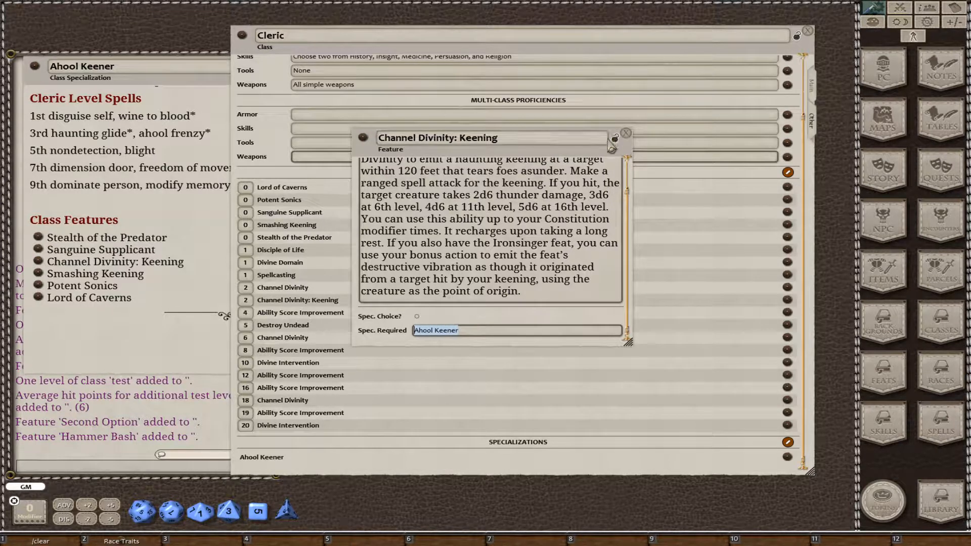
click(615, 138)
click(626, 134)
Set the required specialization of the Lord of Caverns feature to Ahool Keener.
scroll(369, 234, up, 3)
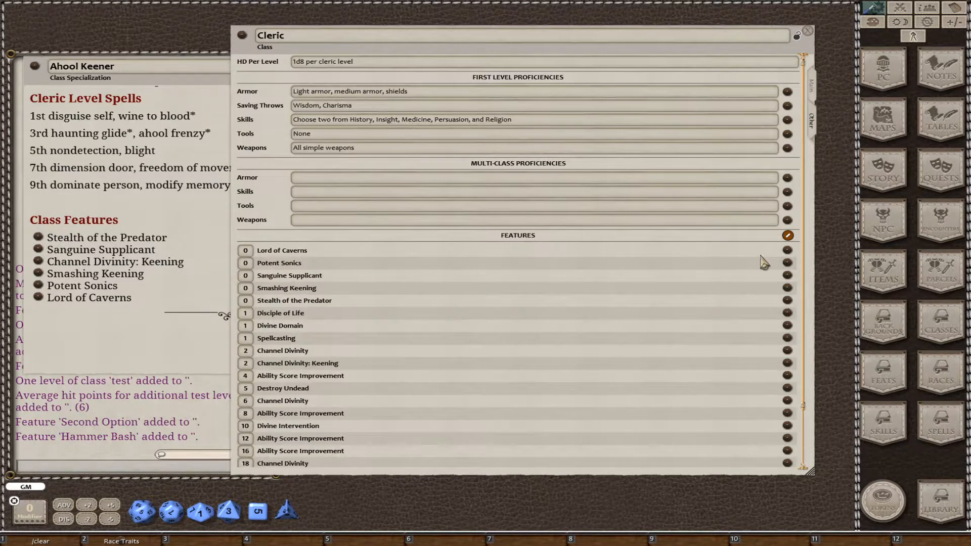
click(788, 251)
click(527, 316)
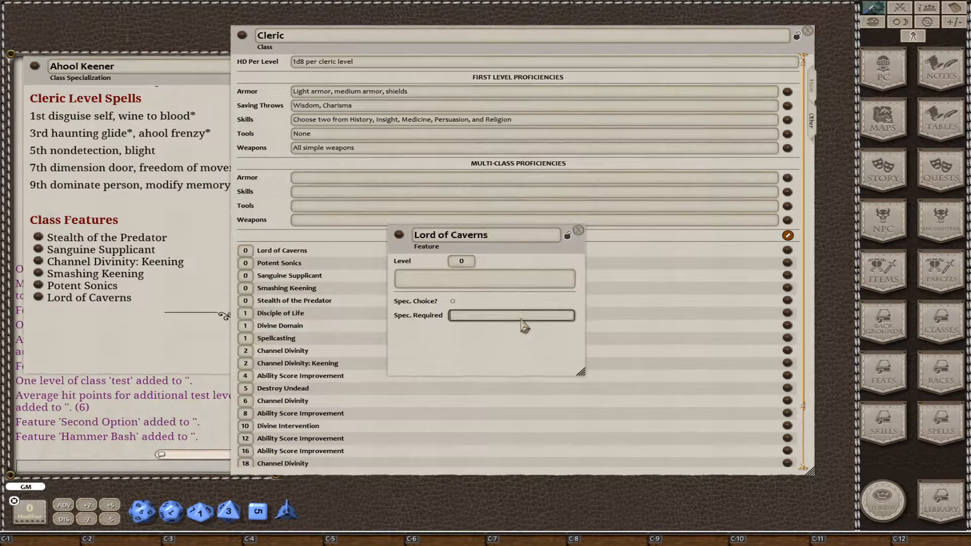
key(ctrl+v)
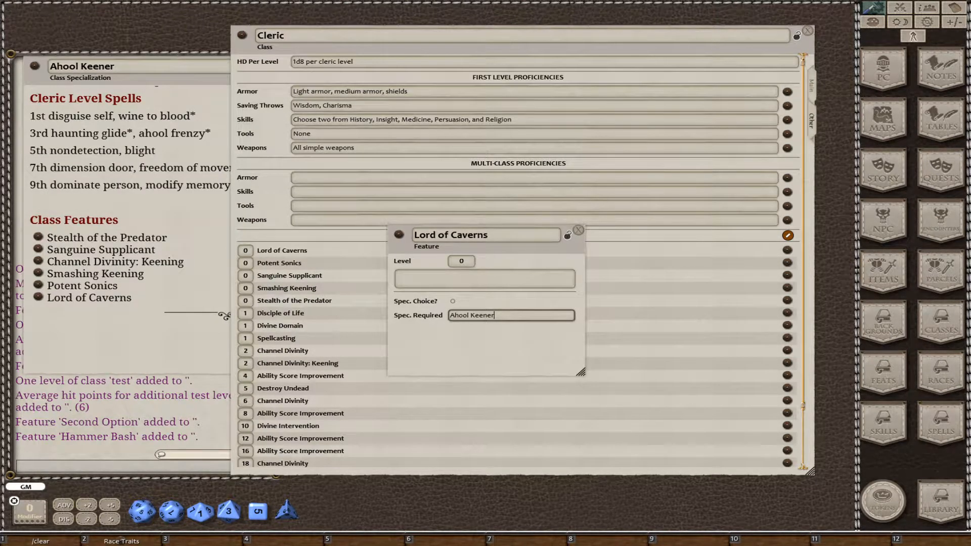
Paste the Lord of Caverns description, set the feature's level to 17, then lock and close it.
click(471, 279)
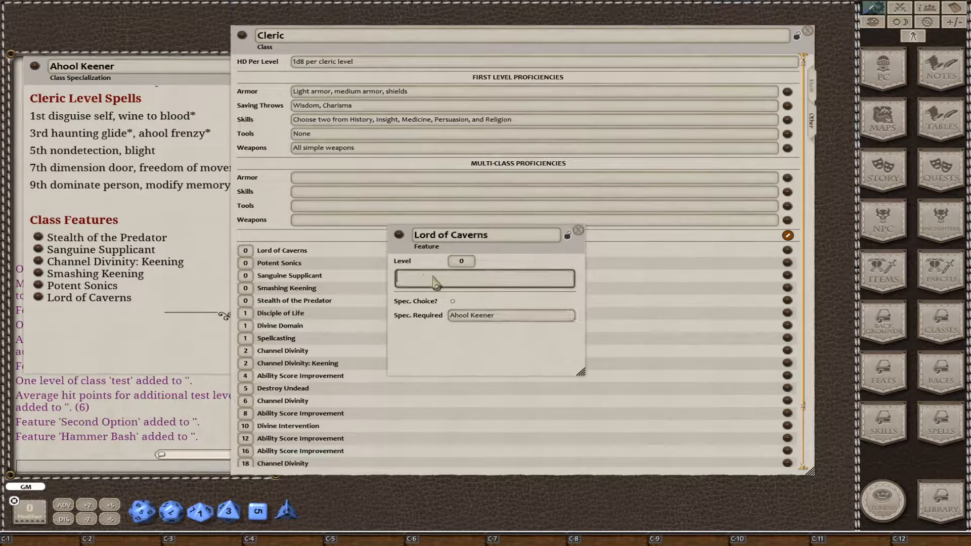
text(Beginning at 17th level, you have a flying speed equal to your current walking speed whenever you are underground or indoors.)
click(468, 261)
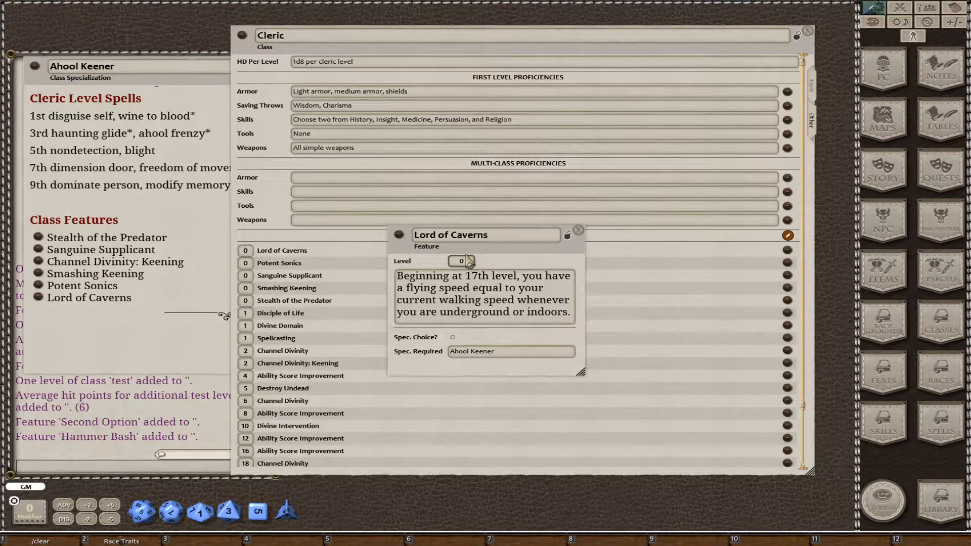
text(17)
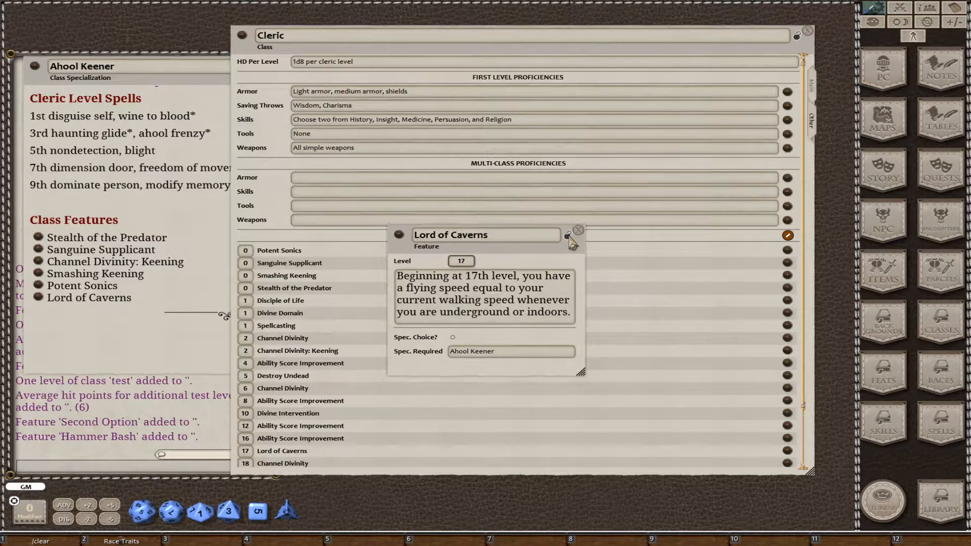
key(Tab)
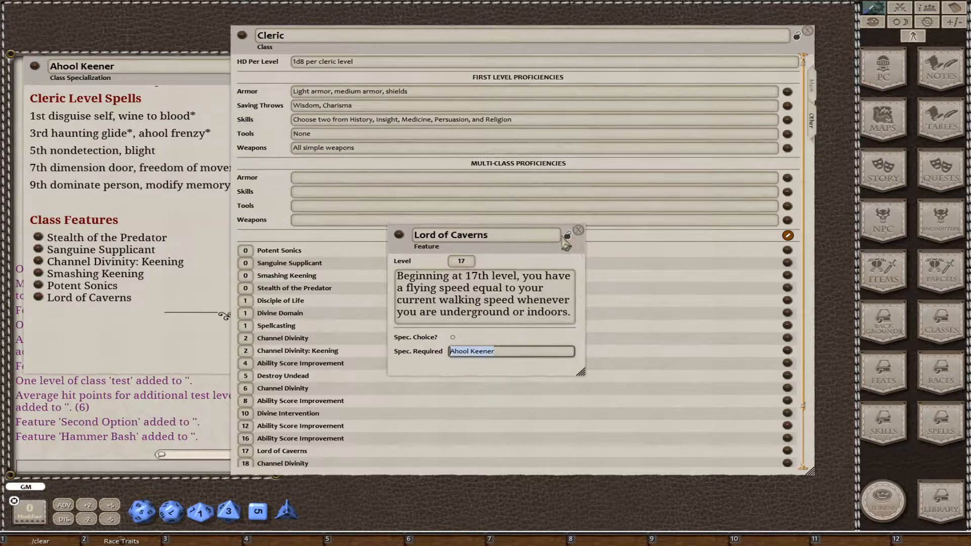
key(Tab)
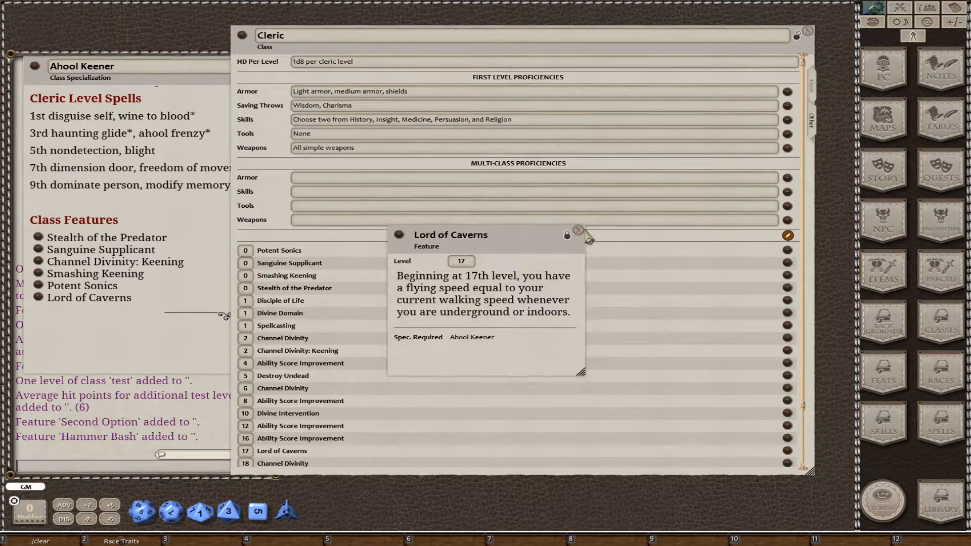
click(579, 231)
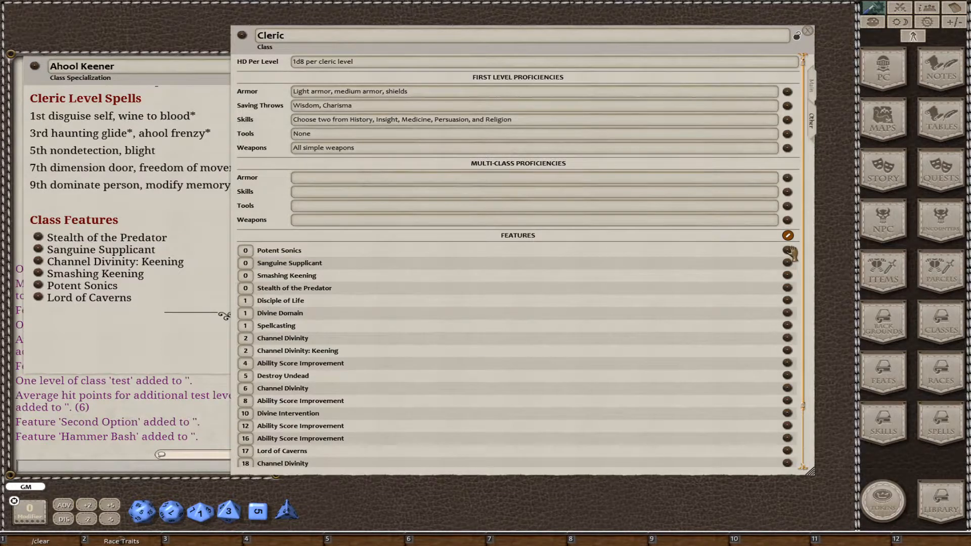
Set the Potent Sonics feature's required specialization to Ahool Keener and its level to 8.
click(787, 251)
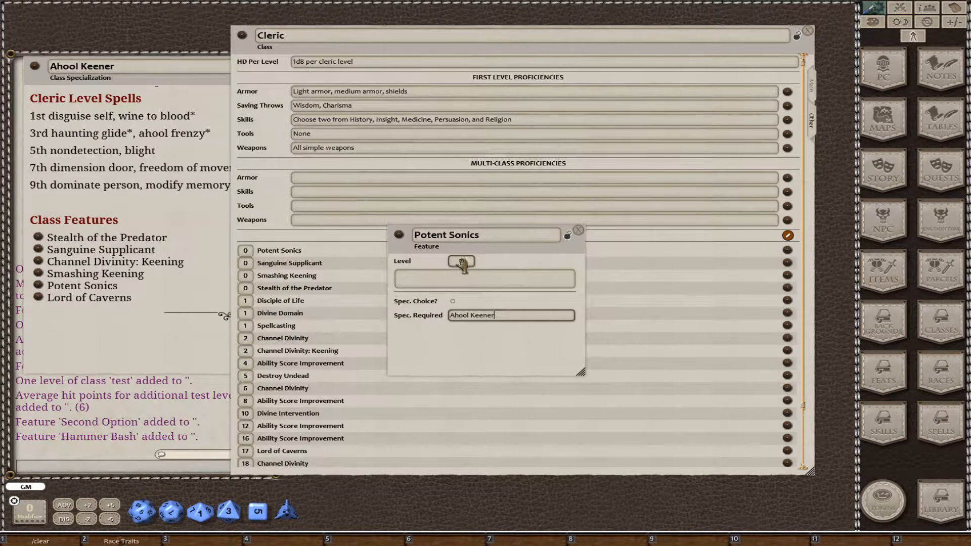
click(461, 260)
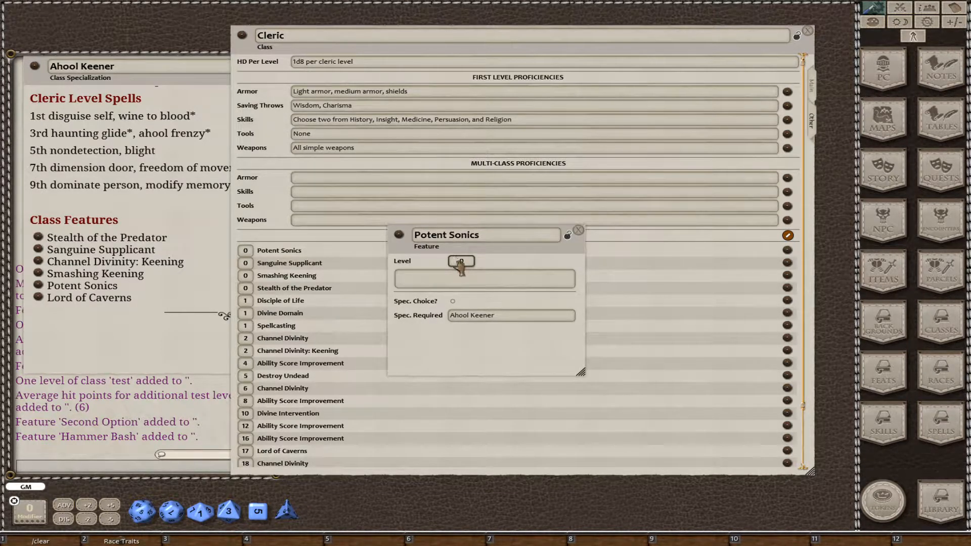
text(8)
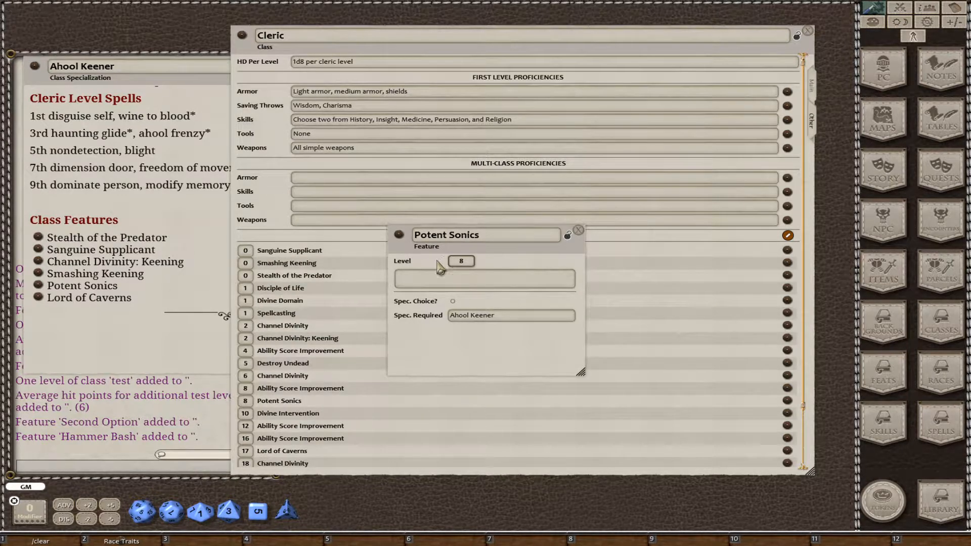
Paste the Potent Sonics description, copy its required specialization name for reuse, and close the feature.
click(443, 280)
text(Starting at 8th level, your affinity with the bl ood drinking ahool and their ilk allow you to add extra power to your sonic attacks. You may add your Wisdom modifier to the thunder damage you deal with your keening and ironsinging.)
scroll(552, 305, down, 2)
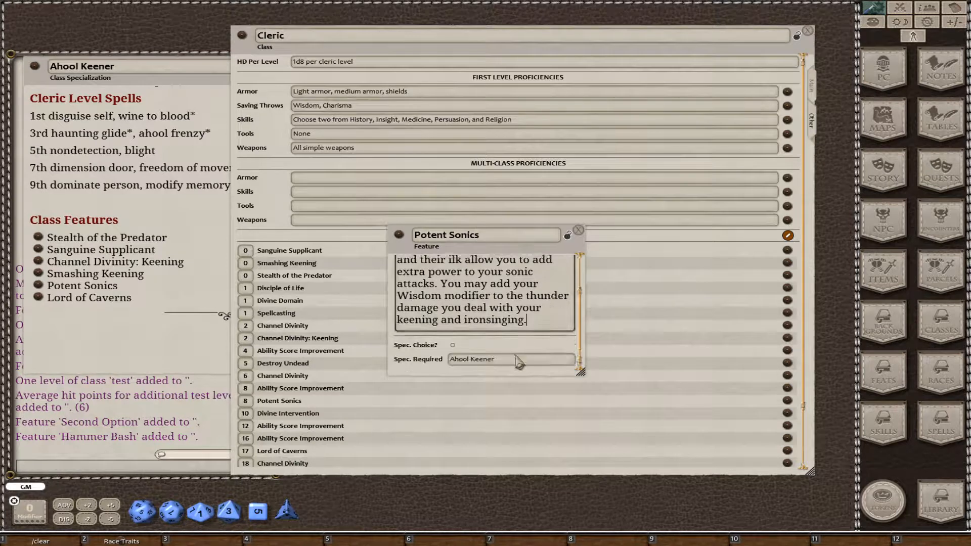
drag(511, 360, 379, 358)
key(ctrl+c)
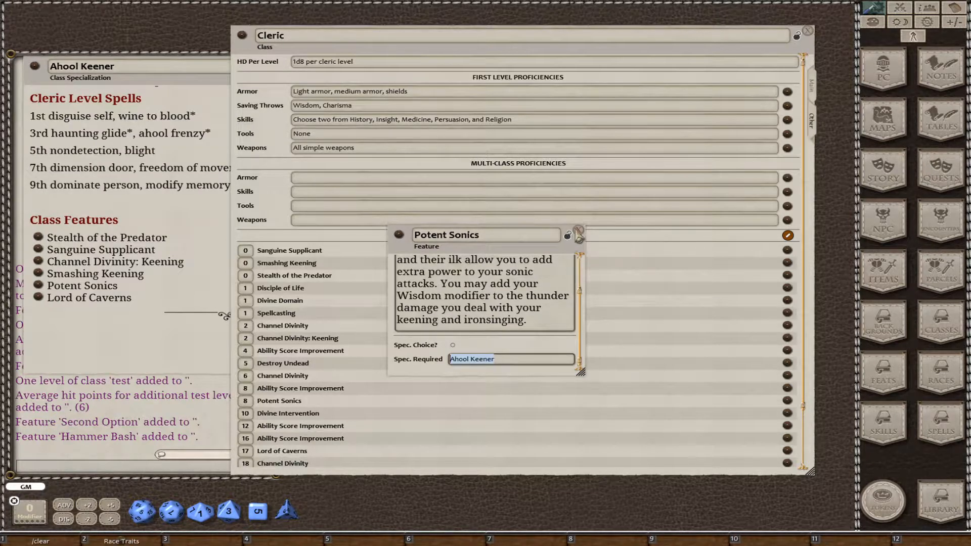
click(579, 231)
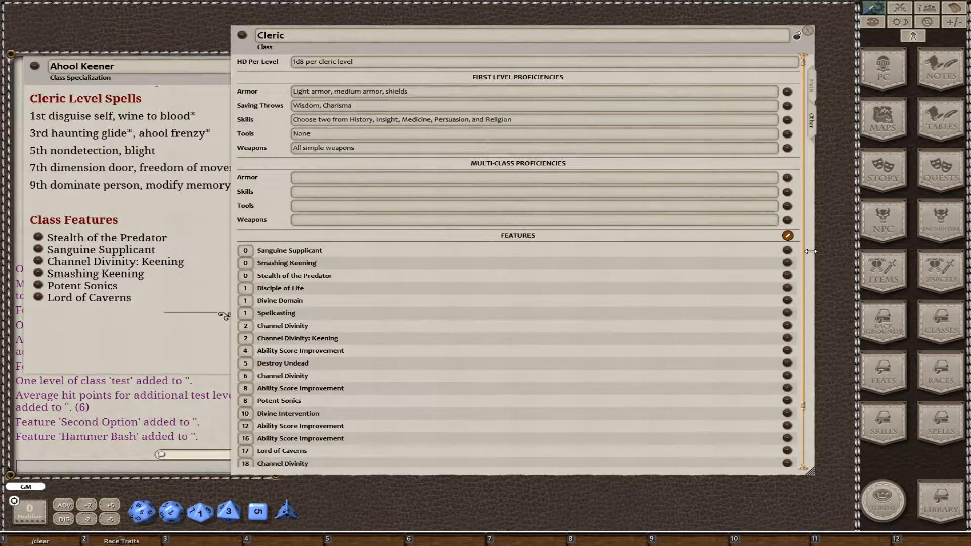
Set the Sanguine Supplicant feature's required specialization to Ahool Keener and its level to 1.
click(786, 251)
click(474, 282)
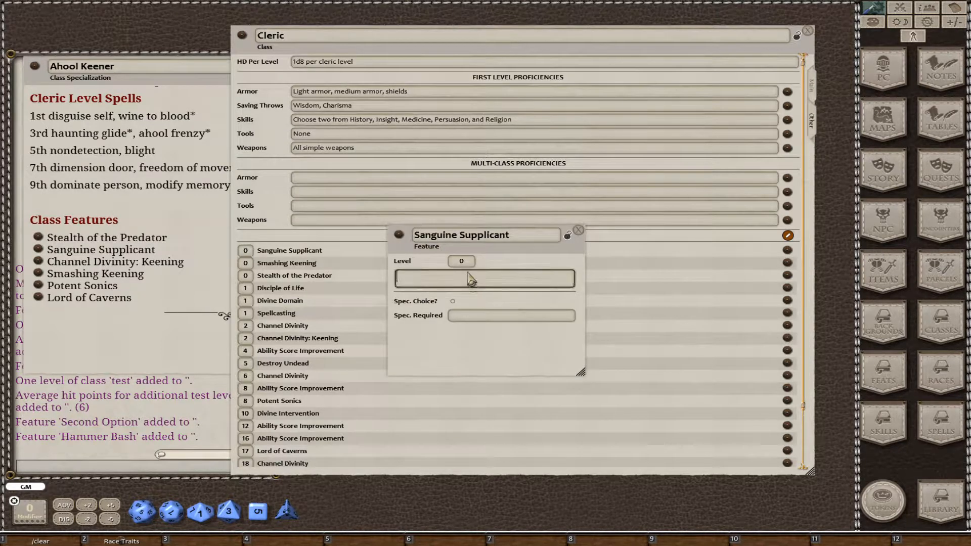
key(ctrl+v)
click(484, 316)
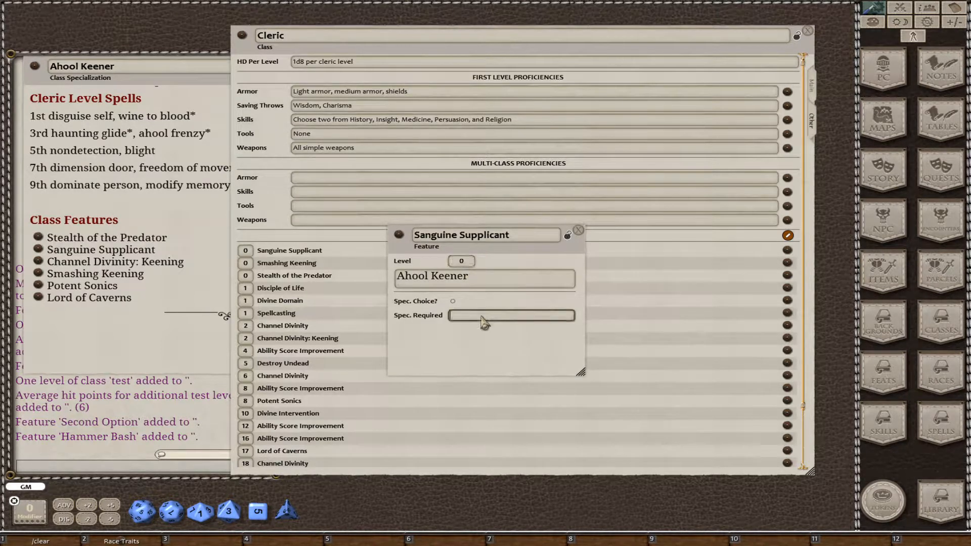
key(ctrl+v)
click(462, 262)
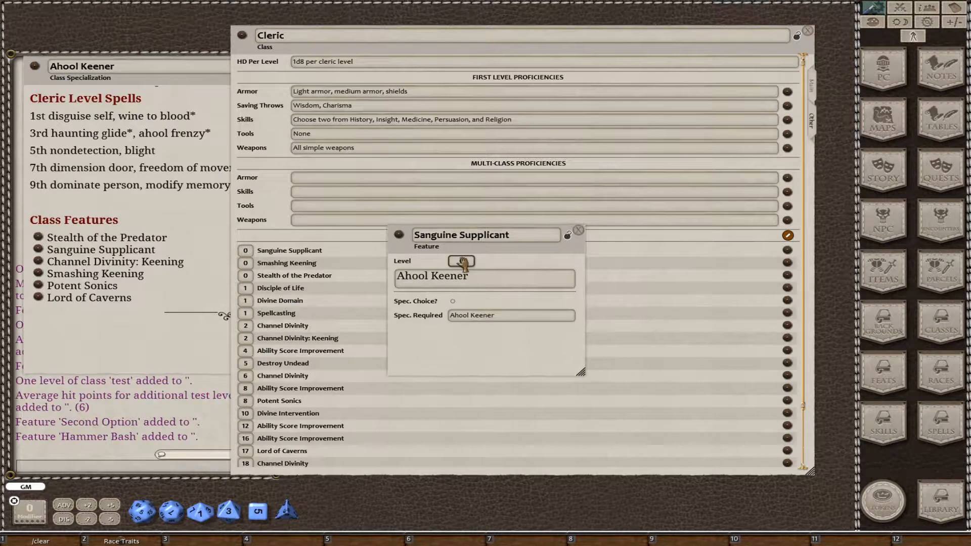
text(1)
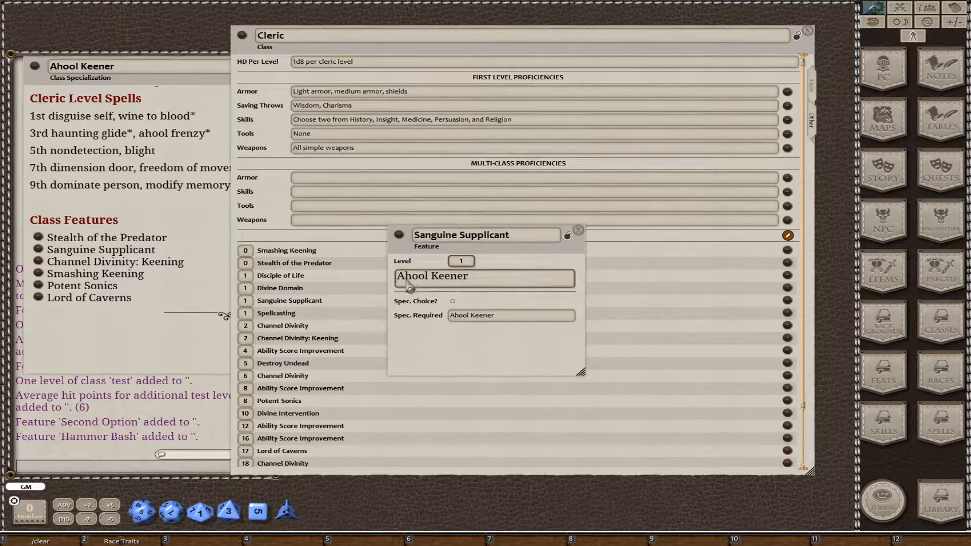
Replace the Sanguine Supplicant description with its feature text, copy its required specialization name for reuse, then lock and close the feature.
drag(474, 279, 385, 265)
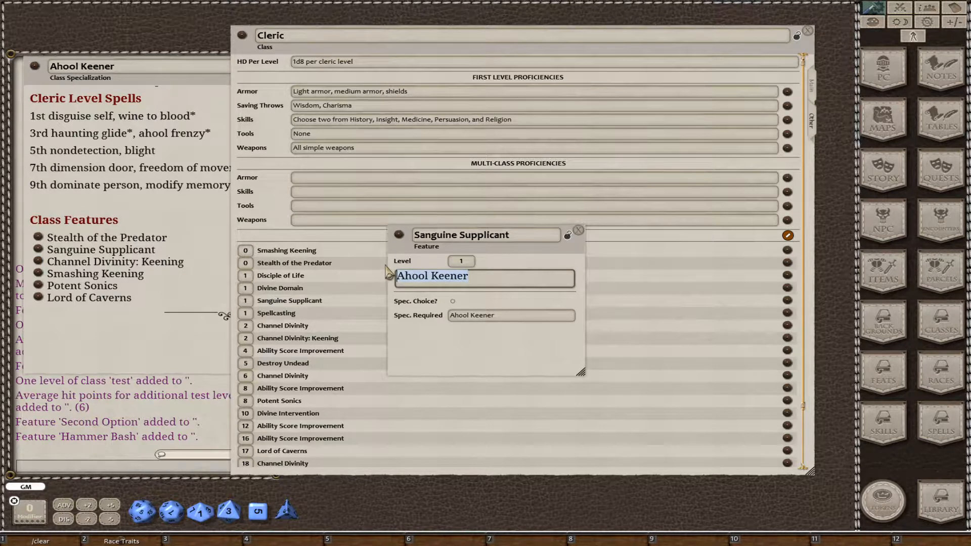
key(ctrl+v)
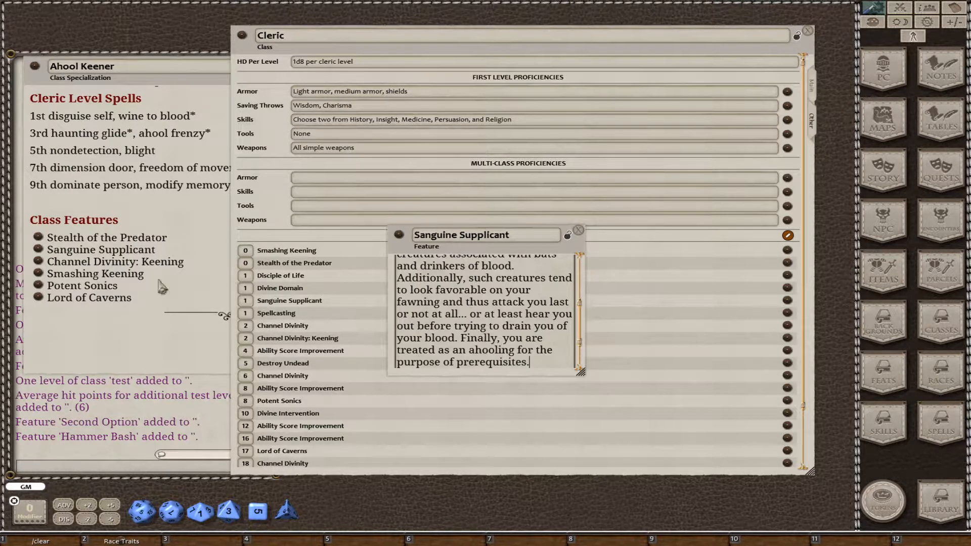
scroll(511, 328, down, 1)
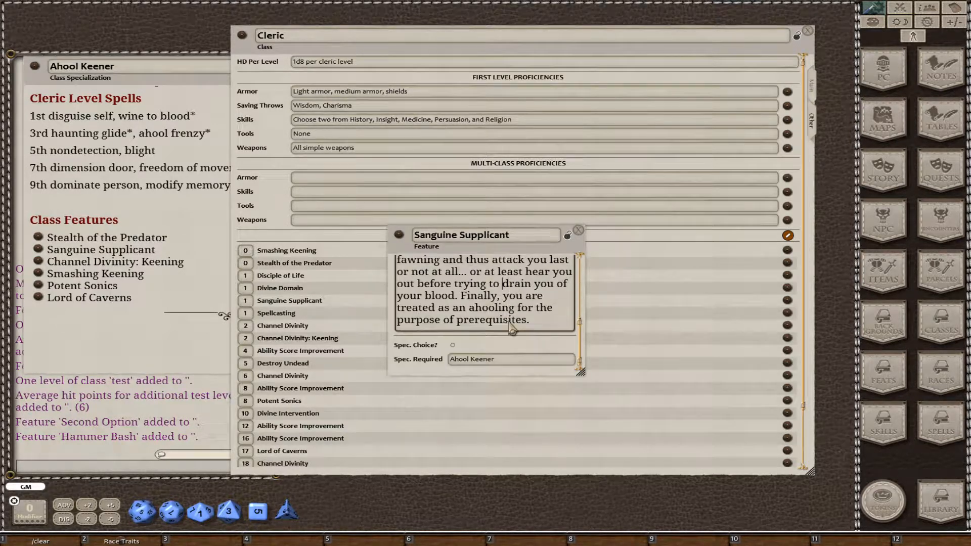
scroll(554, 306, up, 2)
scroll(554, 306, up, 2)
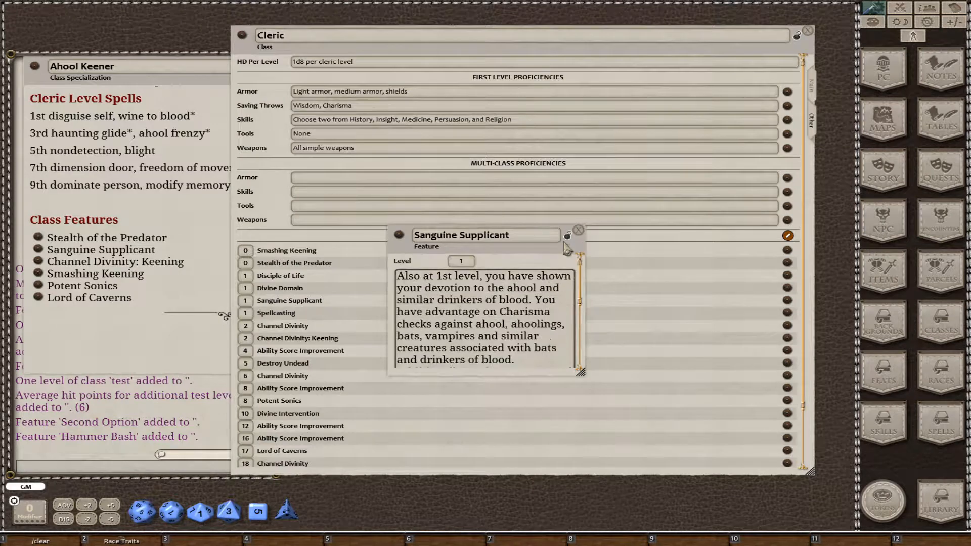
click(569, 237)
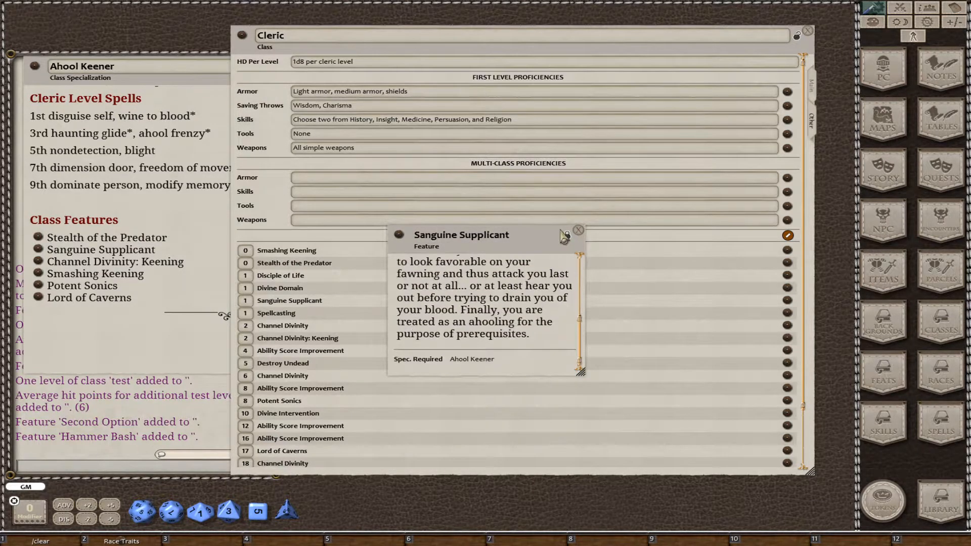
click(568, 237)
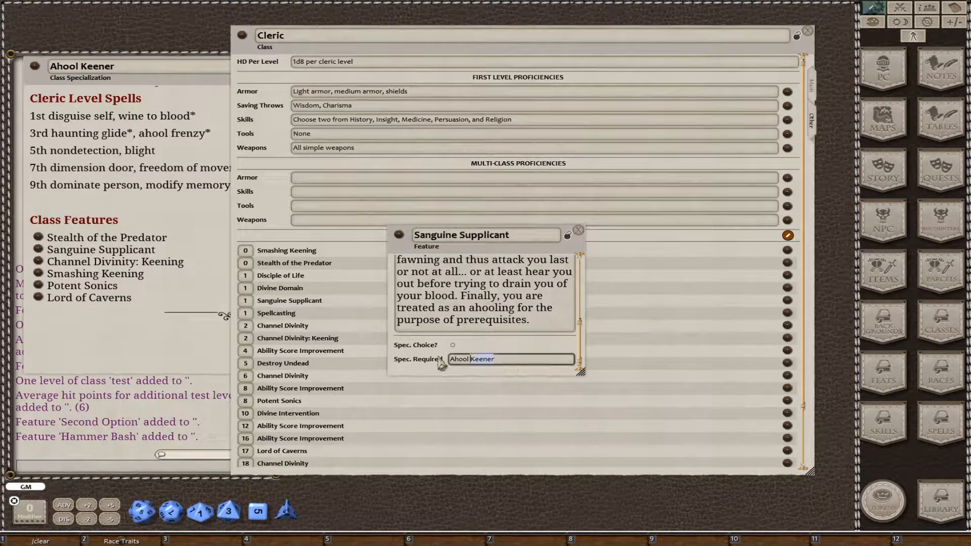
click(568, 236)
click(578, 230)
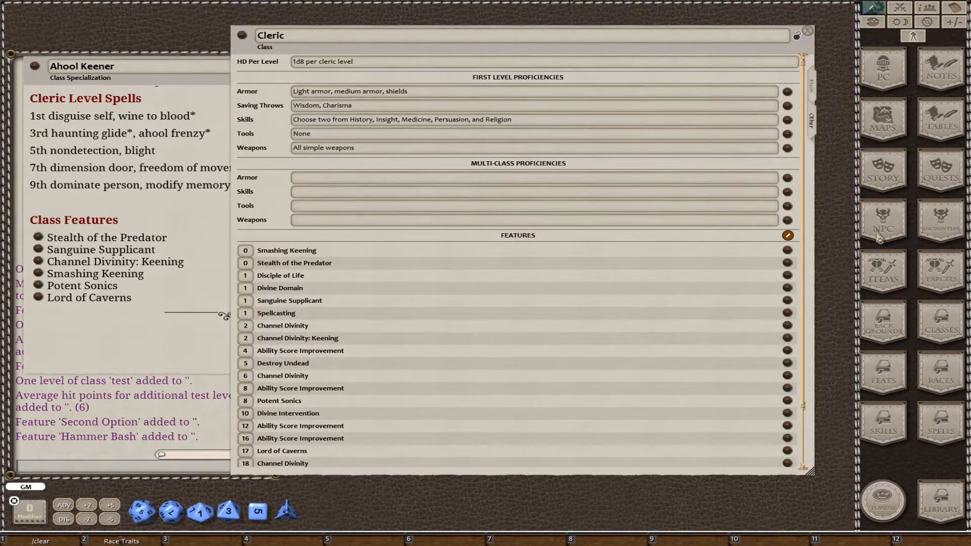
Fill in the Smashing Keening feature with required specialization Ahool Keener, its pasted description and level 6, then lock and close it.
click(788, 253)
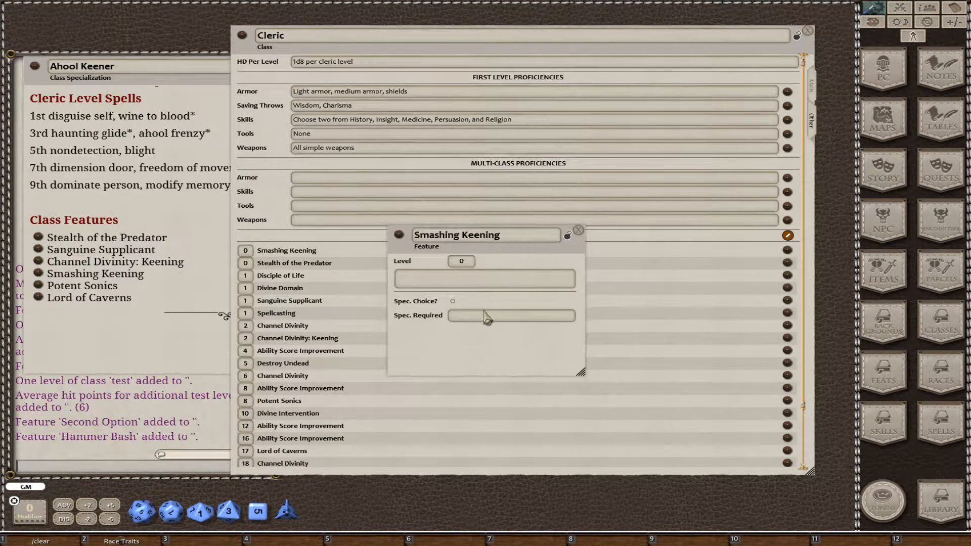
click(488, 315)
key(ctrl+v)
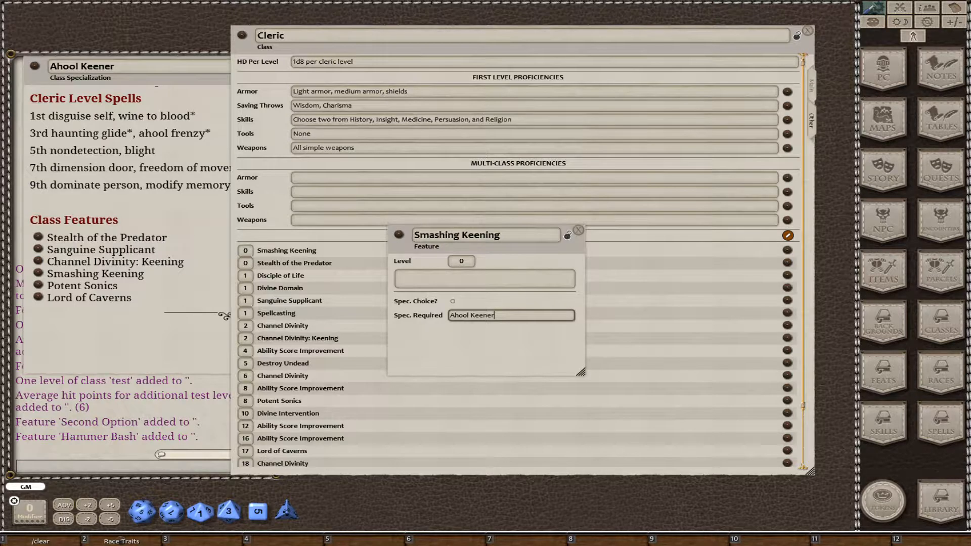
click(458, 275)
text(At 6th level, when you deal thunder damage to a Large or smaller creature, you can choose to also push it up to 10 feet away from you.)
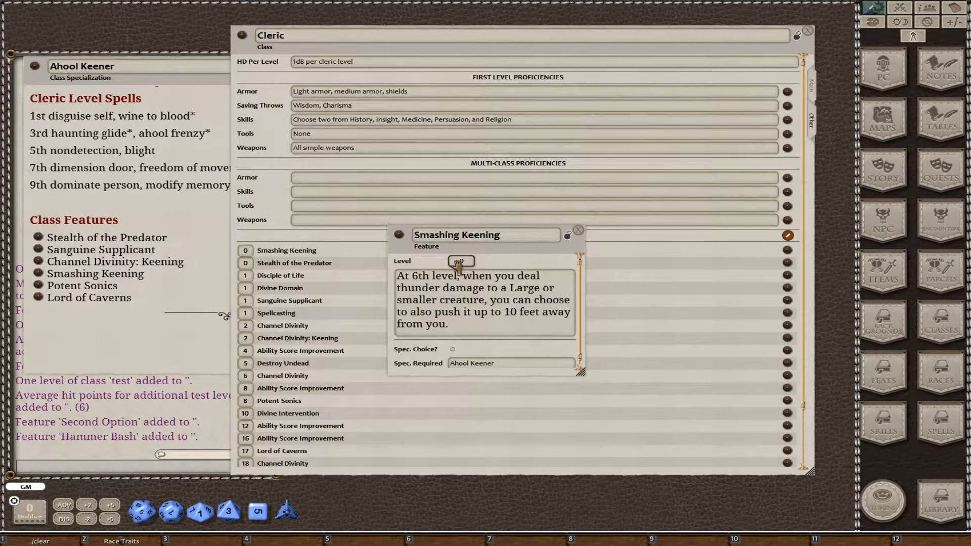
text(6)
click(567, 236)
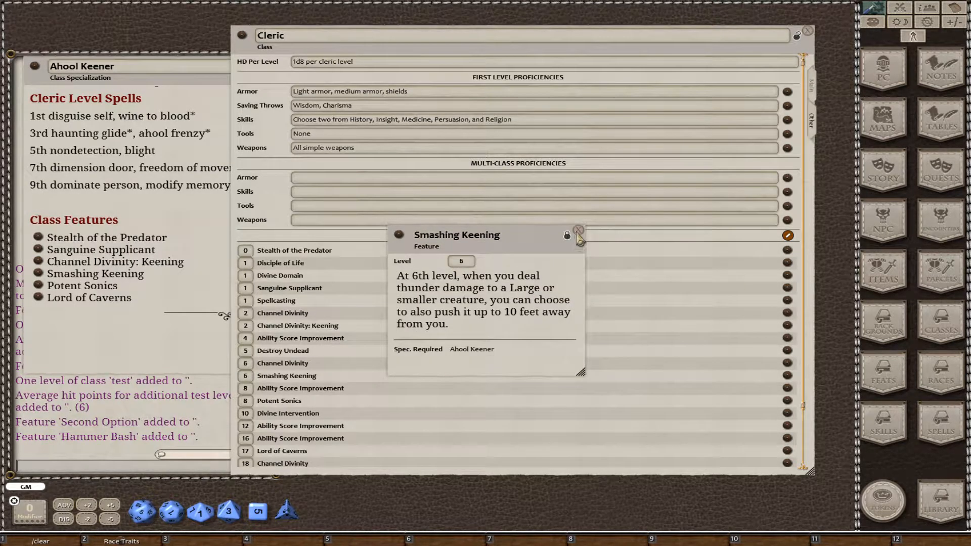
click(578, 231)
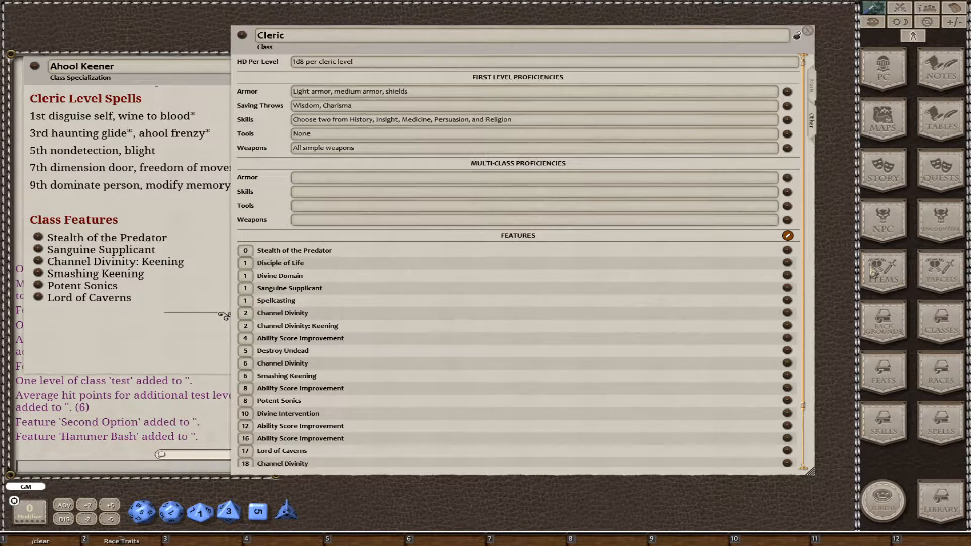
Paste the Stealth of the Predator description, and set the feature's level to 1 and its required specialization to Ahool Keener.
click(788, 251)
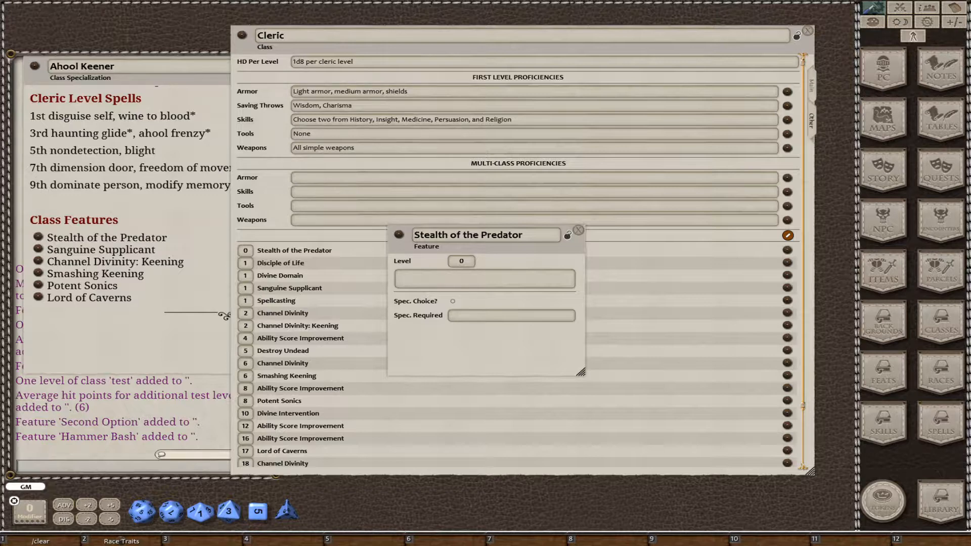
click(430, 279)
text(Starting when you take this domain at 1st level, you can use your action to grant yourself advantage on Dexterity (Stealth) checks. However, while thus affected, you suffer from disadvantage on Charisma (Persuasion) checks as you take on predatory features. This blessing lasts for 1 hour or until you use this feature again.)
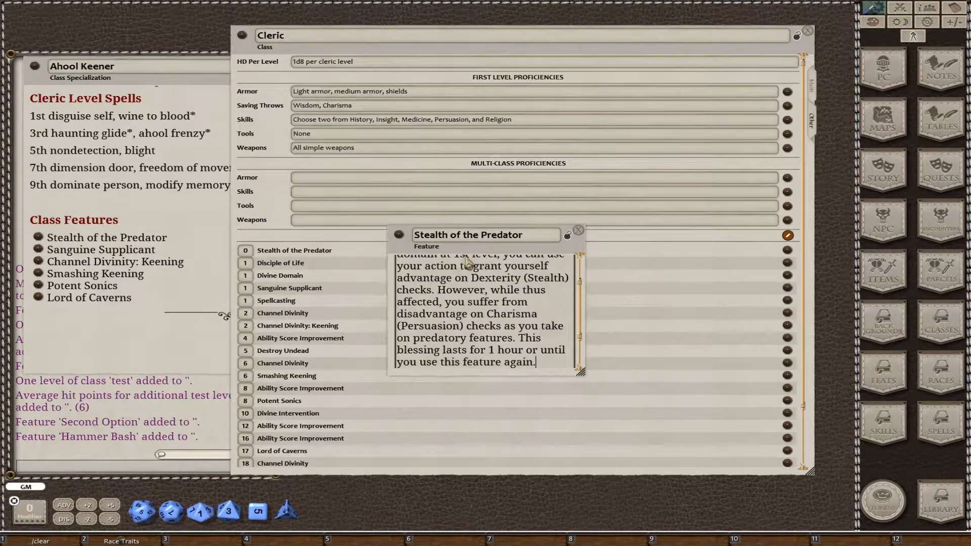
click(460, 260)
text(1)
scroll(477, 292, down, 5)
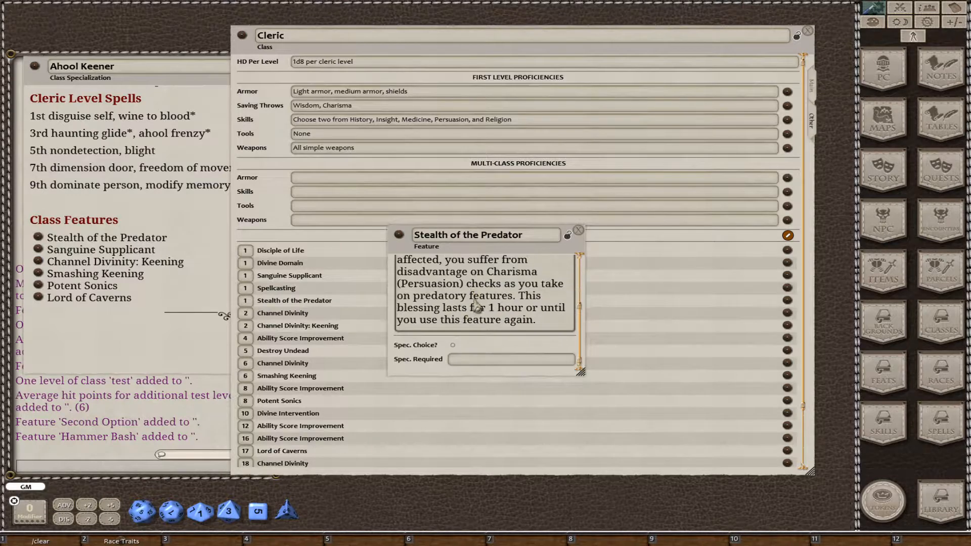
click(484, 359)
text(Ahool Keener)
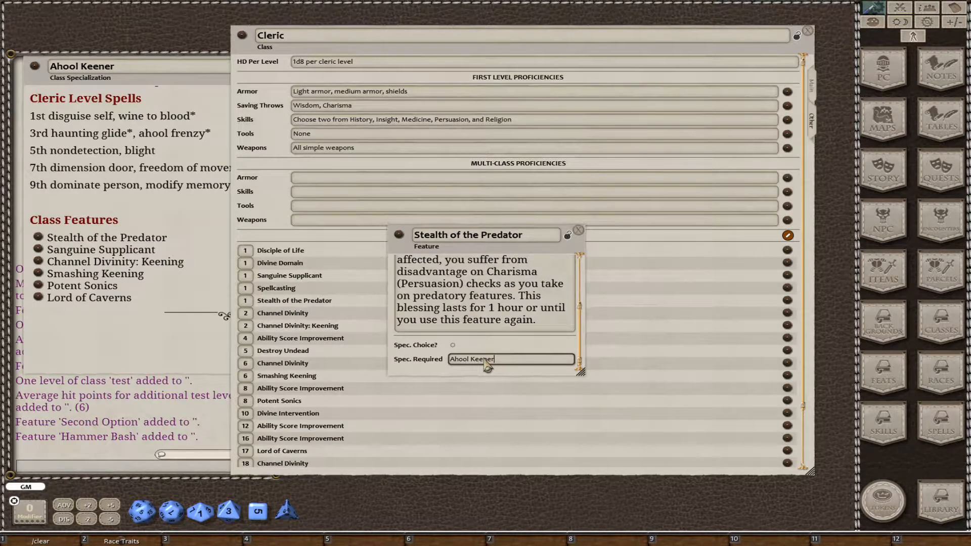
Lock the Stealth of the Predator feature, enlarge its window to review the full entry, and close it.
click(568, 236)
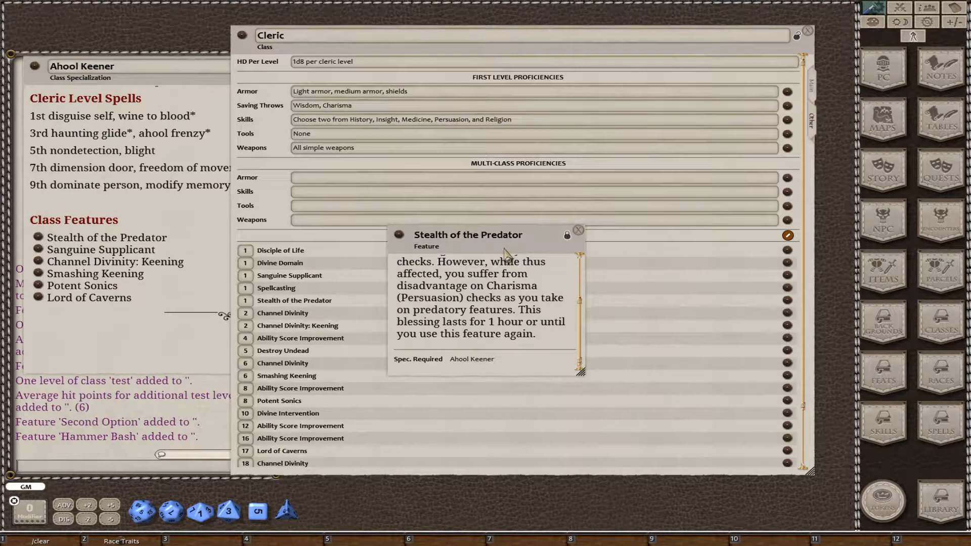
drag(505, 250, 497, 190)
drag(573, 313, 693, 416)
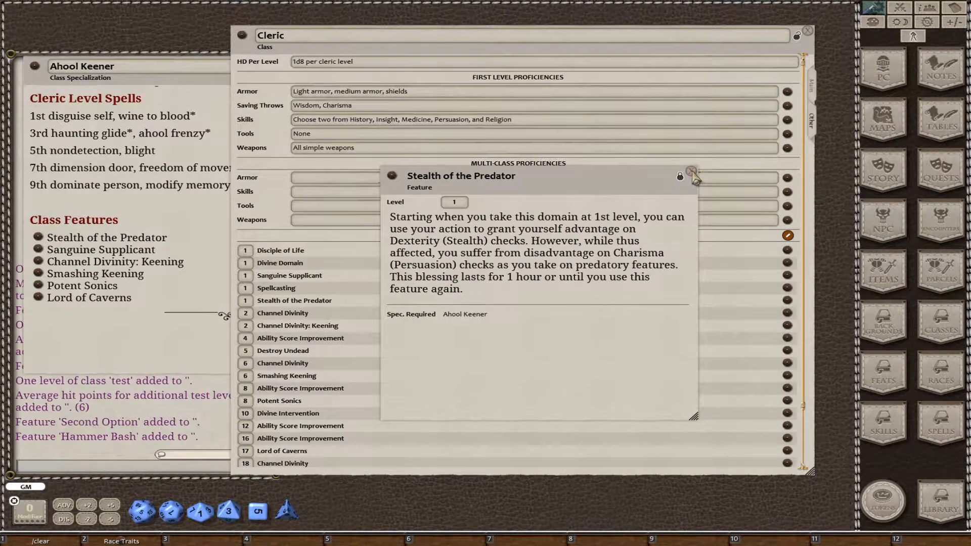
click(692, 173)
Check the required specialization of the Disciple of Life feature, then delete that feature from the Cleric class.
scroll(519, 330, down, 3)
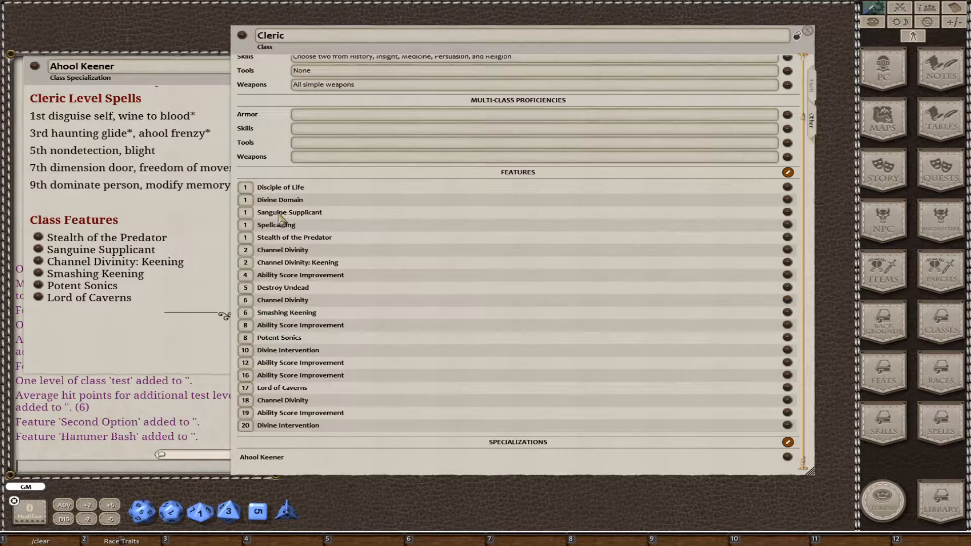
click(788, 187)
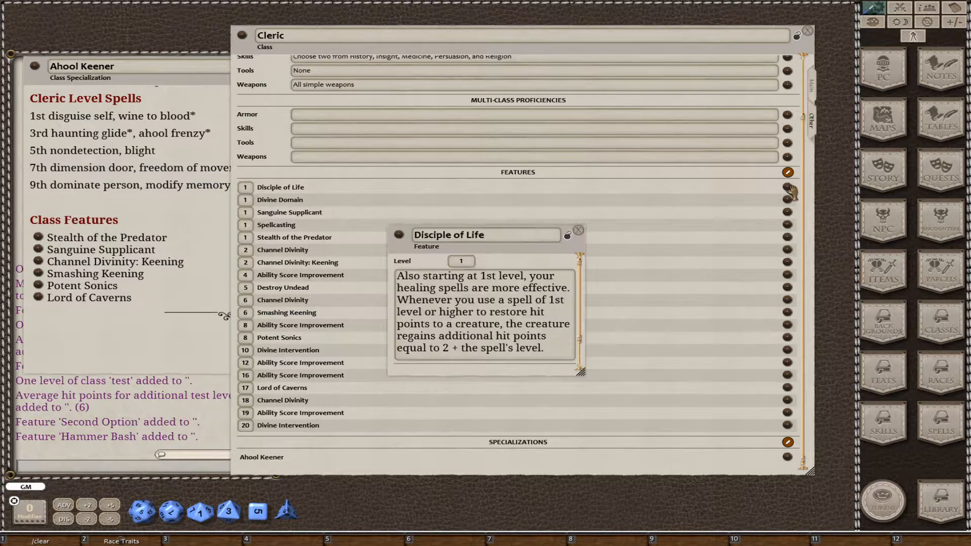
scroll(565, 335, down, 2)
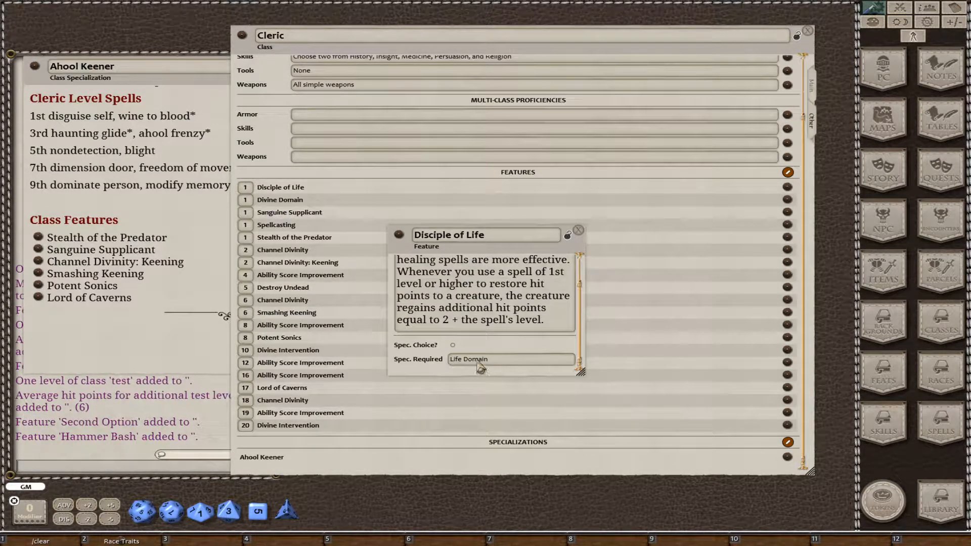
click(579, 231)
click(788, 172)
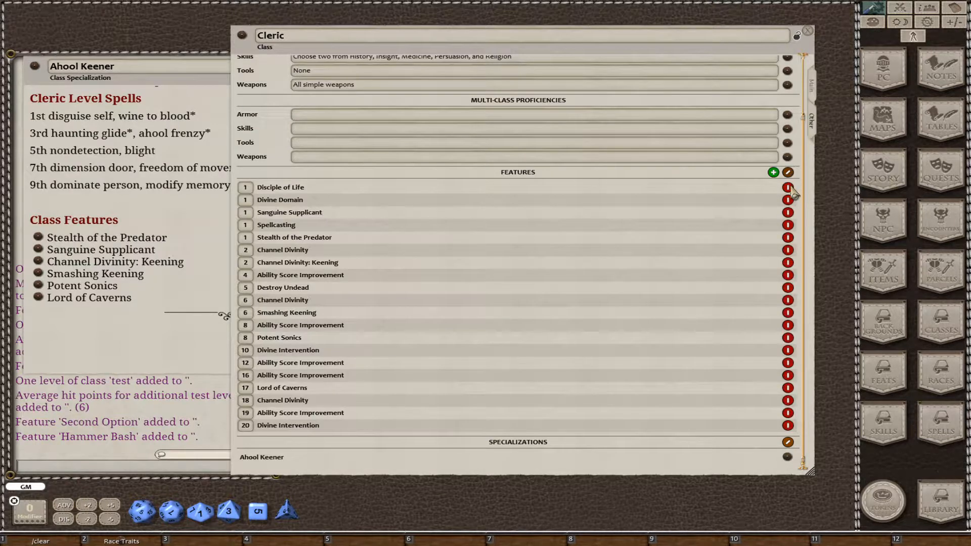
click(789, 187)
click(788, 185)
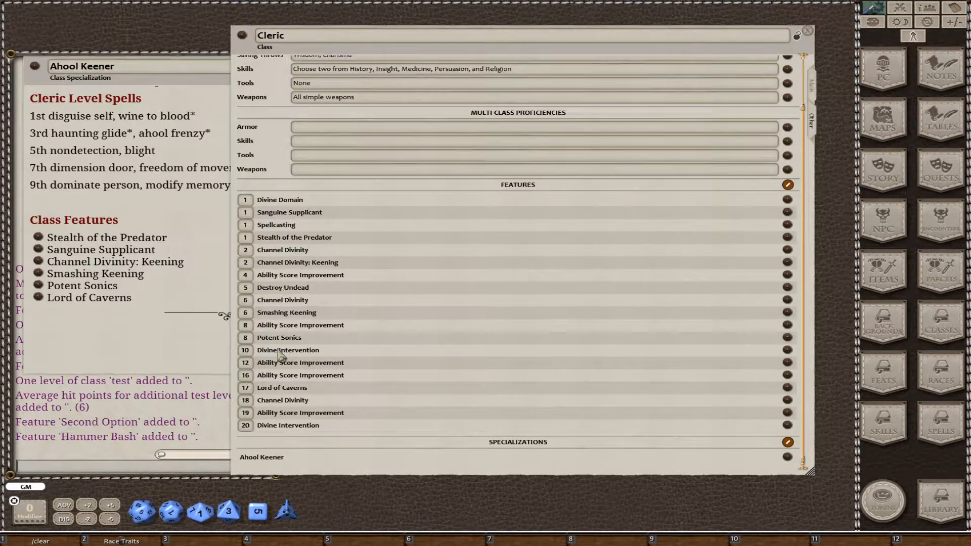
Create a new blank character and arrange its sheet beside the Cleric class window.
drag(137, 357, 147, 370)
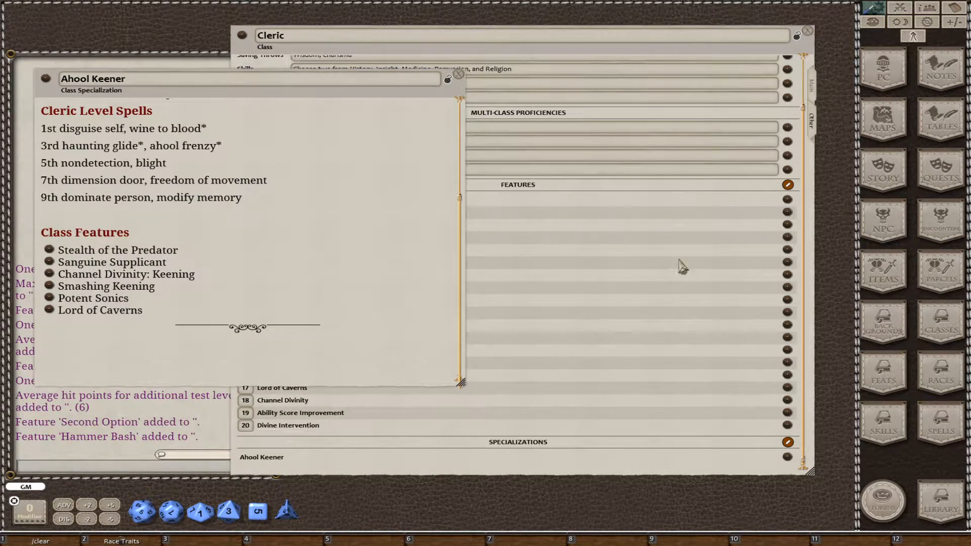
click(891, 83)
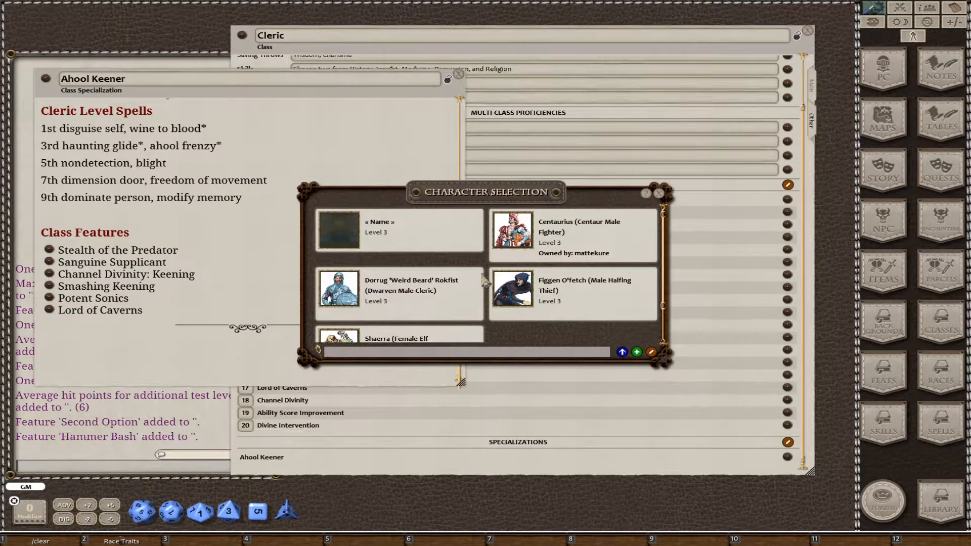
click(637, 353)
drag(531, 334, 314, 306)
drag(452, 50, 715, 82)
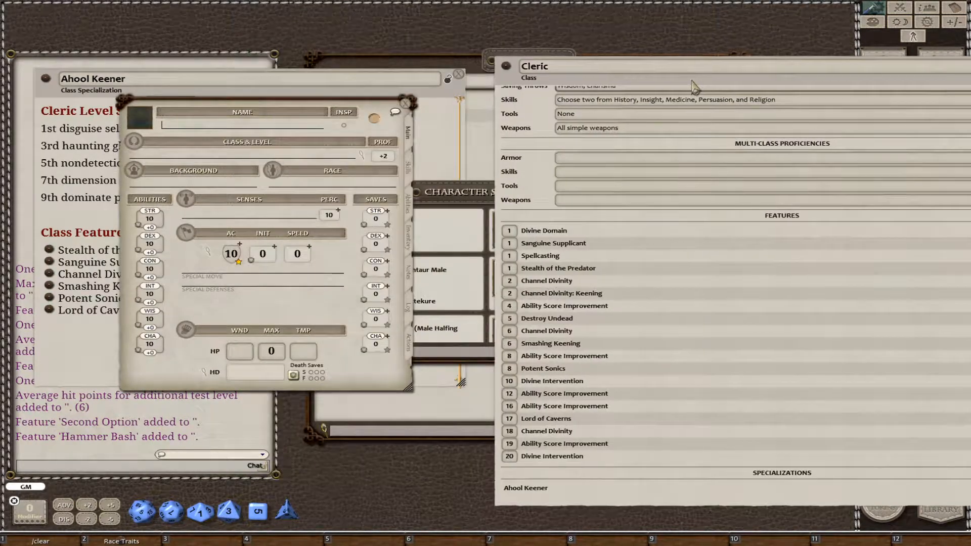
Add the Cleric class to the new character with History and Insight as skill proficiencies, and view the character's features.
drag(506, 67, 212, 150)
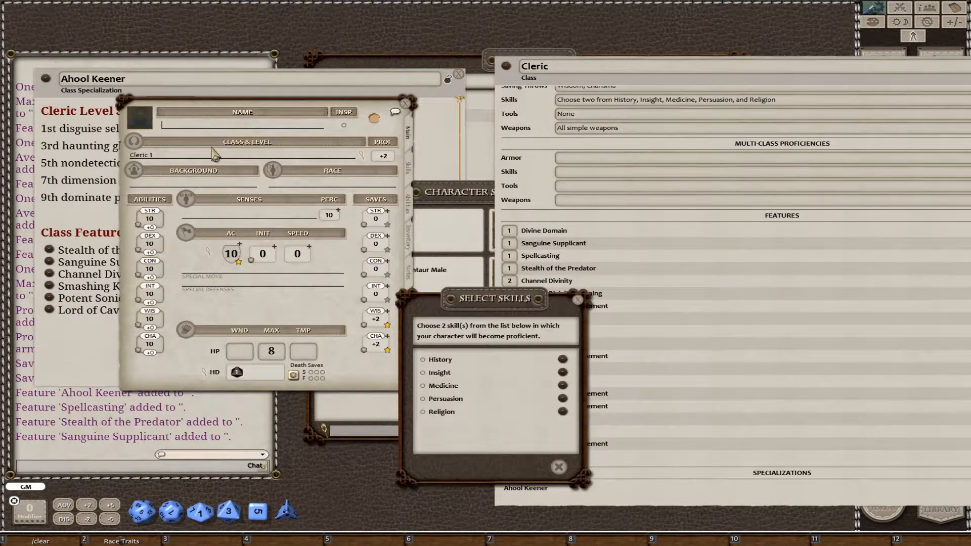
click(423, 359)
click(423, 373)
click(539, 469)
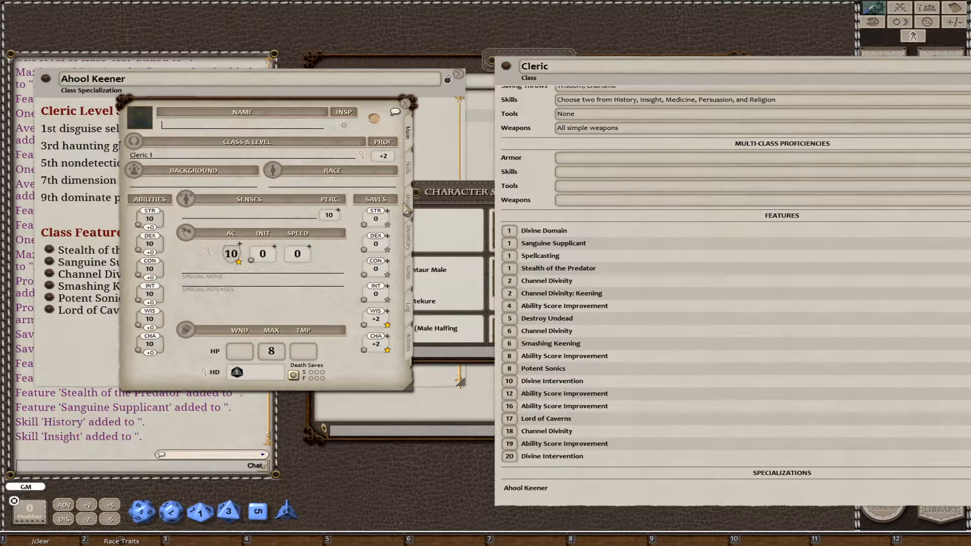
click(411, 207)
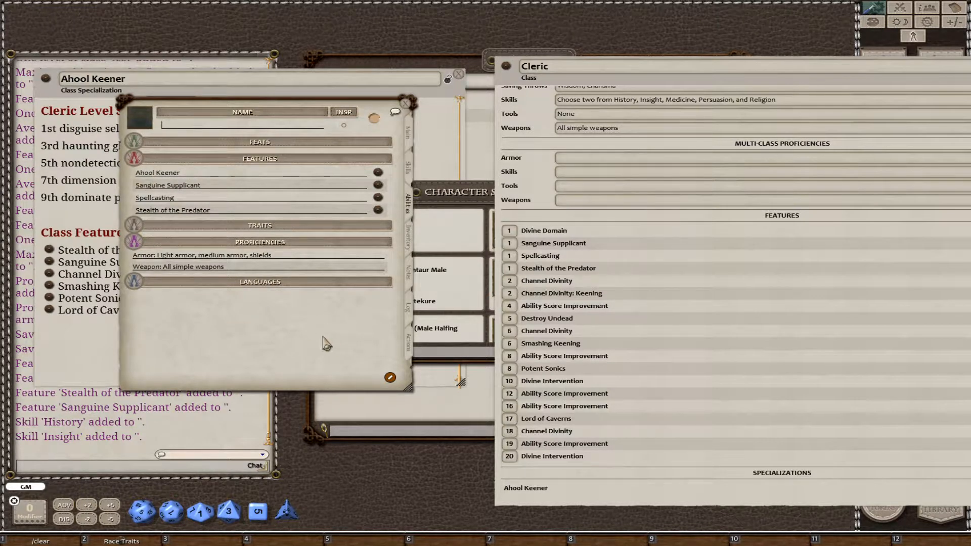
Add three more Cleric levels to the character to reach Cleric 4, and view its updated features.
click(410, 133)
drag(505, 69, 268, 159)
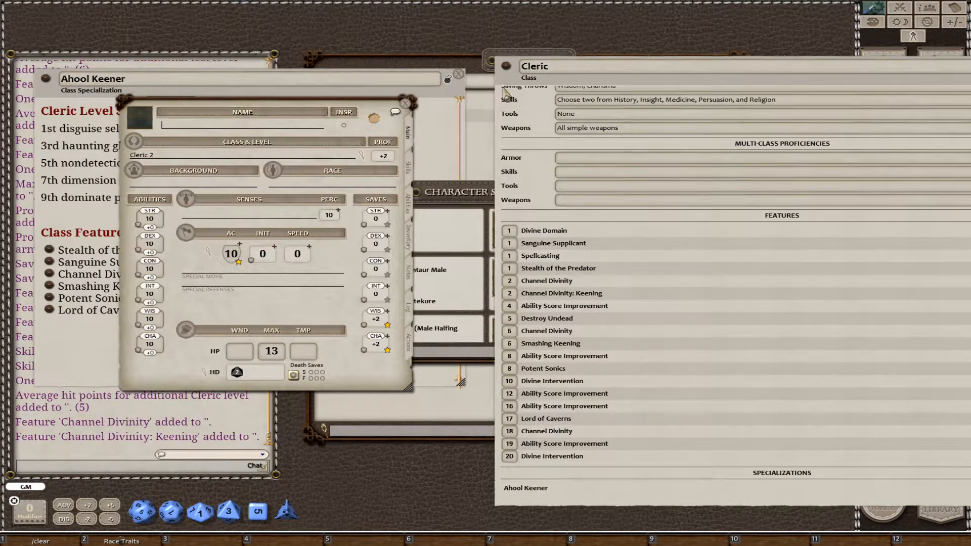
drag(505, 73, 270, 167)
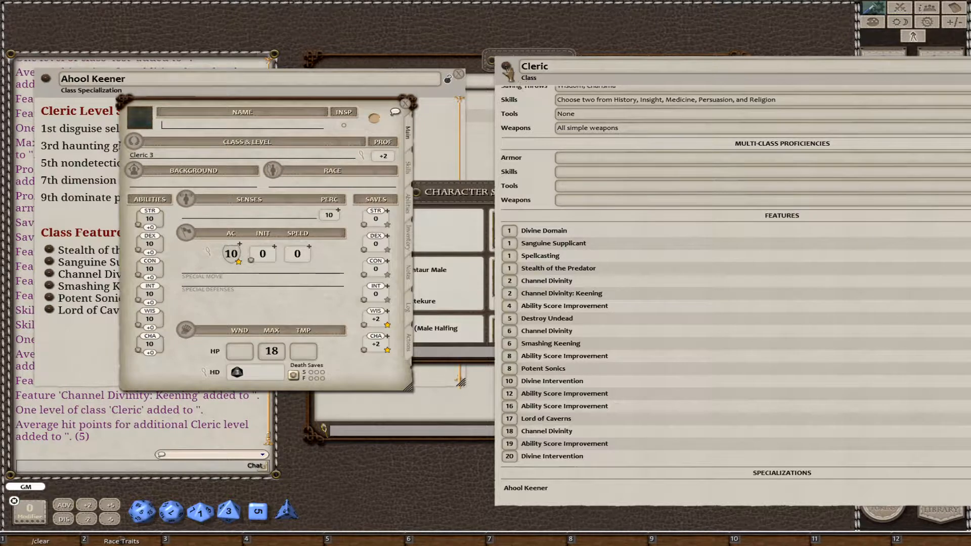
drag(506, 69, 225, 159)
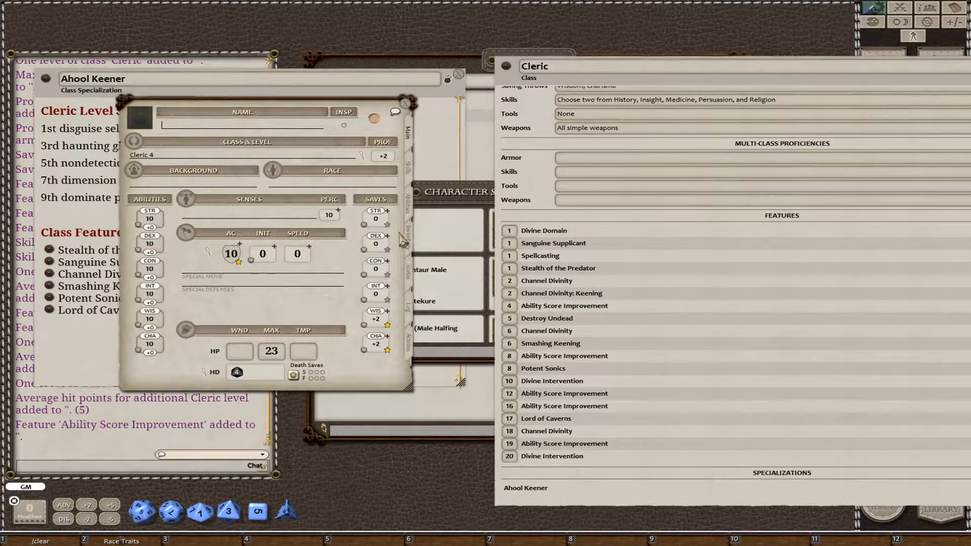
click(408, 203)
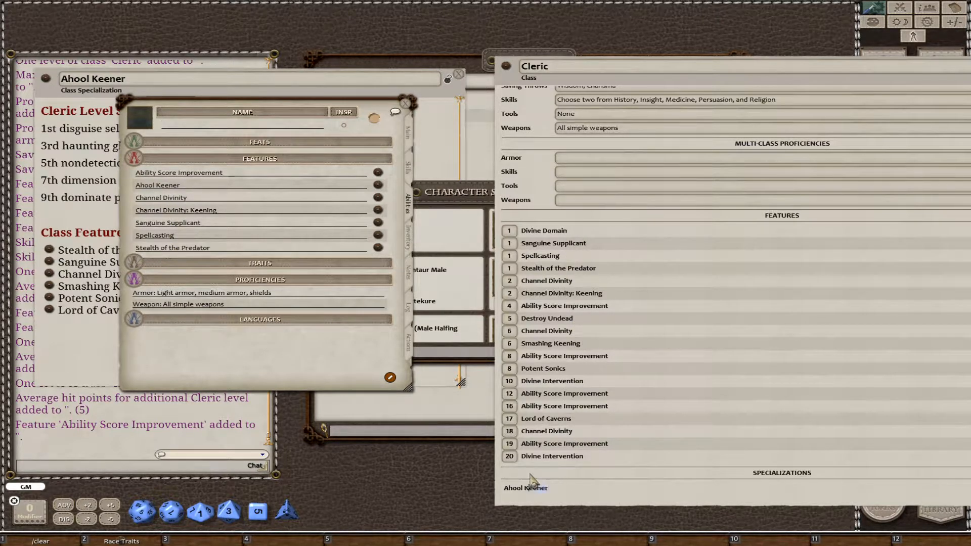
Move the Cleric class window fully into view and lock the class against editing.
drag(533, 480, 386, 456)
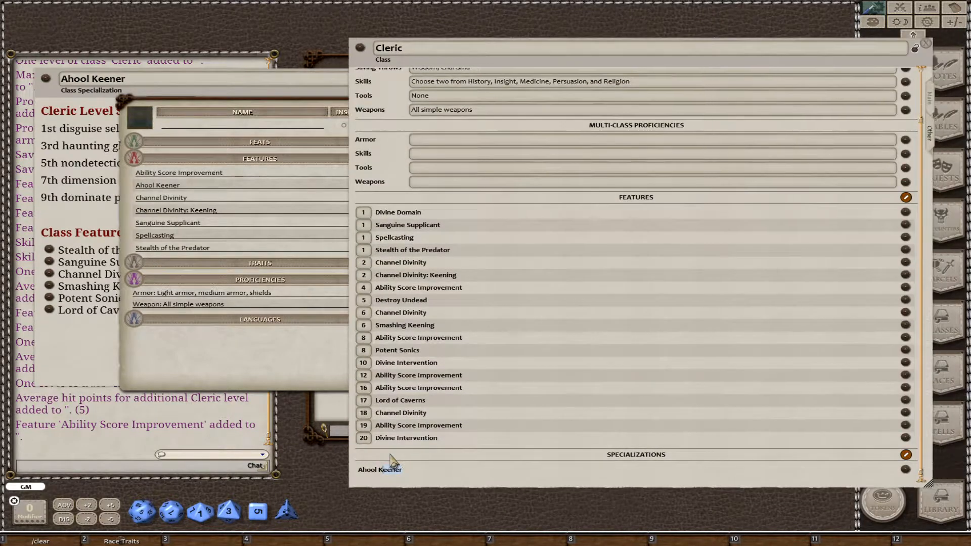
click(914, 42)
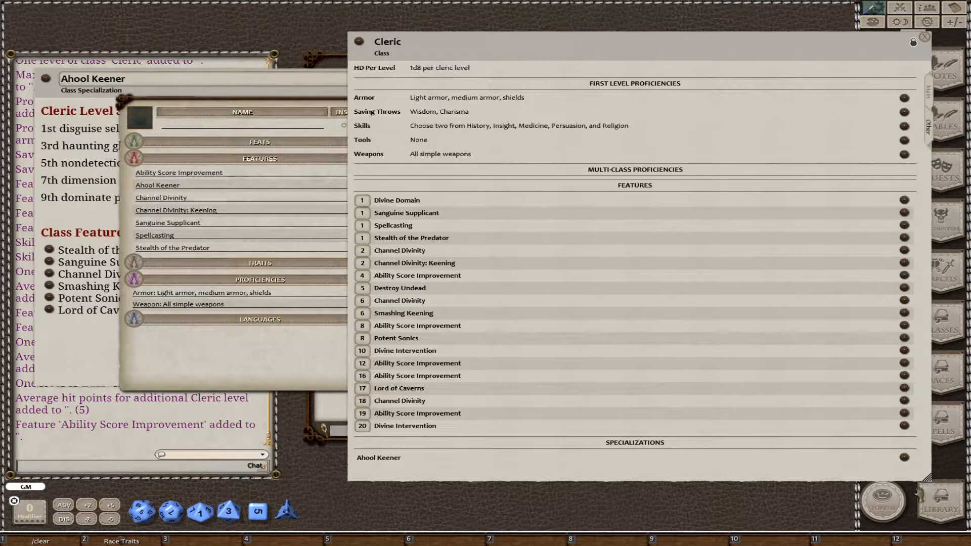
Narrow the Cleric class window and unlock it for editing, and close the test character's sheet.
drag(927, 476, 814, 488)
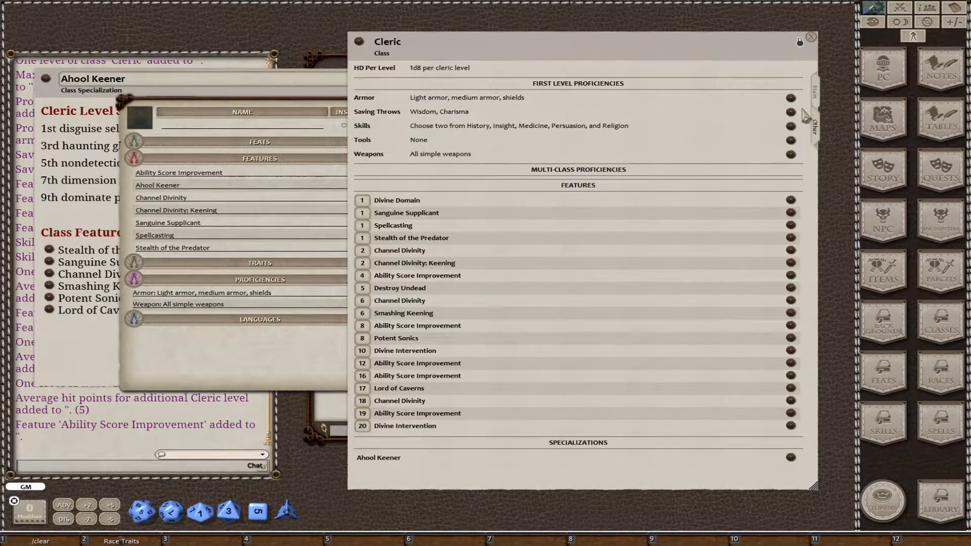
click(800, 42)
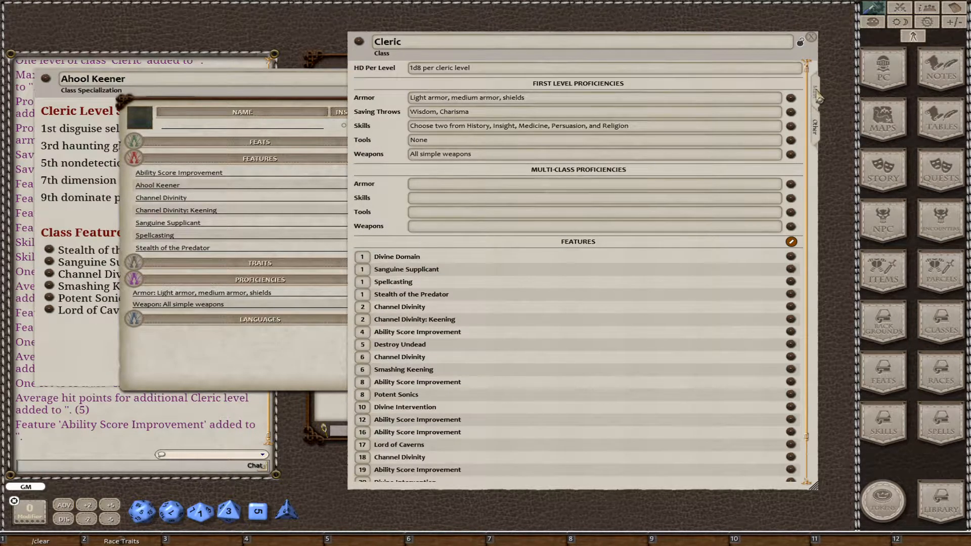
click(258, 367)
click(405, 104)
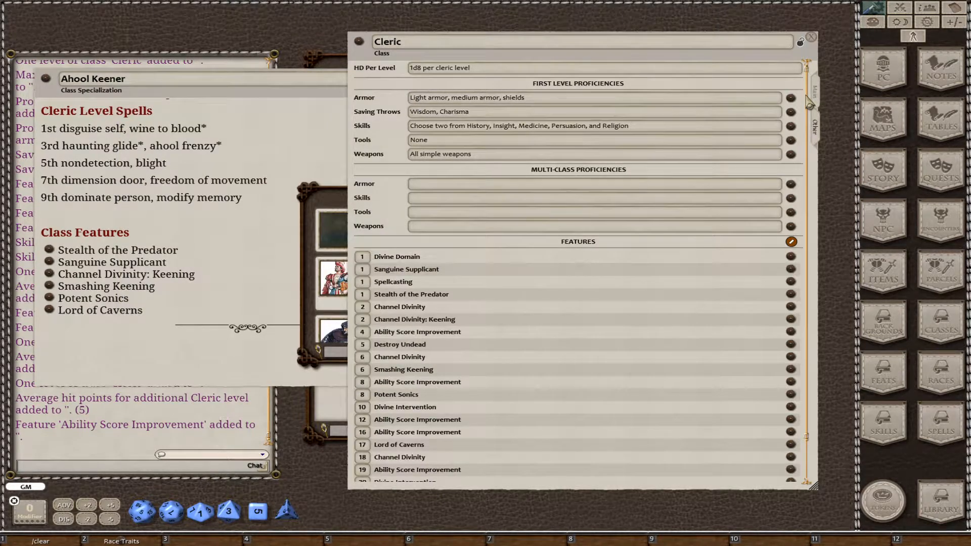
Replace the Life Domain link under Divine Domains in the Cleric description with a link to the Ahool Keener specialization.
click(815, 96)
scroll(618, 283, down, 10)
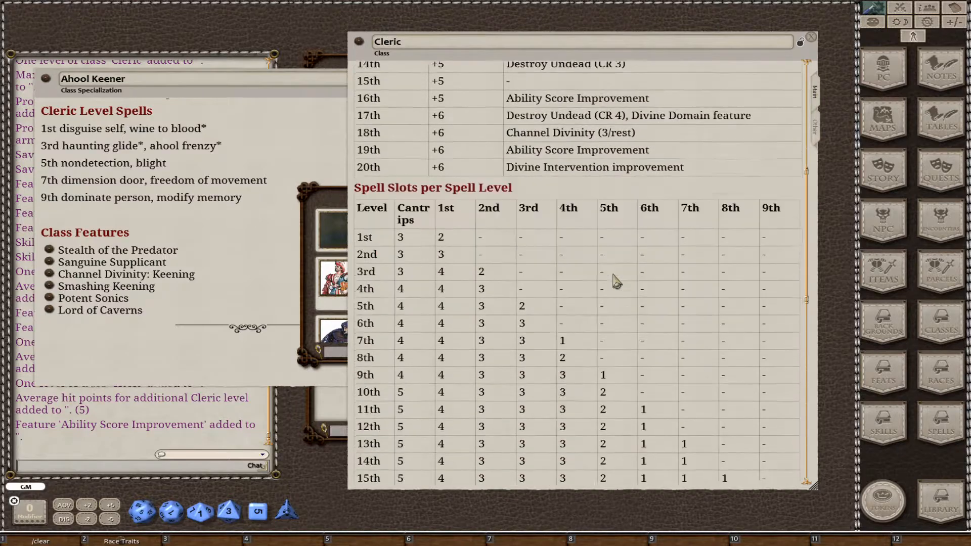
scroll(618, 283, down, 8)
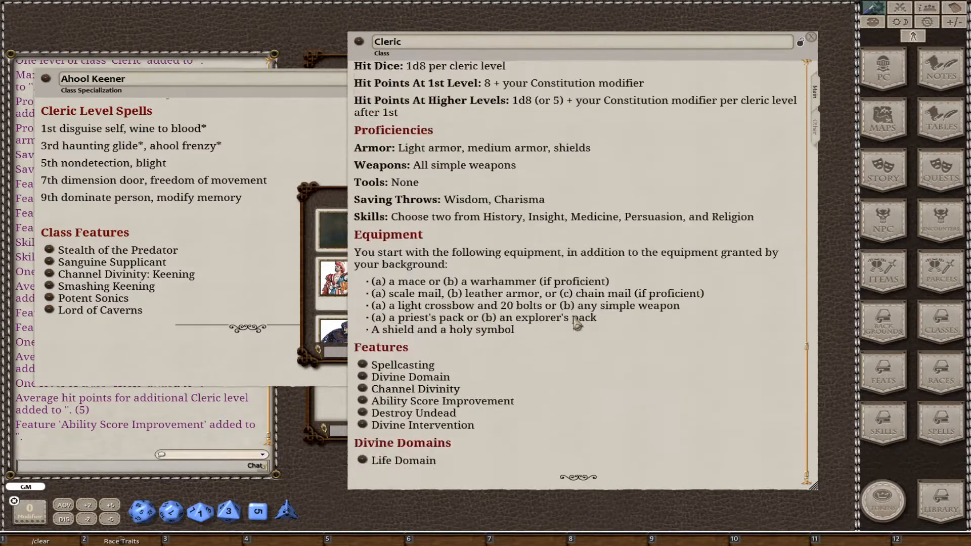
click(375, 462)
key(BackSpace)
drag(463, 470, 344, 462)
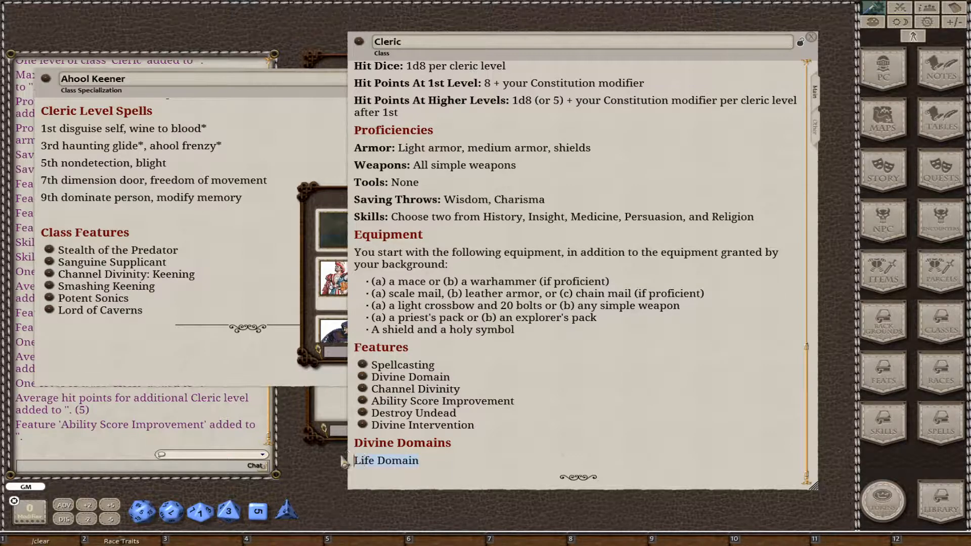
key(BackSpace)
drag(45, 79, 360, 475)
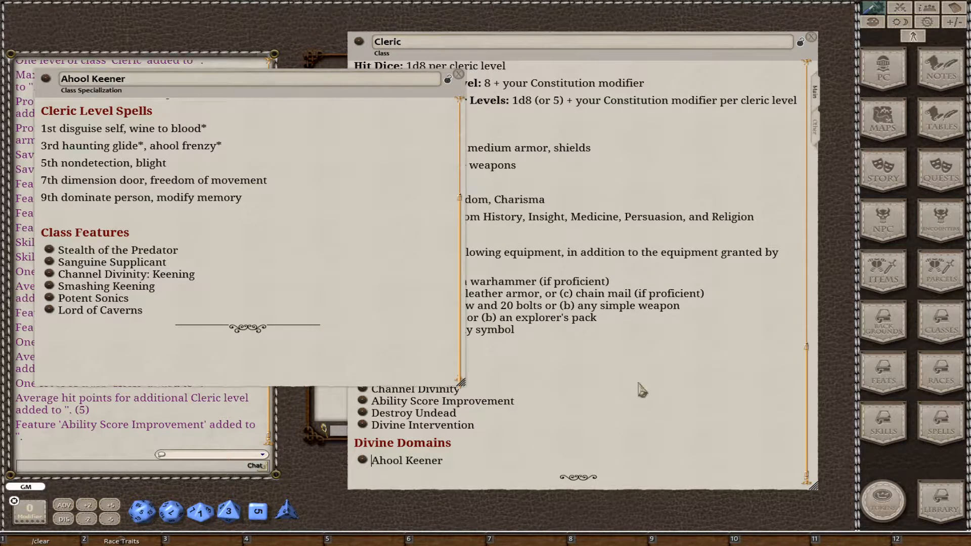
Lock and close the Cleric class and the Ahool Keener specialization, and close the character selection list.
click(649, 276)
click(799, 43)
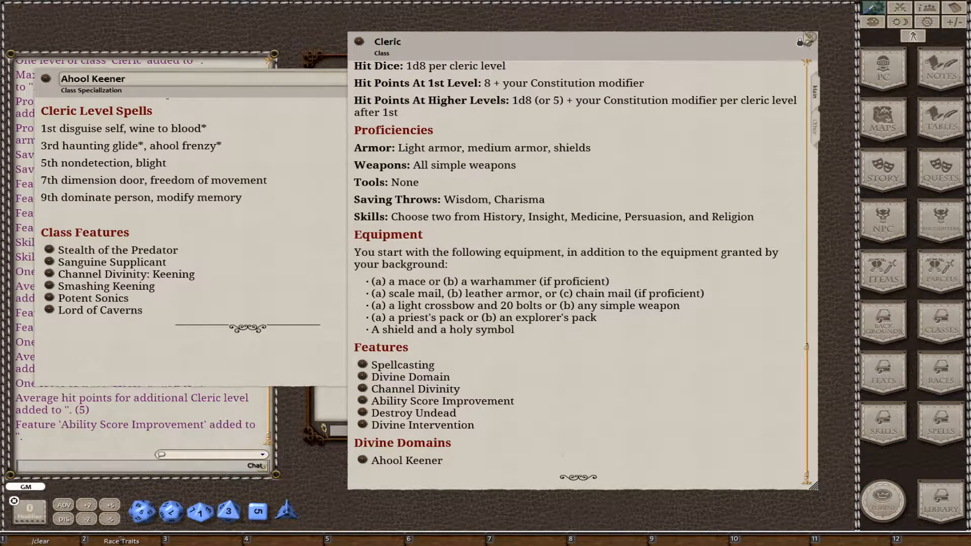
click(810, 41)
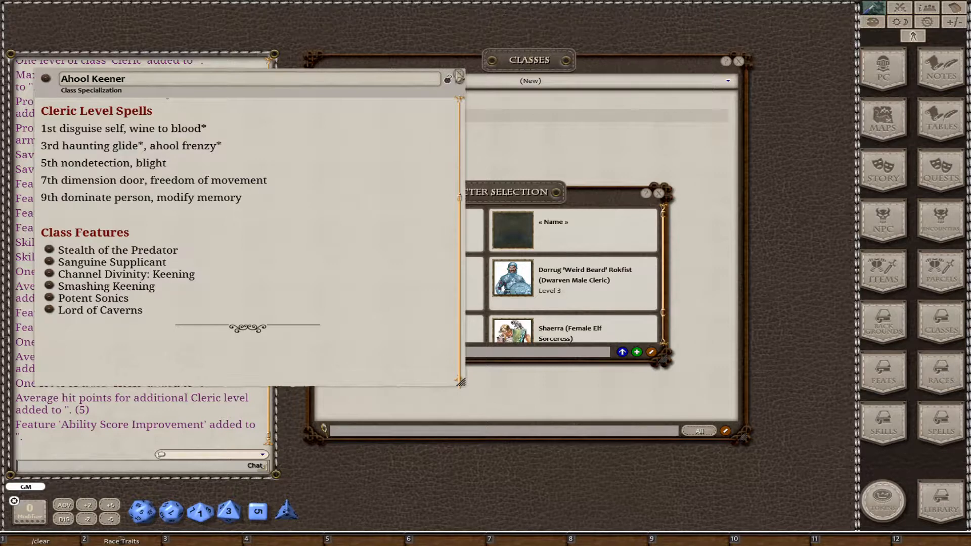
click(448, 80)
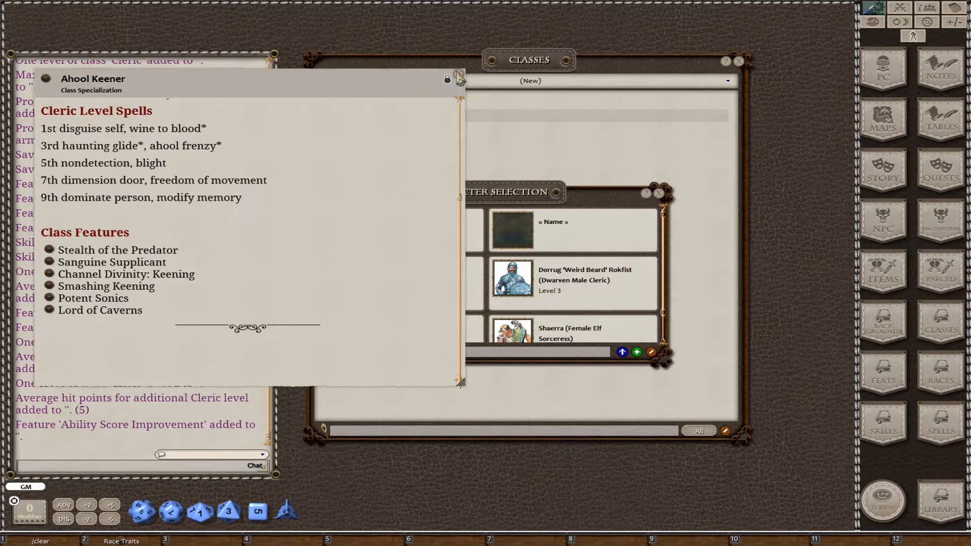
click(460, 78)
click(659, 194)
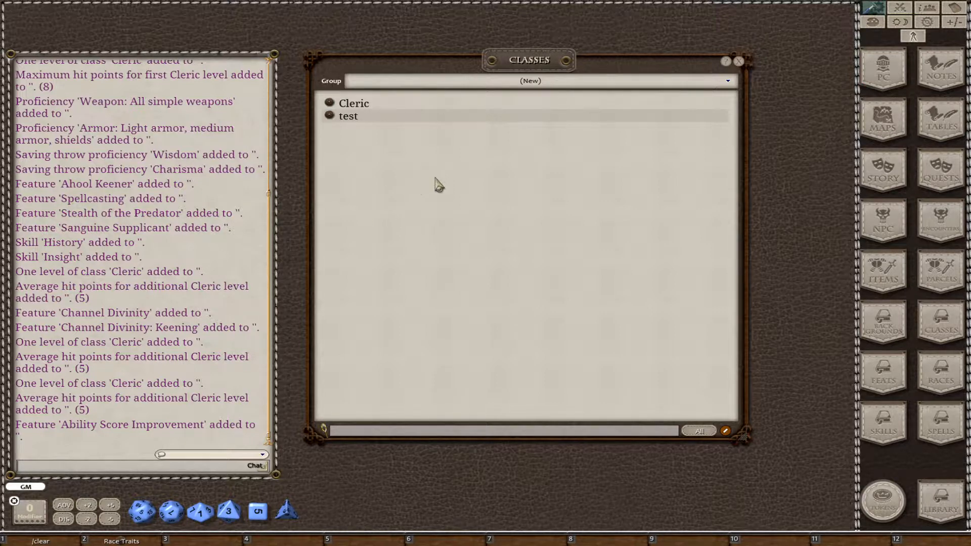
Create a new class named Gemcaster, paste the copied class description into it, and enlarge its window.
right_click(375, 149)
click(378, 197)
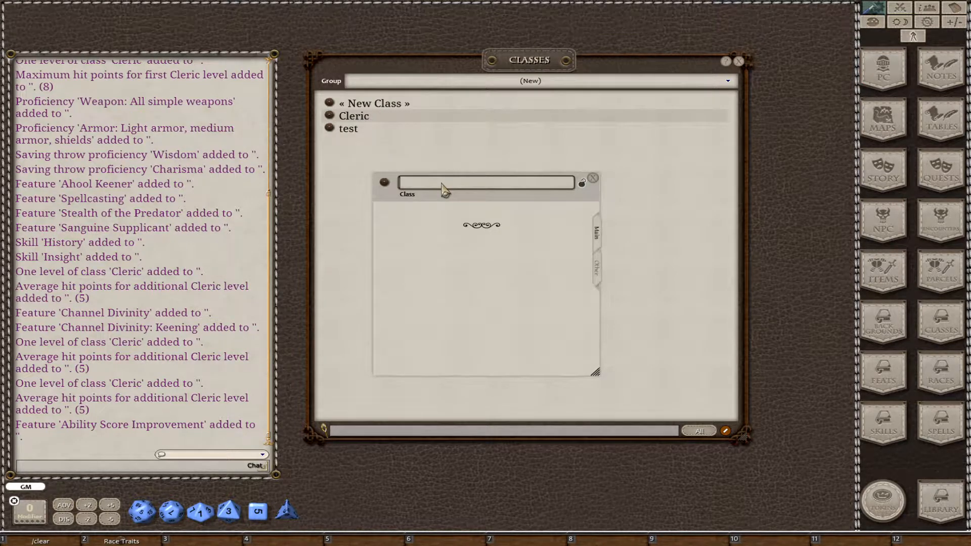
text(Gemcaster)
key(Tab)
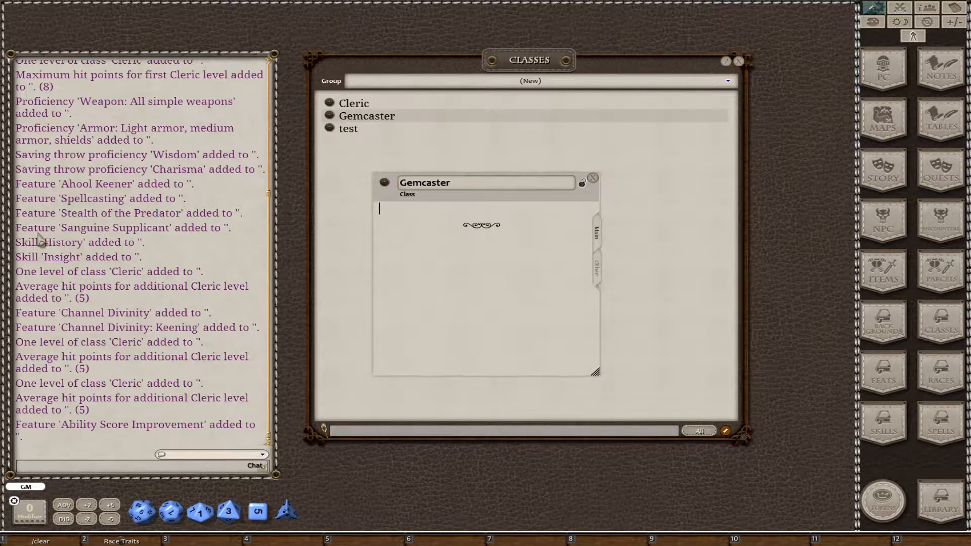
key(ctrl+v)
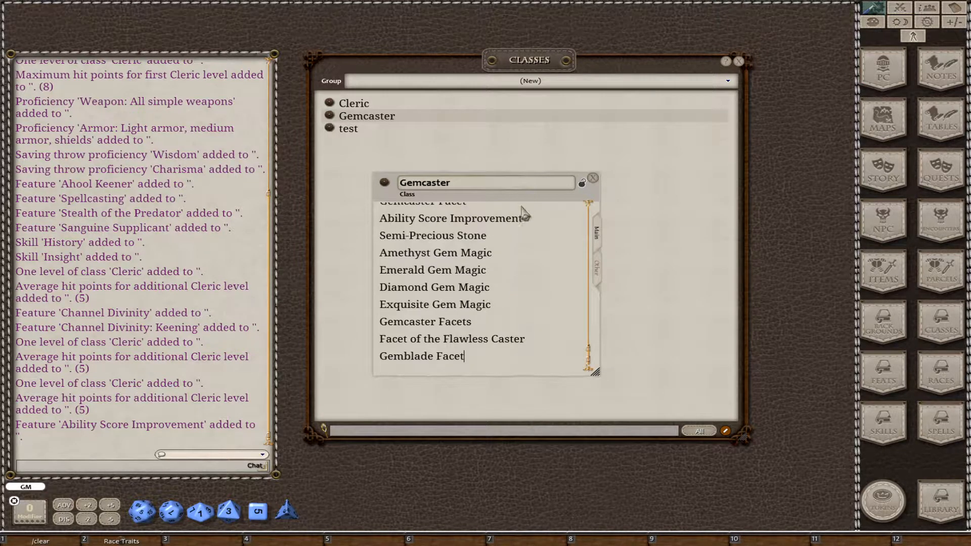
drag(519, 192, 391, 28)
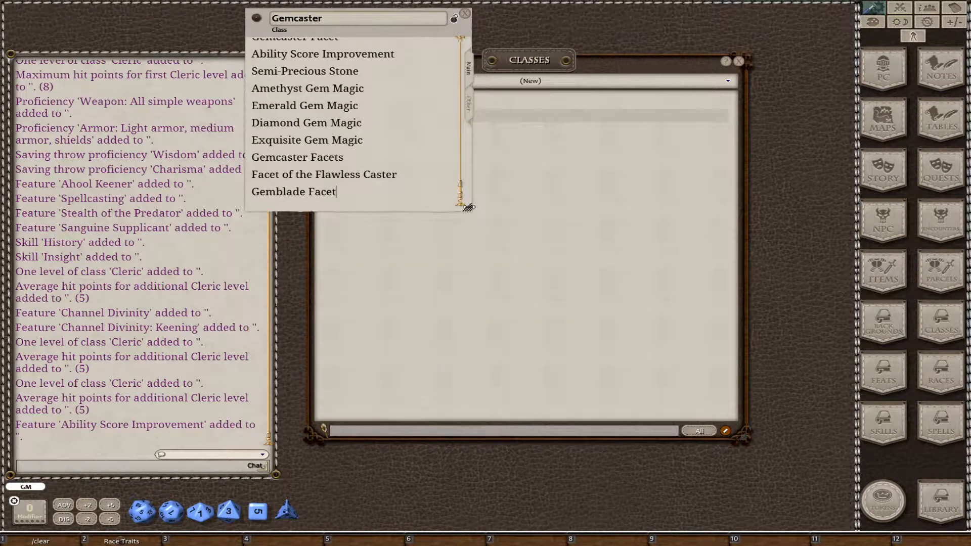
drag(469, 208, 667, 405)
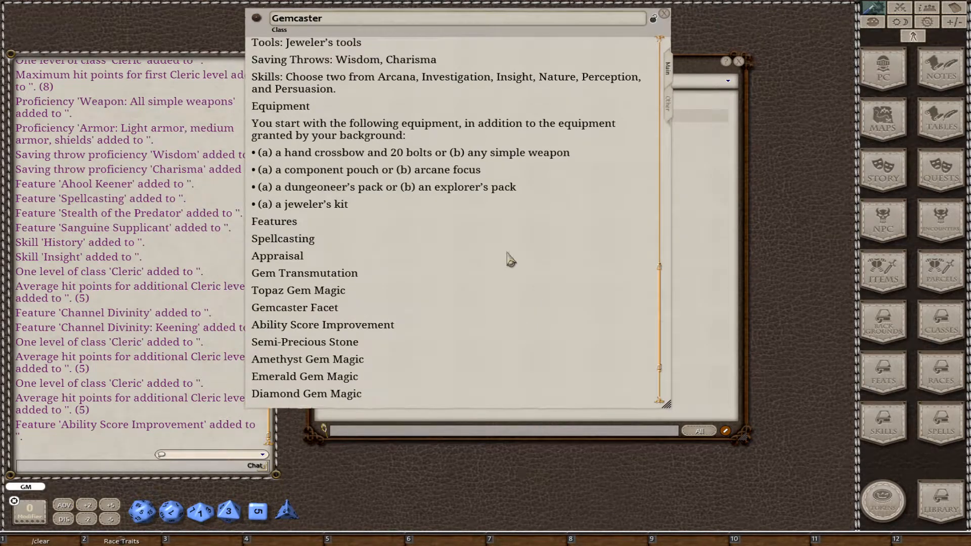
Set Gemcaster's HD per level to "1d6 per gemcaster level" and its first-level armor proficiency to None.
click(667, 116)
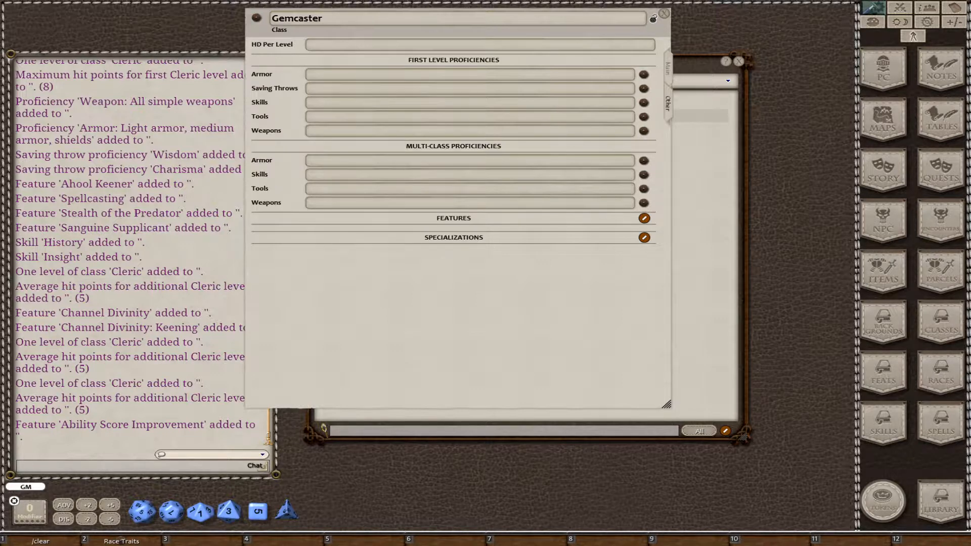
click(337, 48)
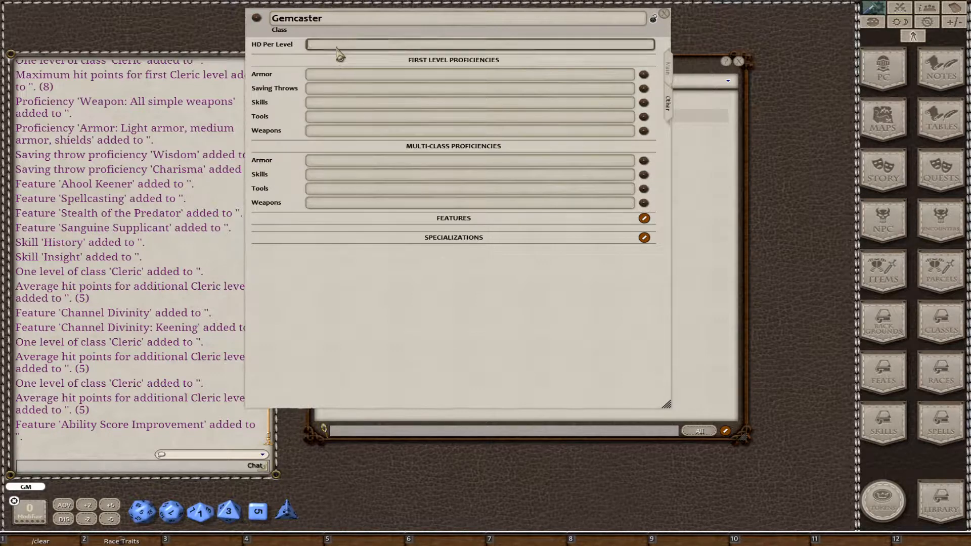
text(1d6 per gemcaster level)
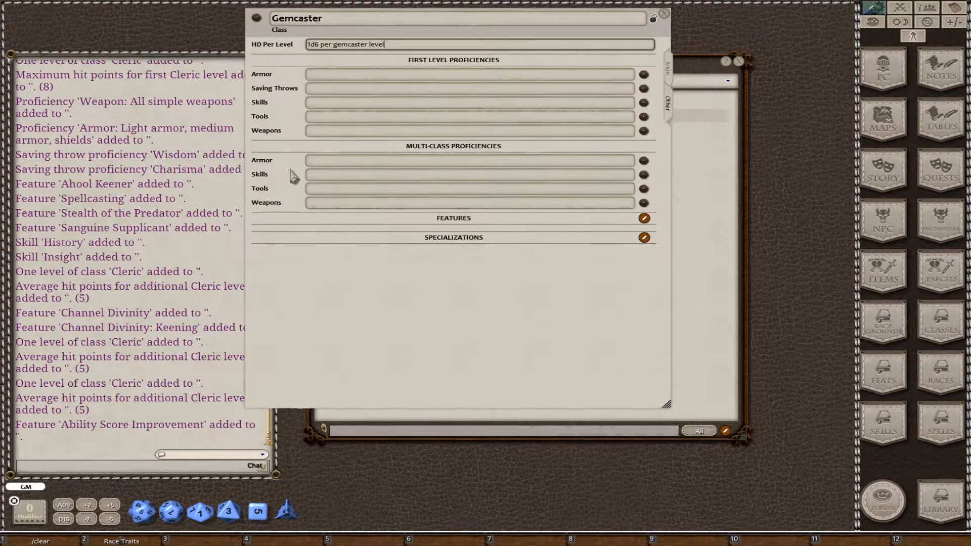
click(457, 76)
text(None)
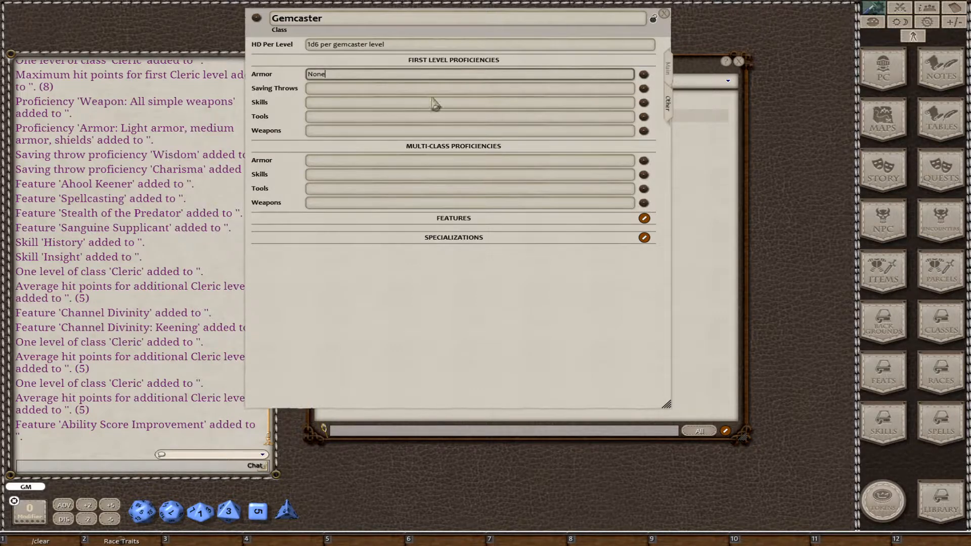
Set the first-level saving throws to "Wisdom, Charisma" and skills to "Choose two from Arcana, Investigation, Insight, Nature, Perception, and Persuasion.".
click(375, 94)
text(Wisdom, Charisma)
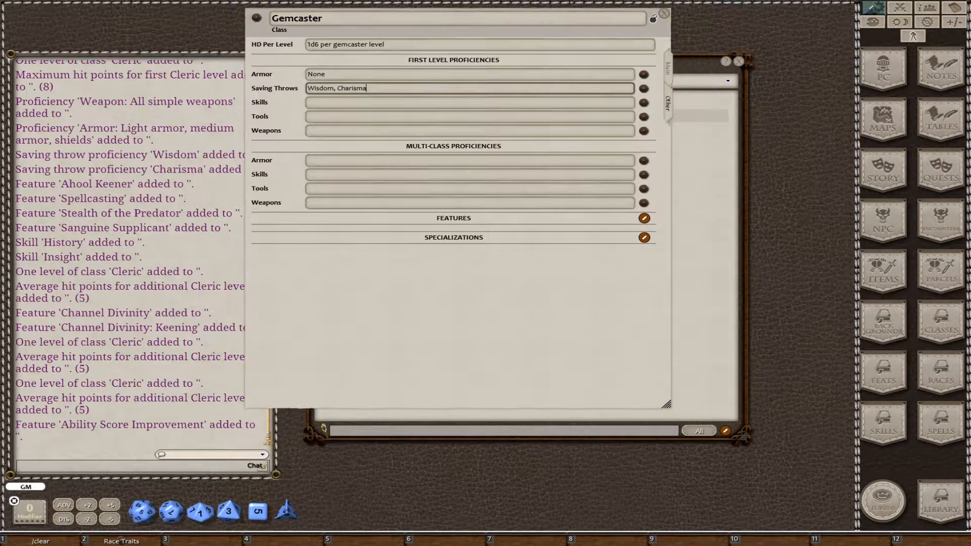
click(362, 103)
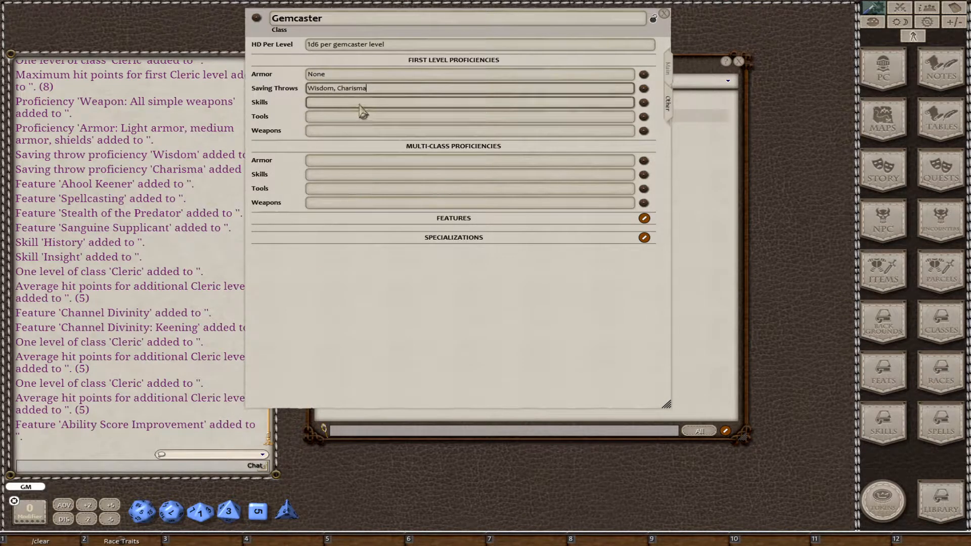
text(Choose two from Arcana, Investigation, Insight, Nature, Perception, and Persuasion)
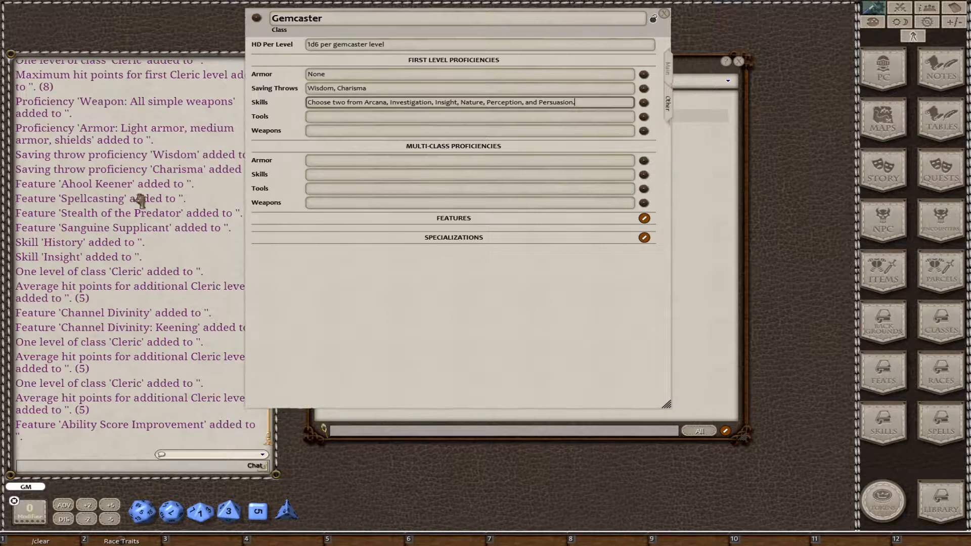
Set the first-level tools to "Jeweler's tools" and the weapons to "Daggers, darts, light hammer, quarterstaffs, hand crossbows".
click(360, 118)
text(Jeweler’s tools)
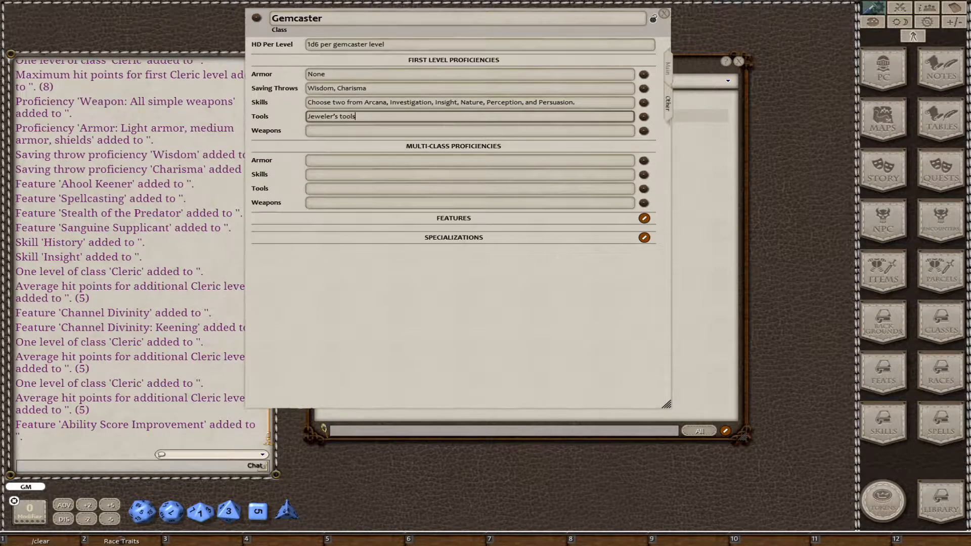
click(372, 133)
text(Daggers, darts, light hammer, quarterstaffs, hand crossbows)
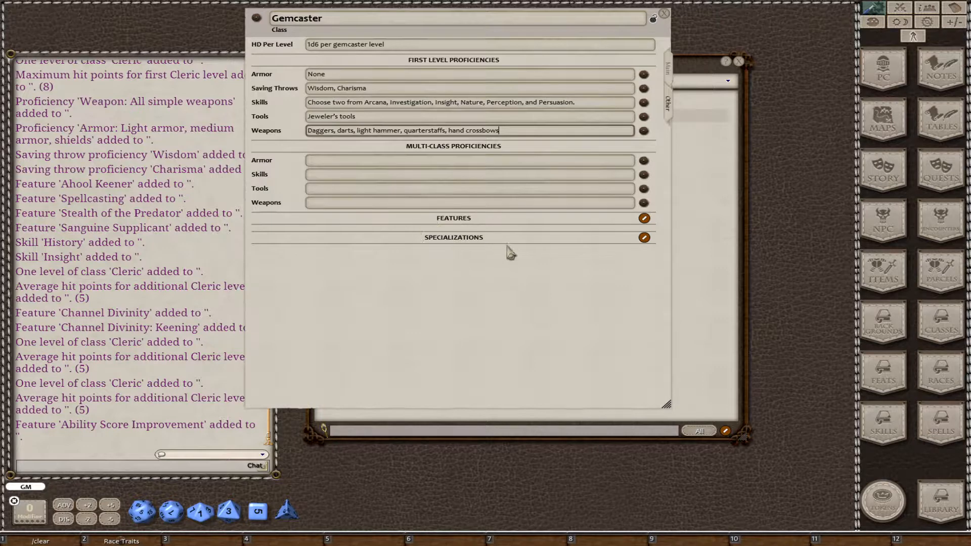
Add a class specialization named "Facet of the Flawless Caster" to Gemcaster, removing the surplus blank entry.
click(644, 238)
click(630, 238)
click(630, 237)
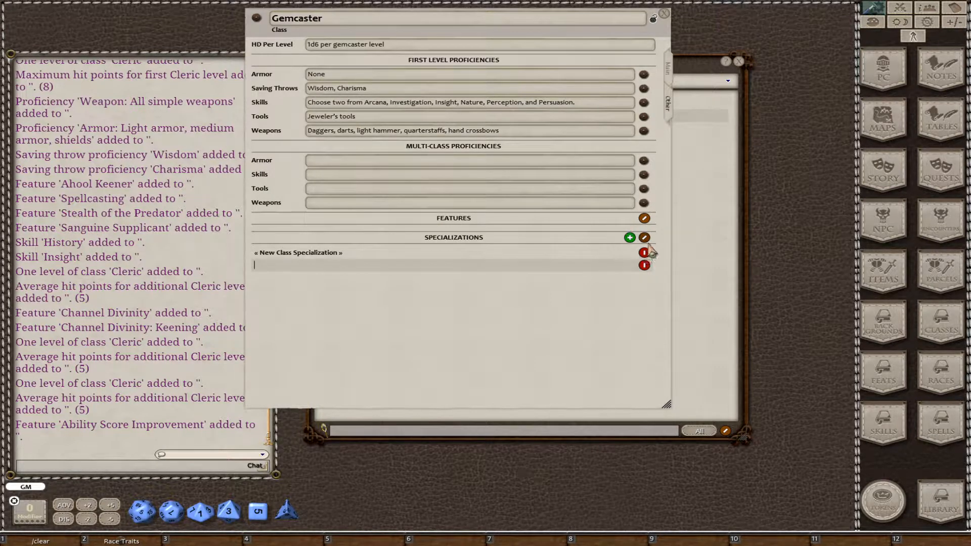
click(646, 254)
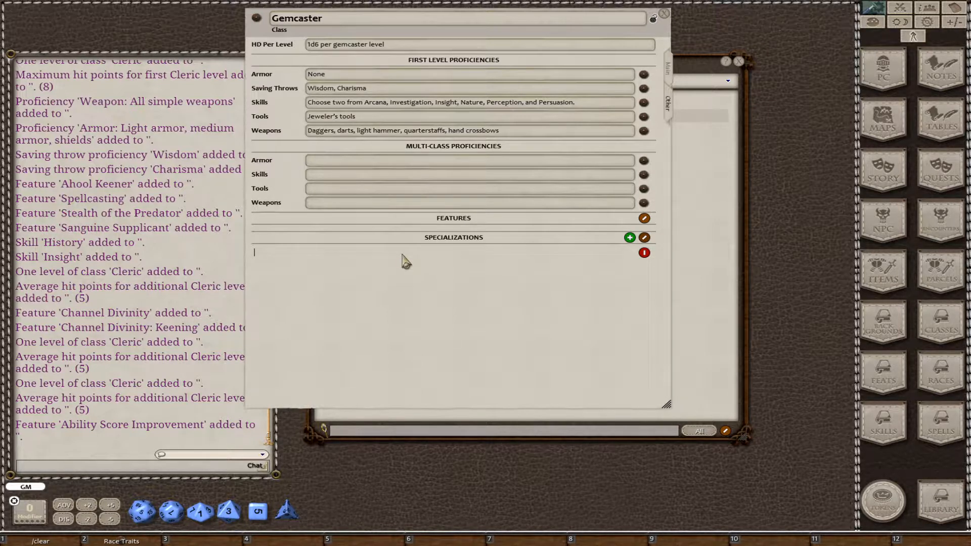
text(facet of the Flawless Caster)
key(Delete)
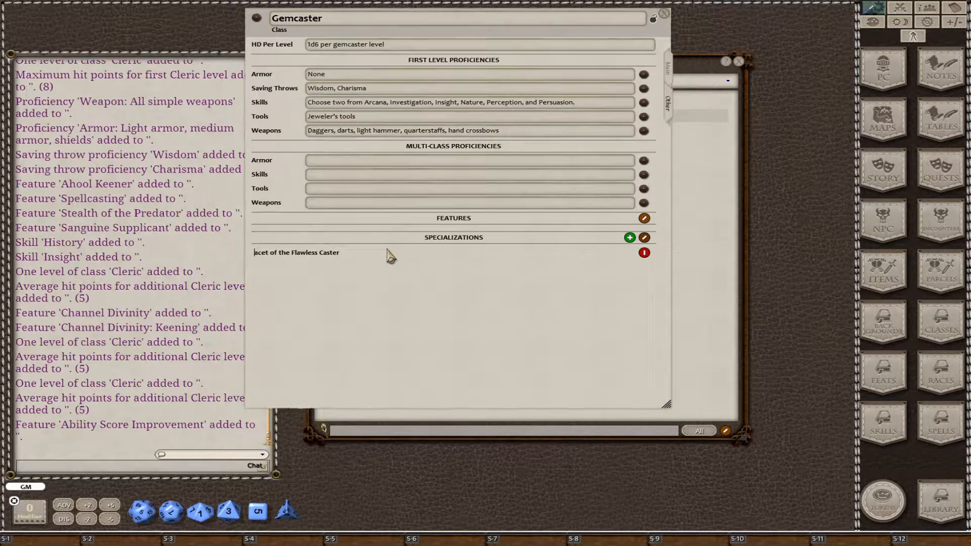
text(F)
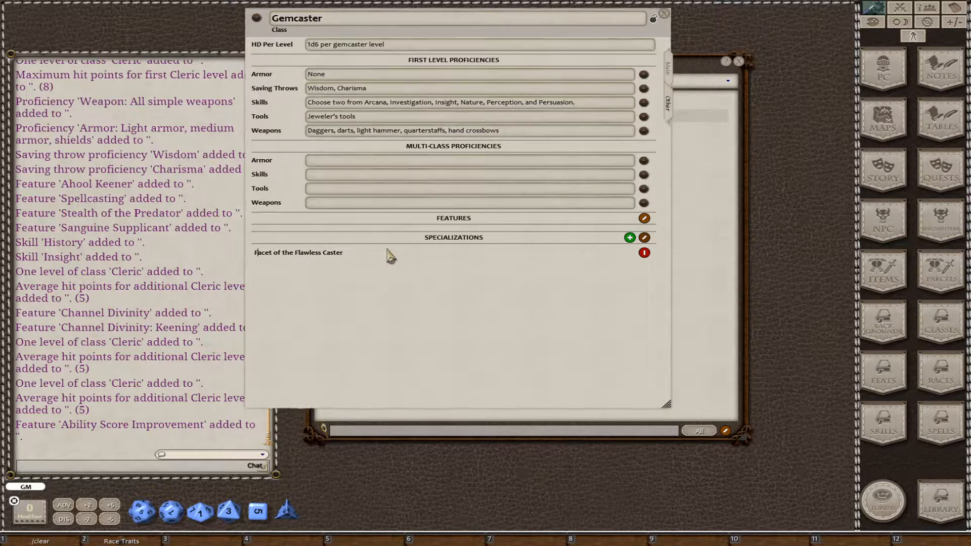
Add a second Gemcaster specialization, name it "Gemblade Facet" in its own record, and close the record.
click(630, 237)
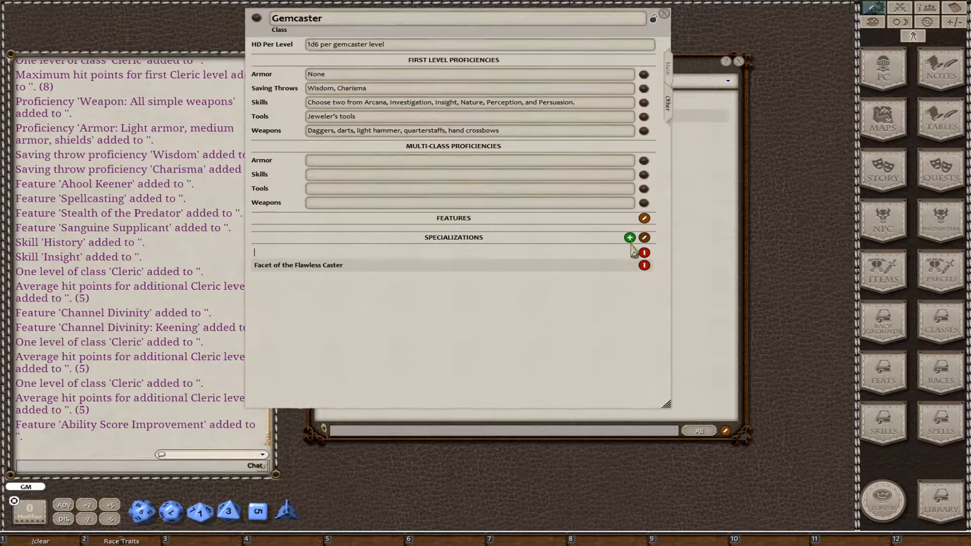
click(645, 238)
click(644, 253)
click(473, 235)
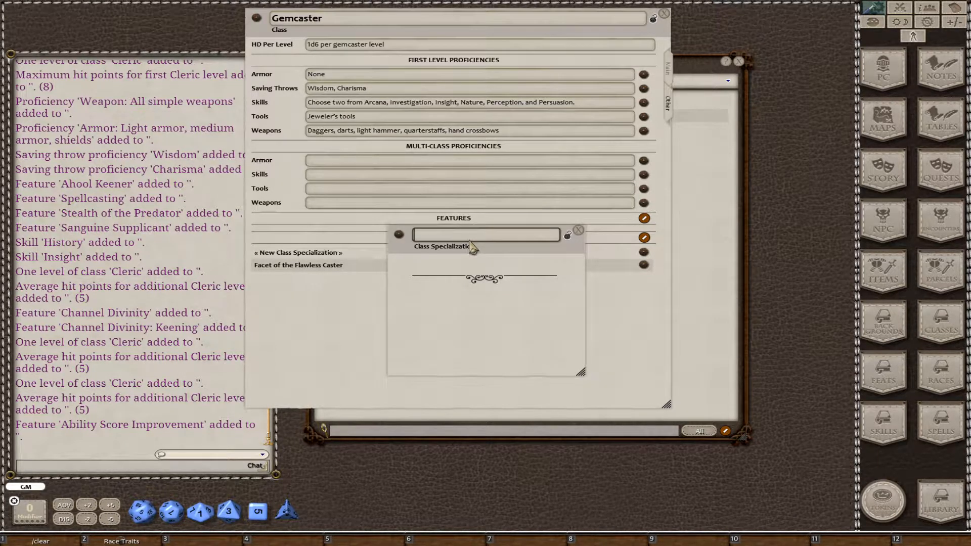
text(Gemblade Facet)
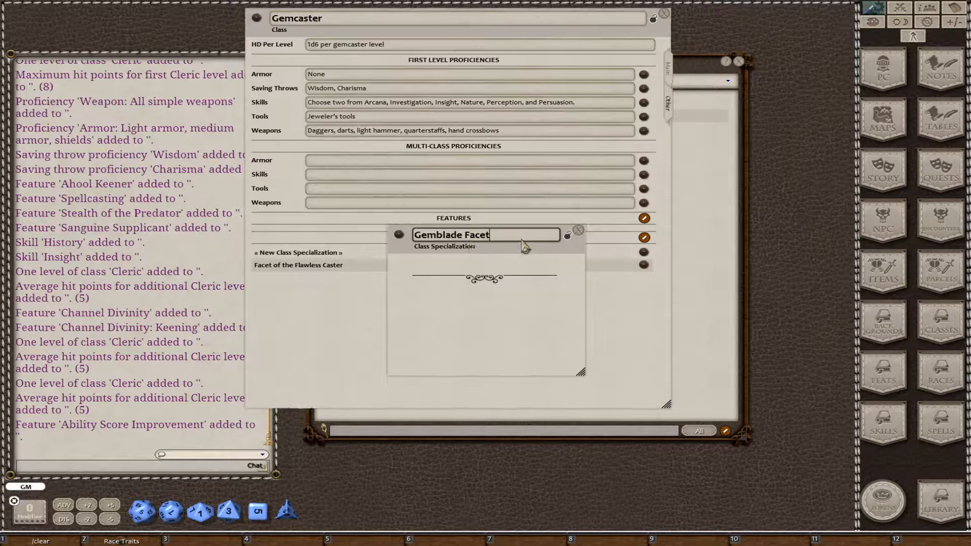
click(579, 230)
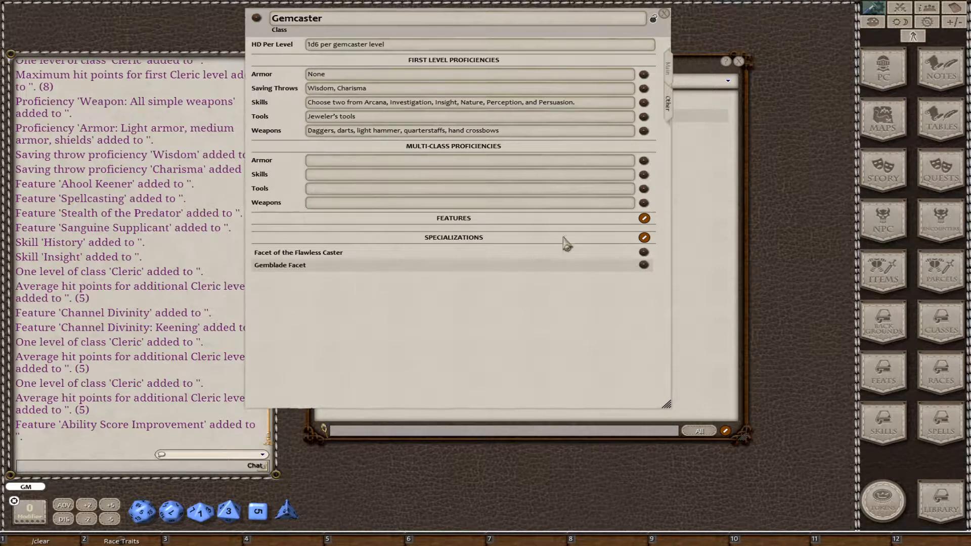
Switch to the Underworld Races & Classes PDF in Acrobat, examine the Gemcaster level table on page 144 for class features, and return to the class record.
click(464, 204)
key(alt+Tab)
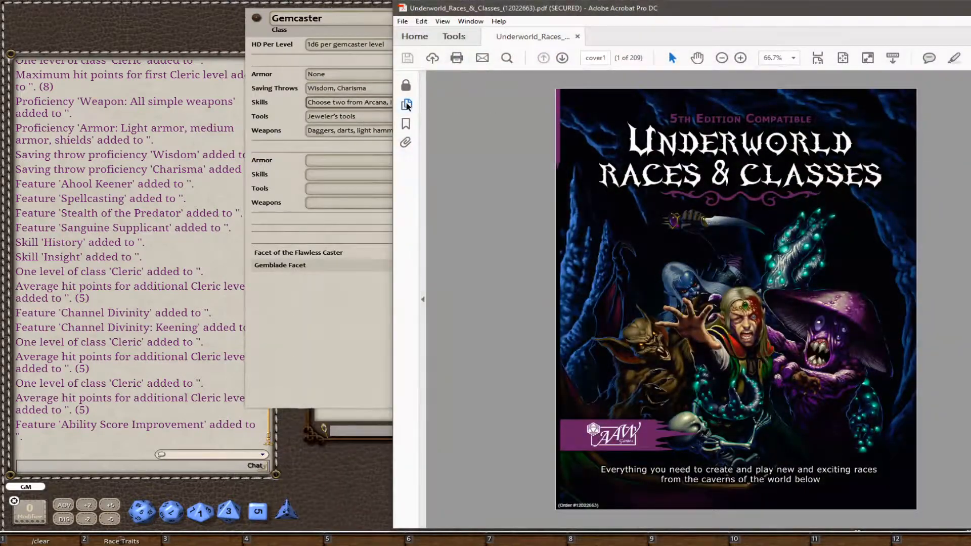
click(406, 105)
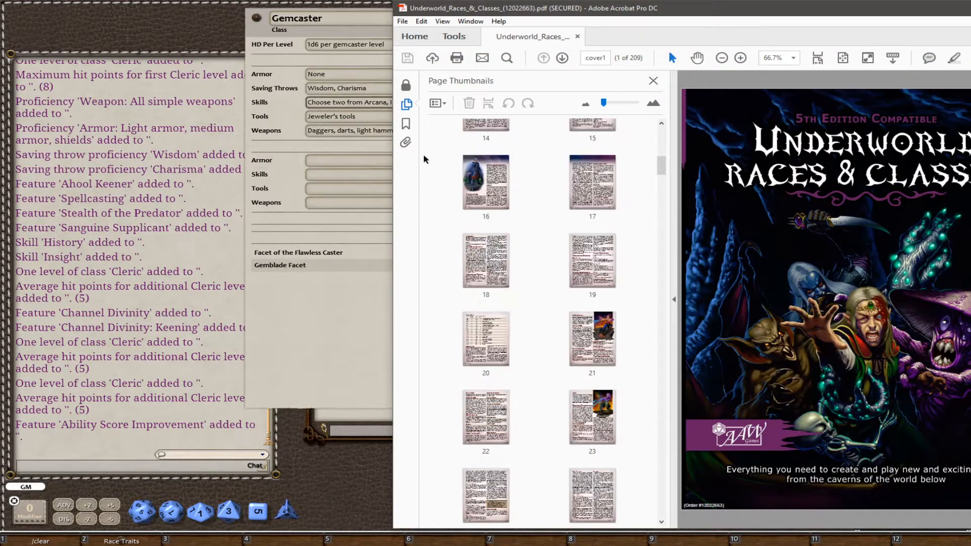
click(406, 106)
click(406, 124)
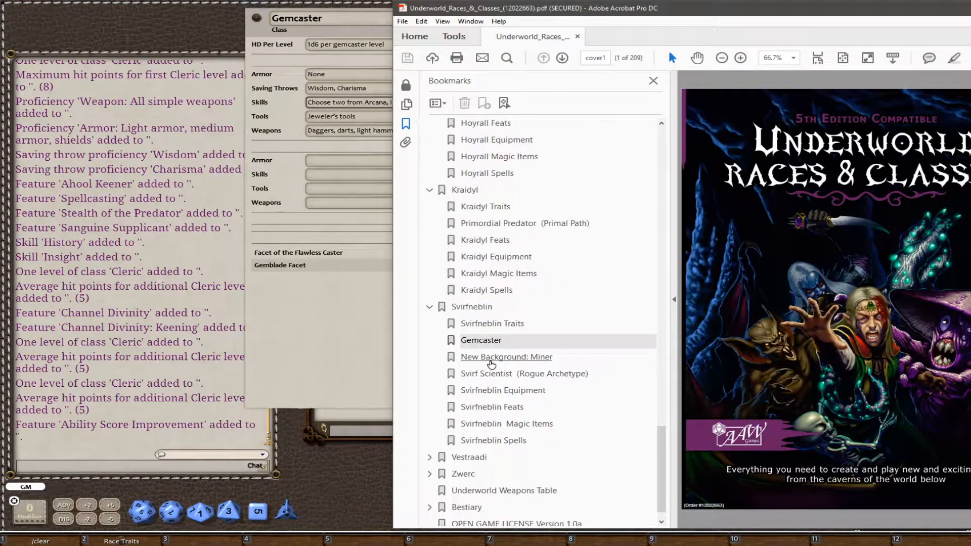
click(492, 340)
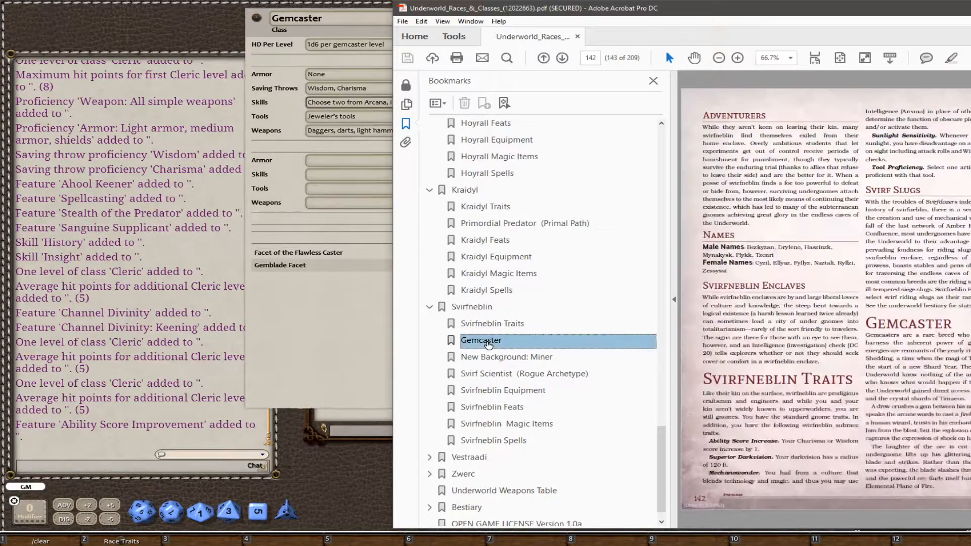
click(408, 105)
click(408, 106)
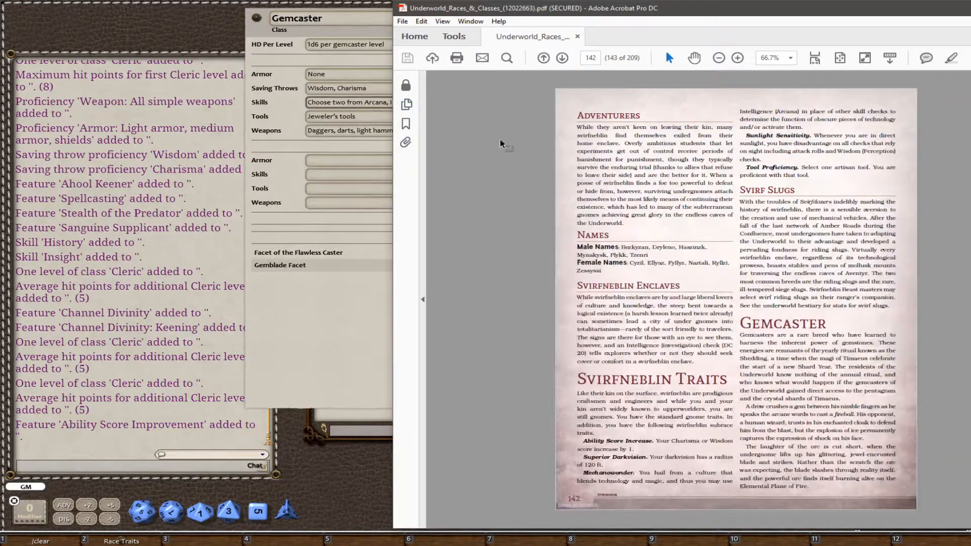
scroll(695, 210, down, 2)
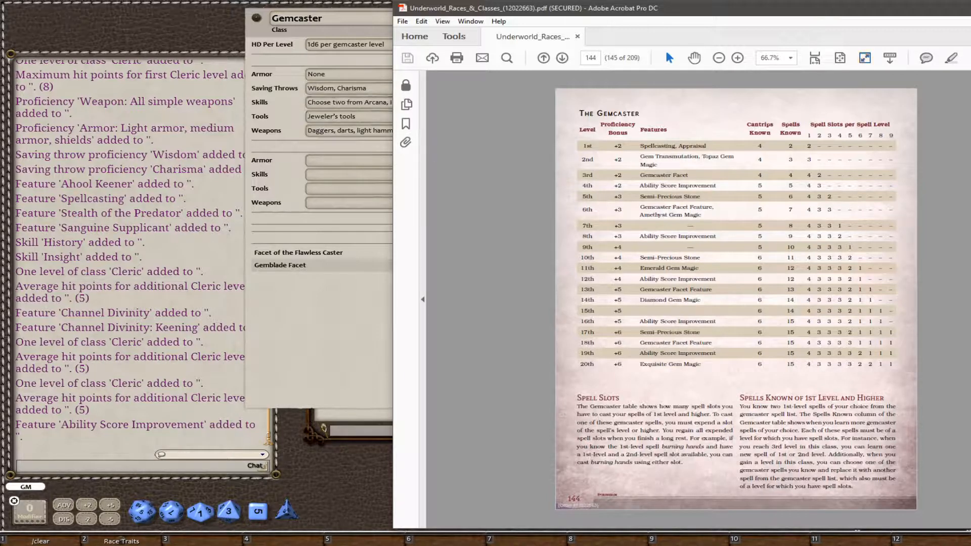
key(super+Down)
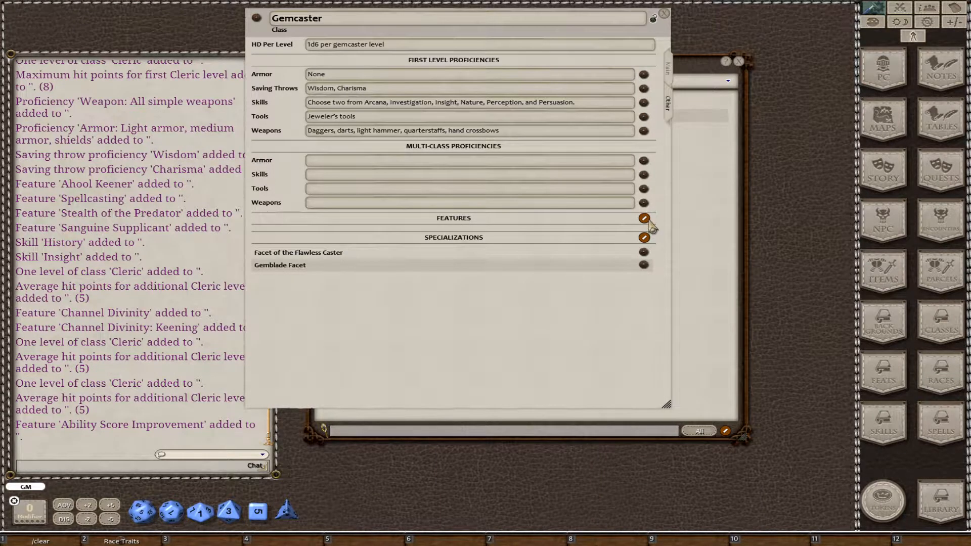
Add a class feature named "Spellcasting" at level 1 to the Gemcaster class.
mouse_move(632, 228)
click(630, 219)
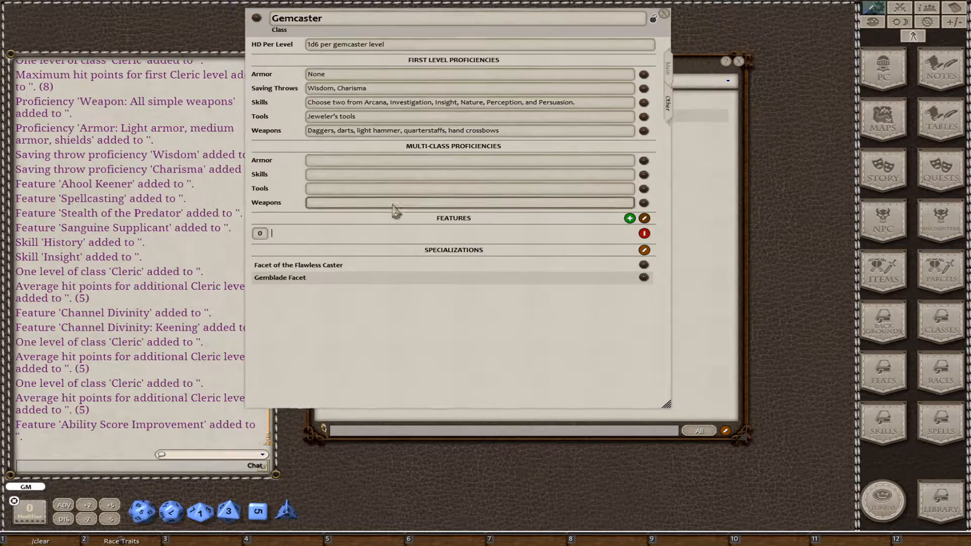
text(Spellc)
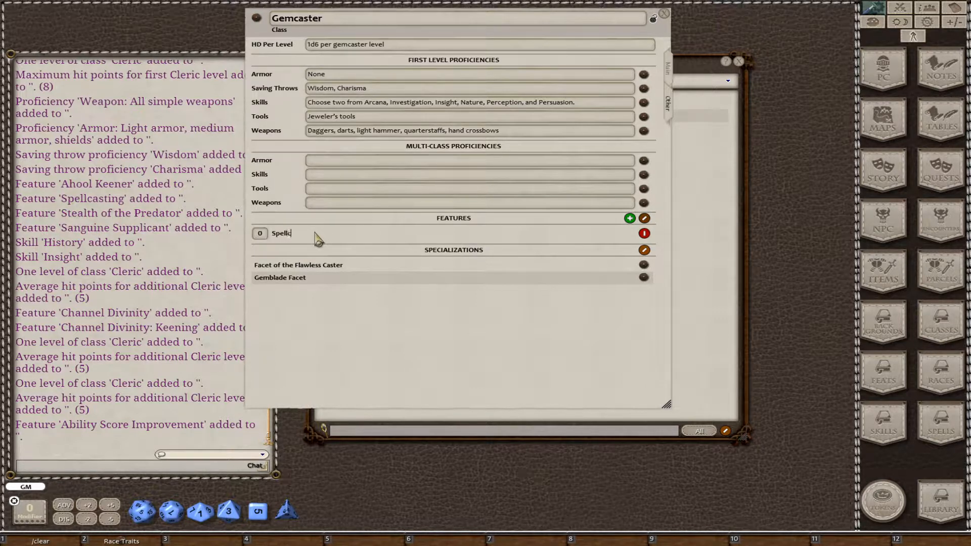
text(asting)
click(342, 195)
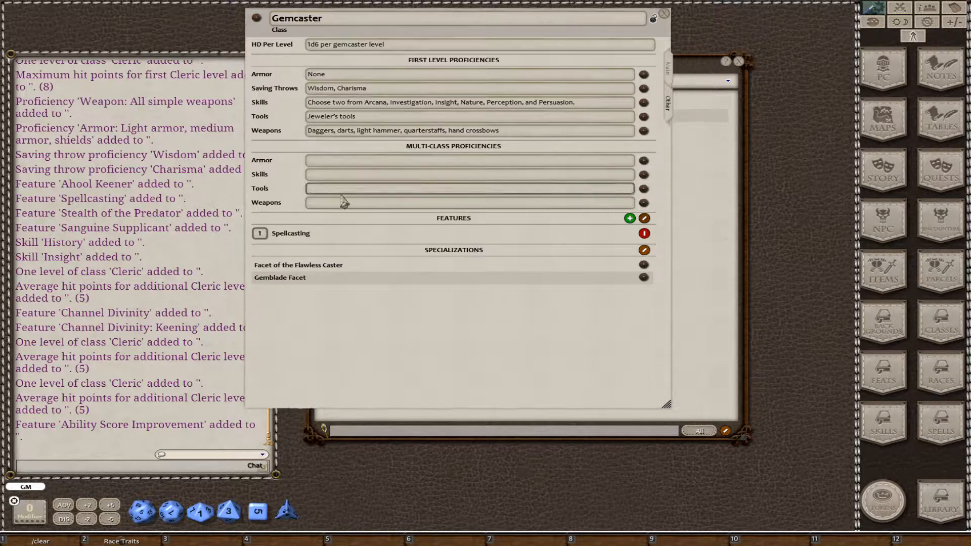
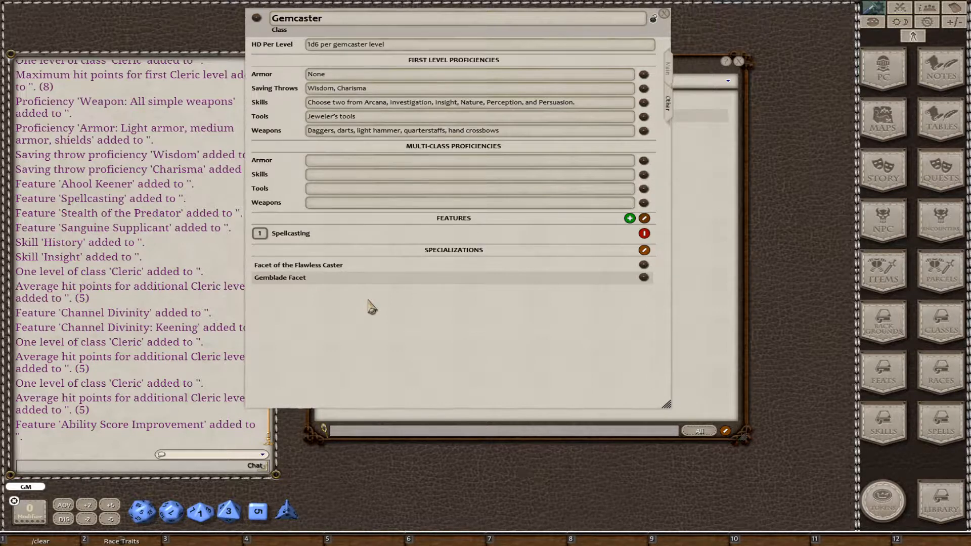
Add a class feature named "Appraisal" at level 1 to the Gemcaster class.
click(630, 218)
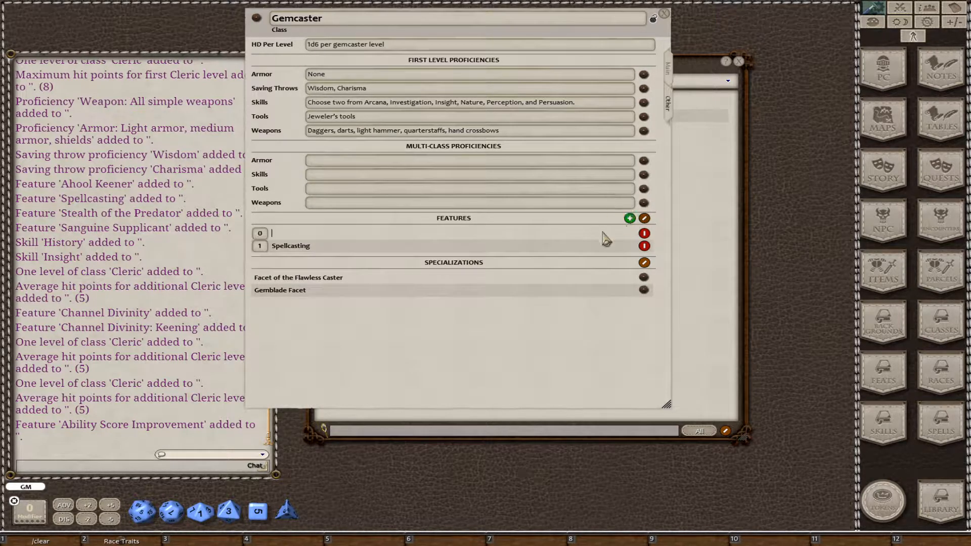
text(Appraisal)
click(258, 232)
text(1)
Add a class feature named "Gem Transmutation" at level 2 to the Gemcaster class.
click(630, 218)
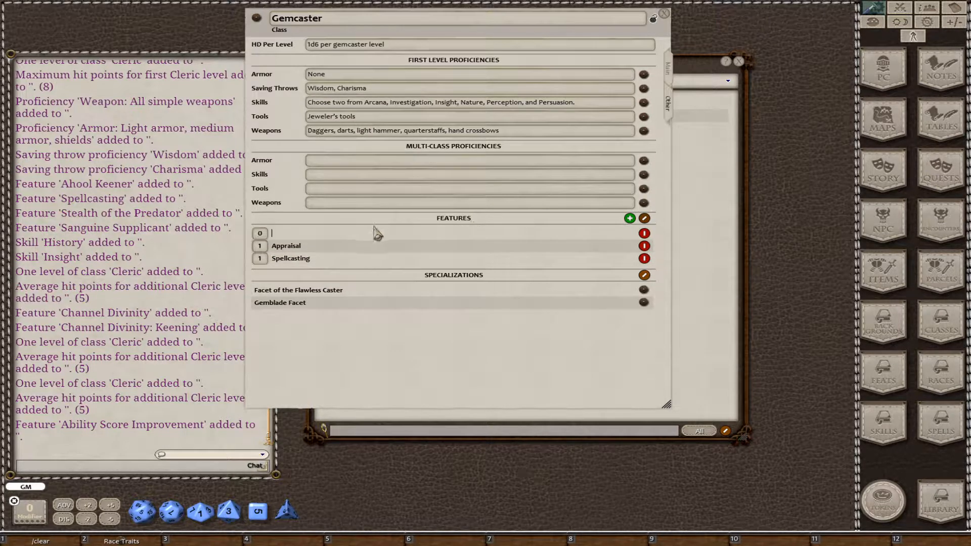
text(Gem Transmutation)
click(259, 234)
text(2)
Add a class feature named "Topaz Gem Magic" at level 2 to the Gemcaster class.
click(630, 218)
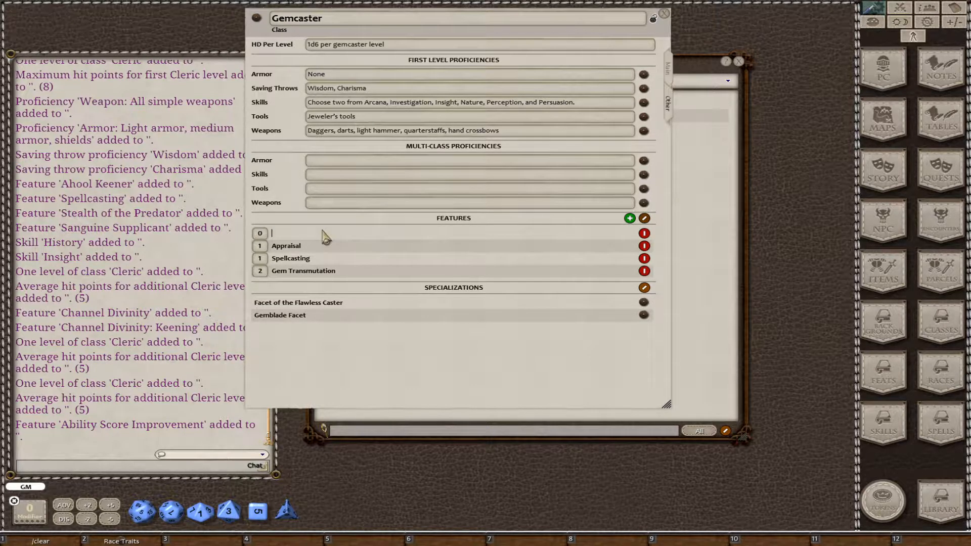
text(Topaz Gem Magic)
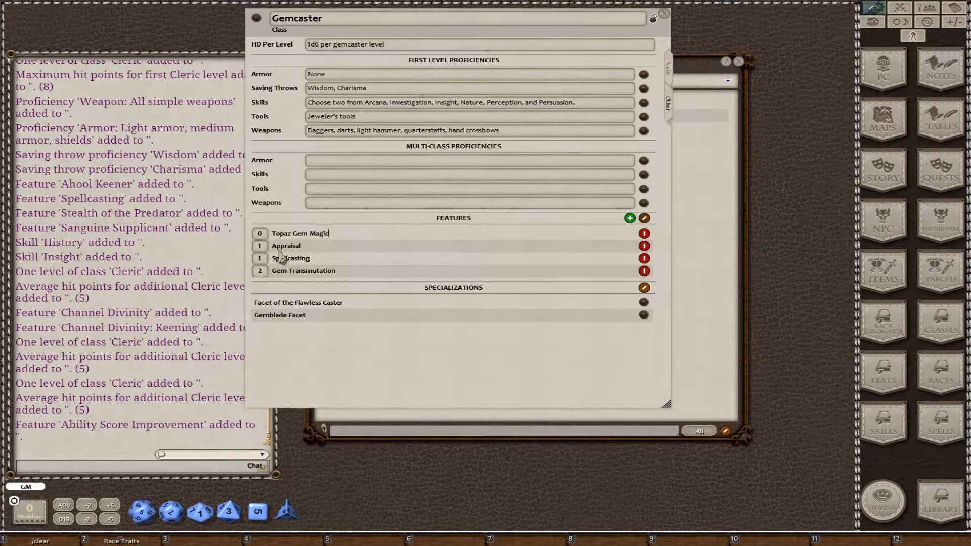
click(260, 233)
text(2)
Add a class feature named "Gemcaster Facet" at level 3 and finish editing the features list.
click(630, 219)
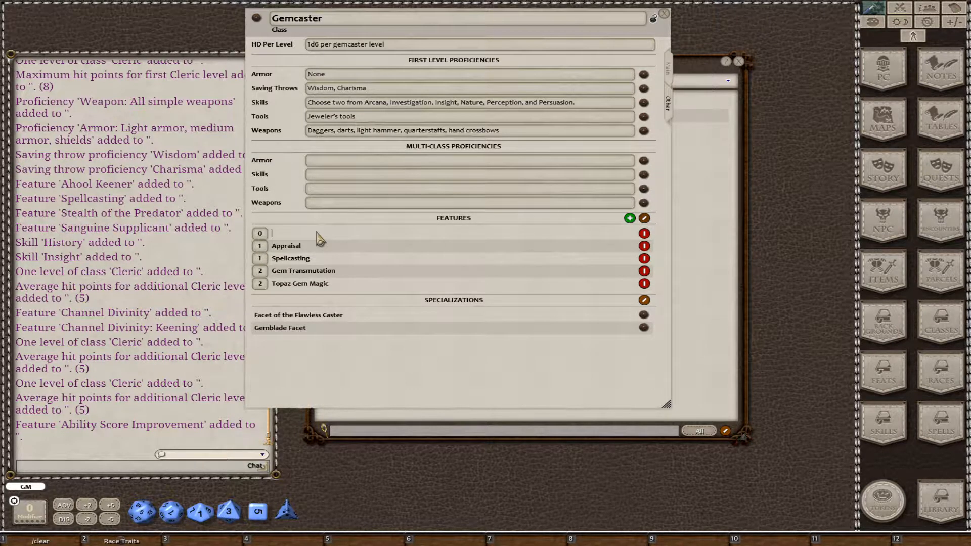
text(Gemcaster Facet)
scroll(266, 233, up, 3)
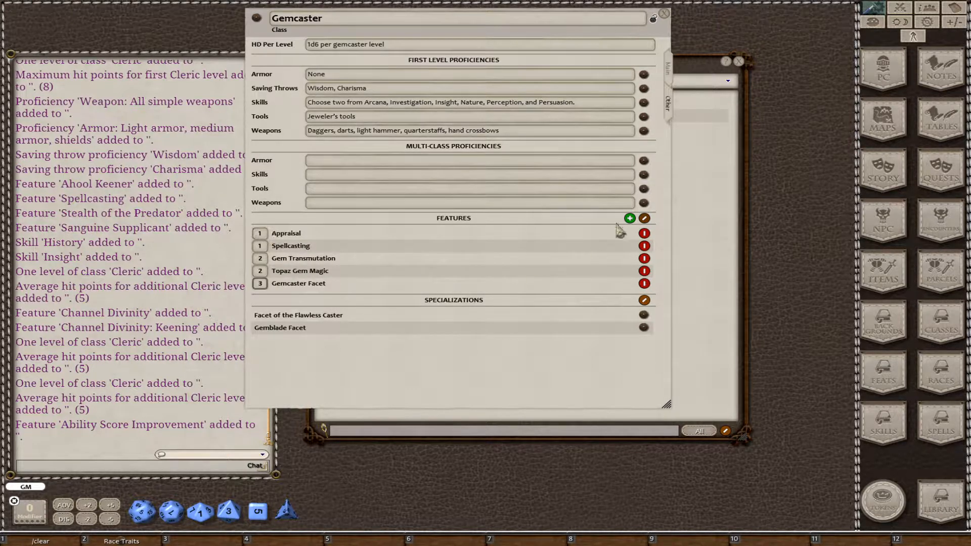
click(644, 218)
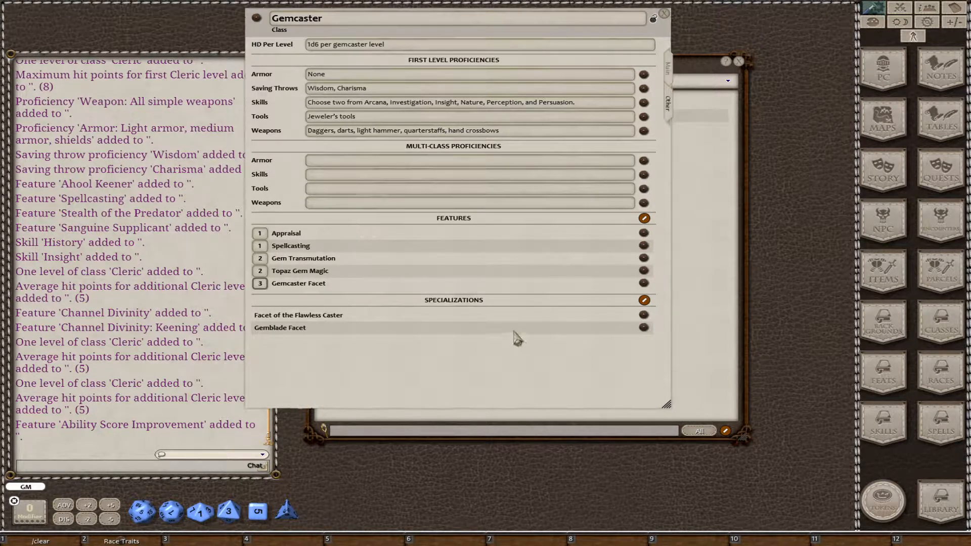
Mark the Gemcaster Facet feature as the specialization choice in its own record and close the record.
click(643, 284)
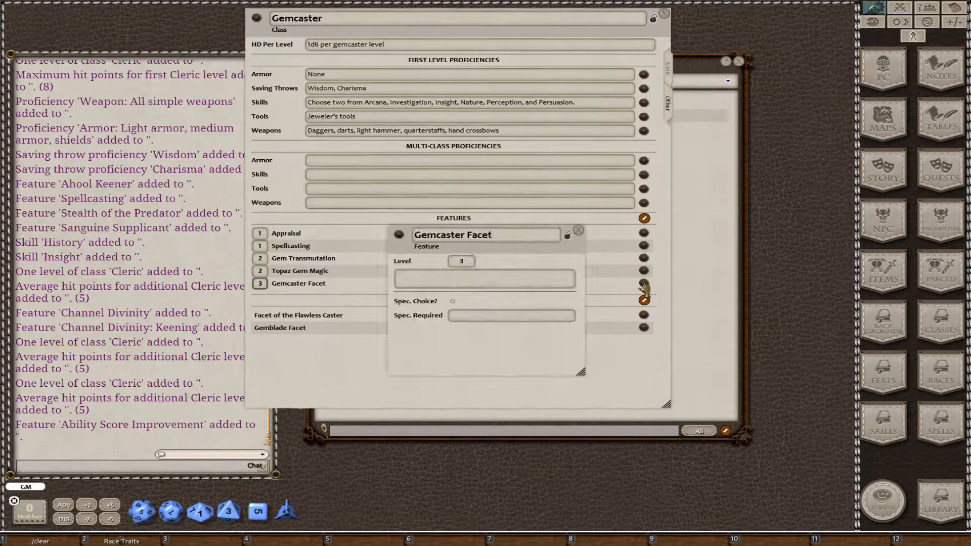
click(453, 301)
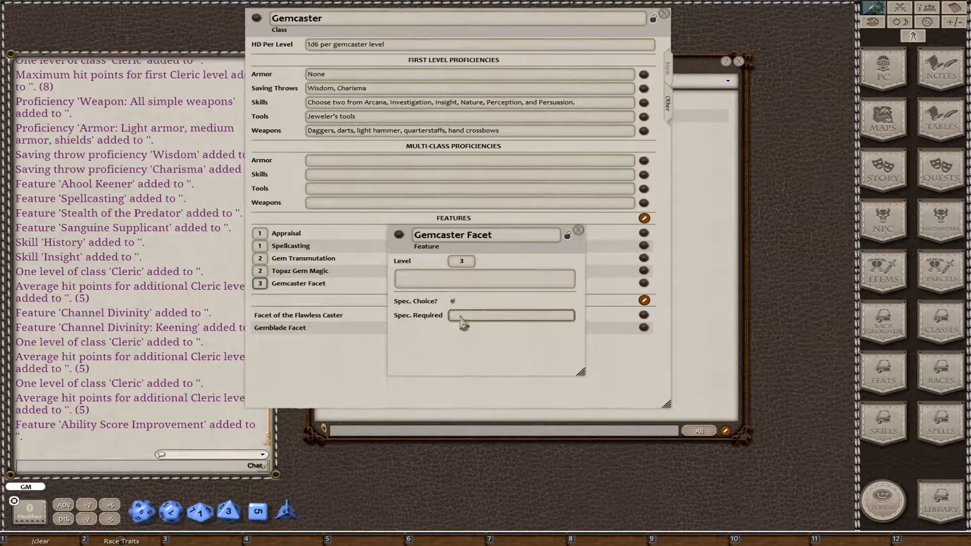
click(579, 230)
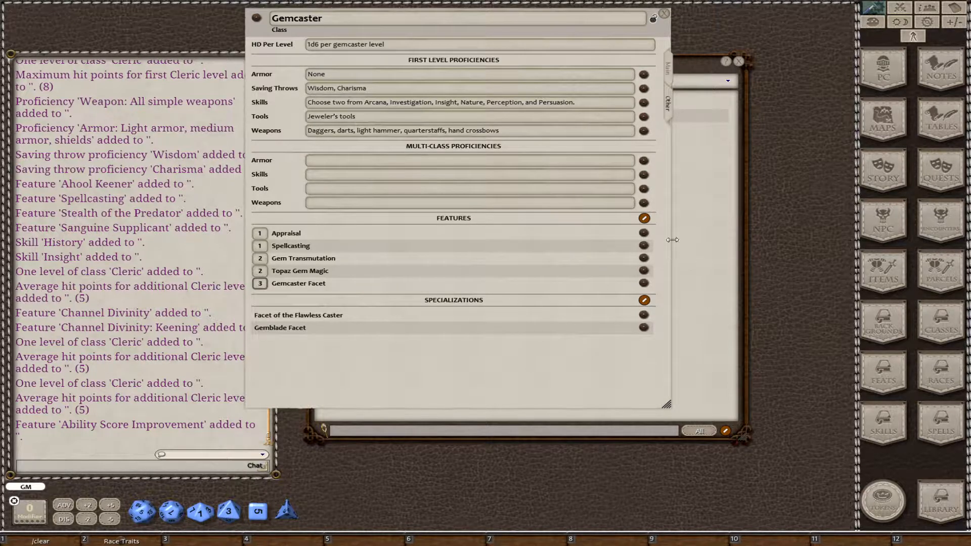
click(645, 233)
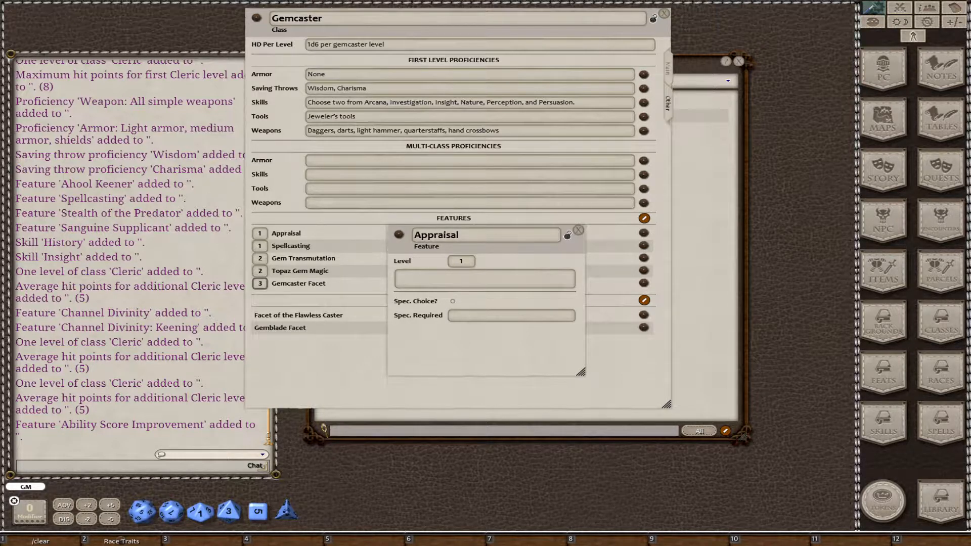
click(465, 278)
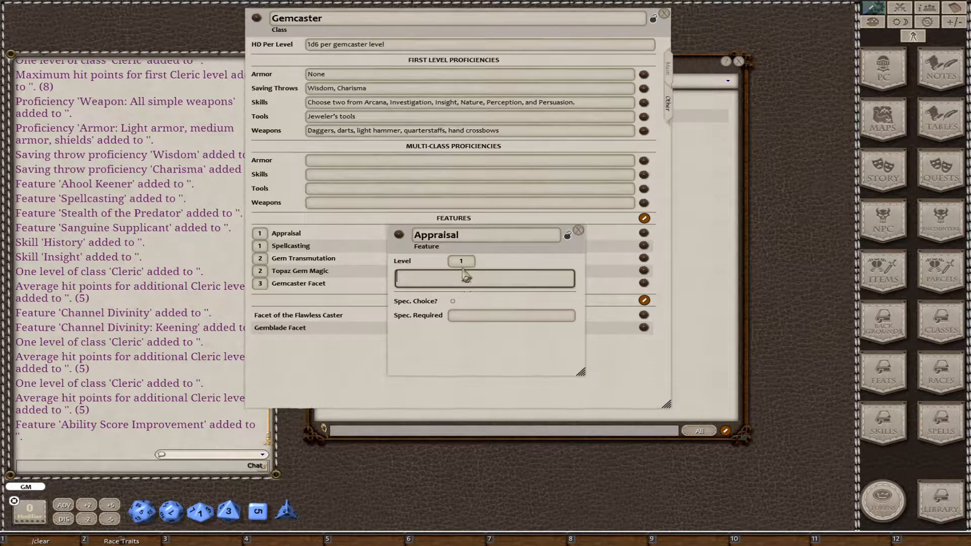
click(579, 232)
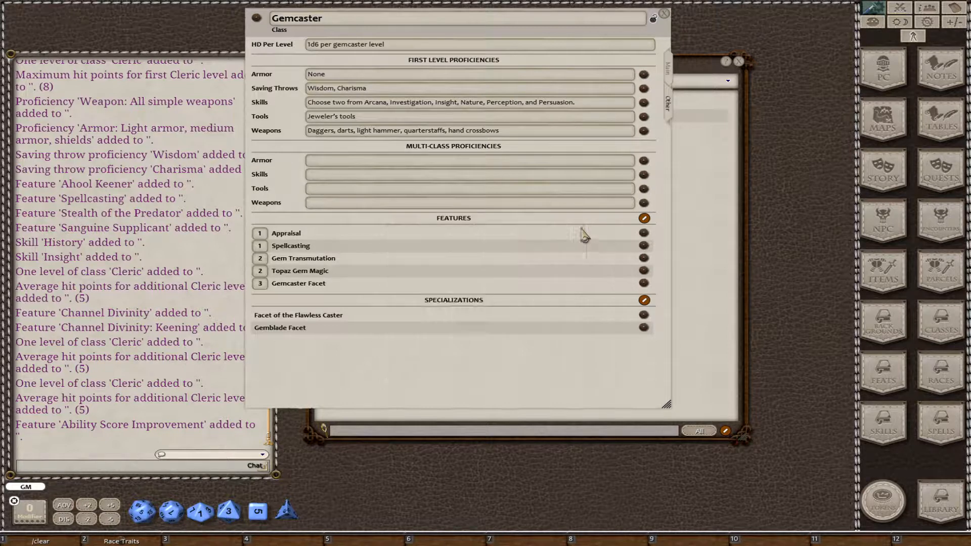
Paste the copied spellcasting rules into the Spellcasting feature's description and enlarge its record window to show more of the text.
click(643, 245)
click(444, 283)
key(ctrl+v)
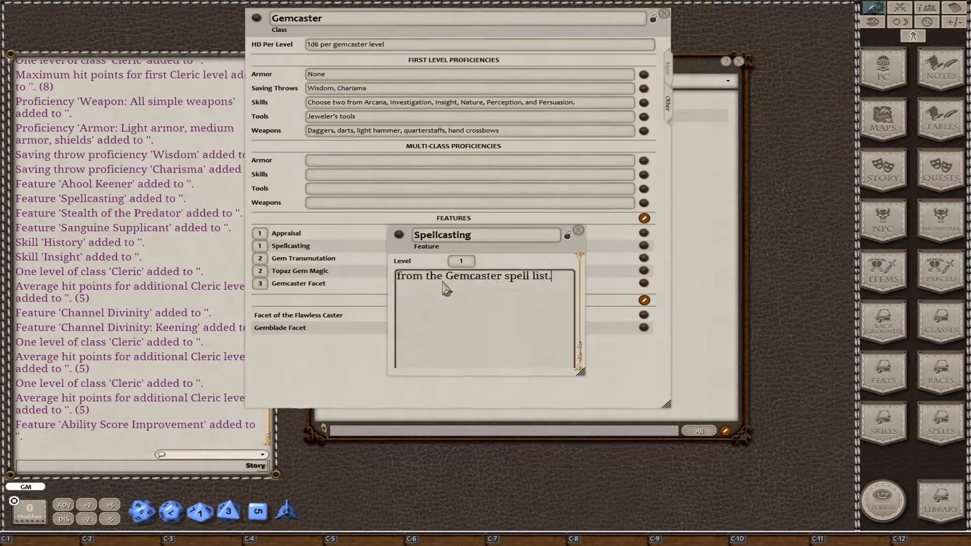
scroll(462, 329, up, 3)
scroll(461, 330, up, 10)
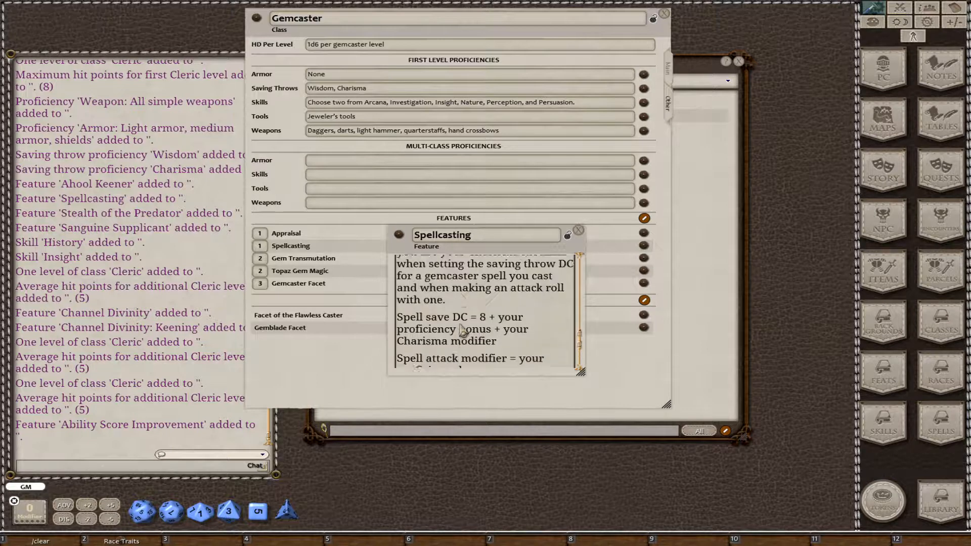
scroll(461, 330, up, 3)
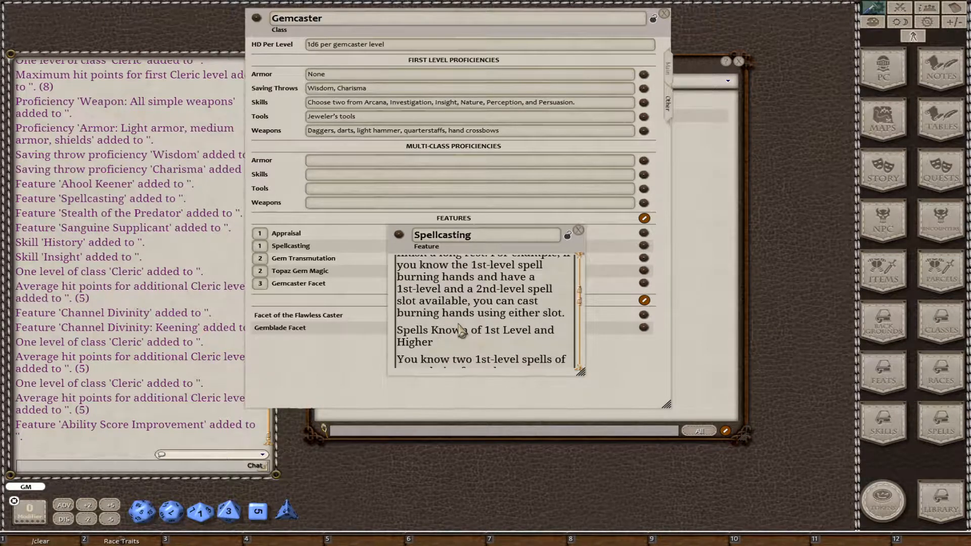
drag(580, 372, 750, 529)
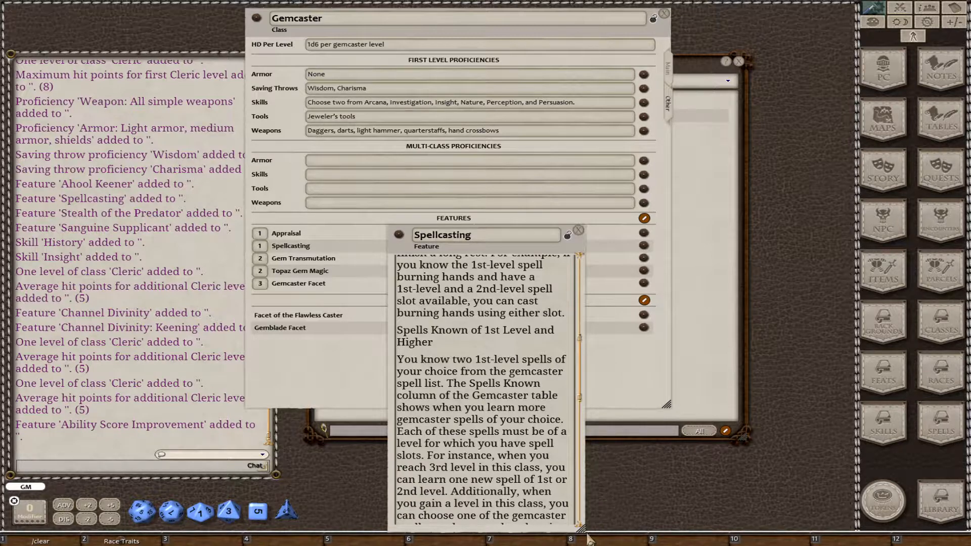
drag(581, 528, 823, 519)
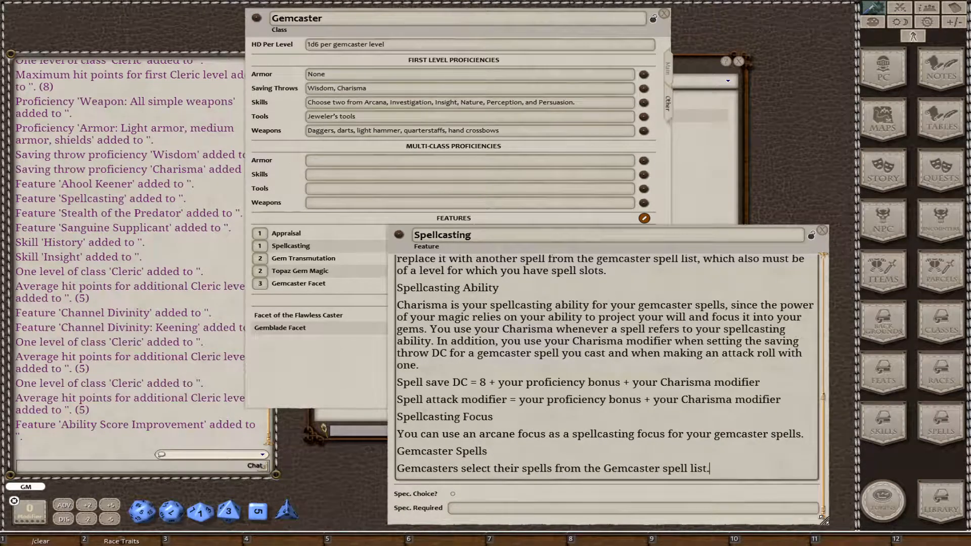
Format Spellcasting Ability, Spellcasting Focus, Spells Known of 1st Level and Higher, and Spell Slots as headings in the Spellcasting description.
click(445, 288)
key(ctrl+1)
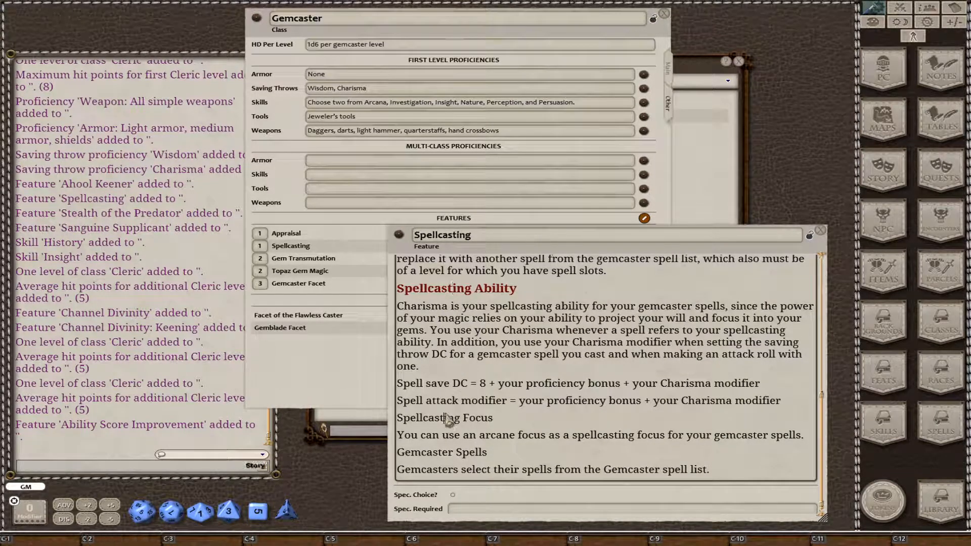
scroll(446, 420, up, 8)
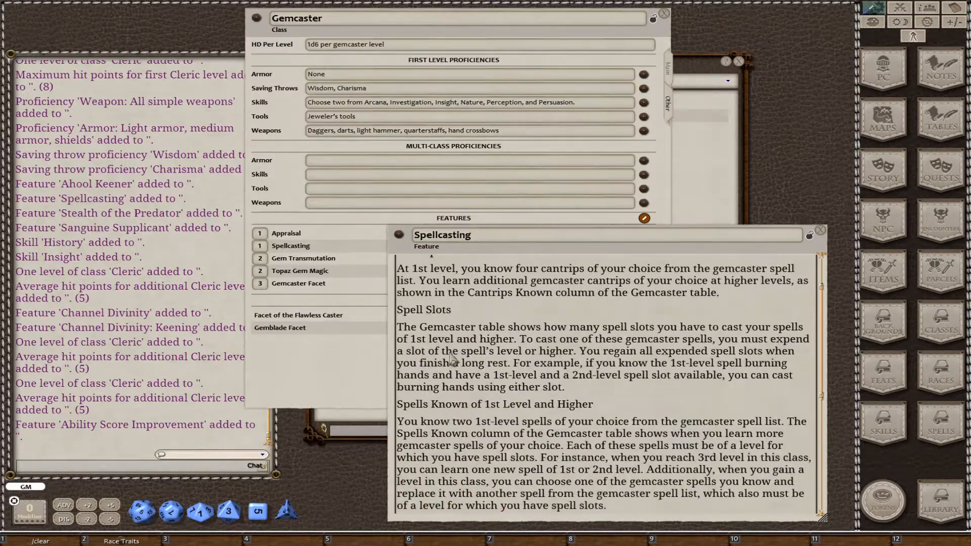
click(463, 404)
key(ctrl+1)
click(438, 310)
key(ctrl+1)
Format the Gemcaster Spells line near the end of the Spellcasting description as a heading and close the record.
scroll(462, 346, up, 2)
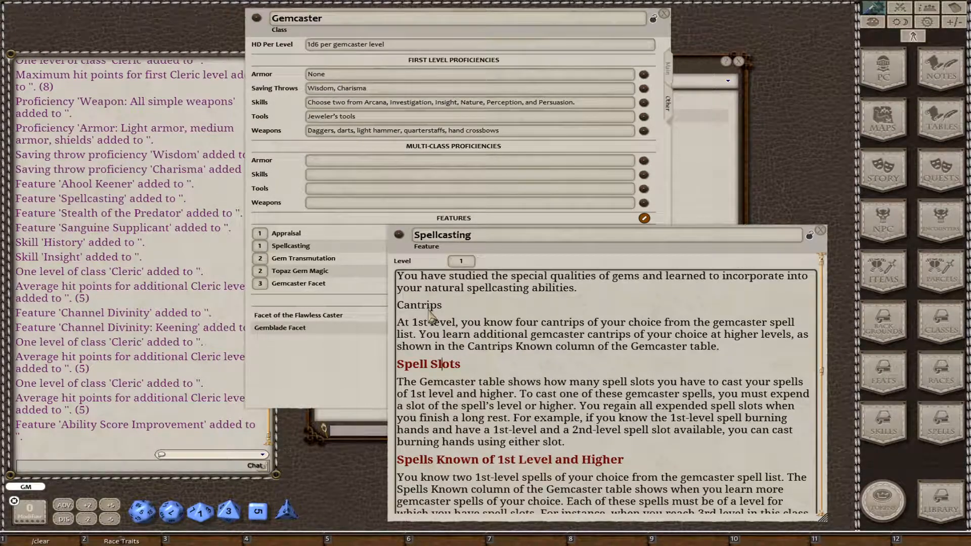
scroll(434, 316, down, 8)
scroll(467, 374, down, 1)
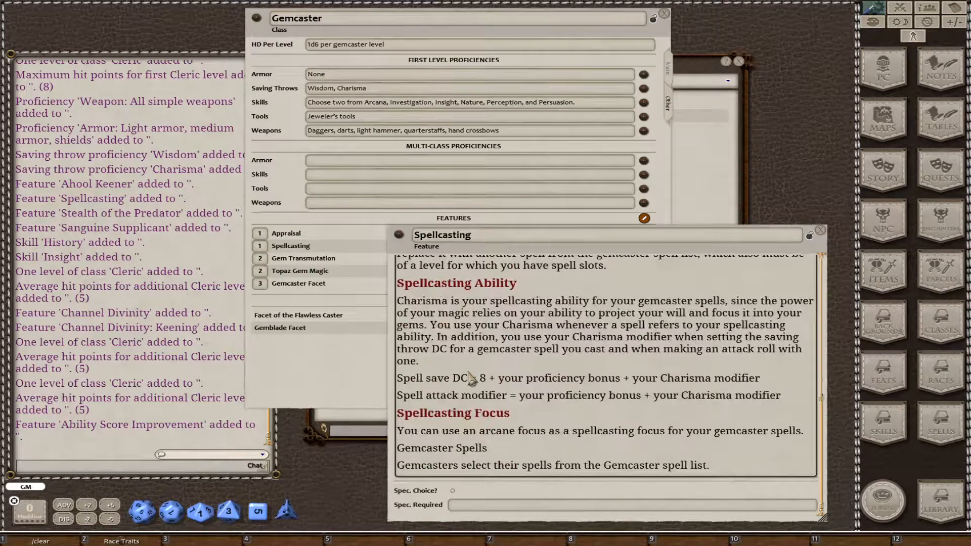
click(468, 449)
key(ctrl+1)
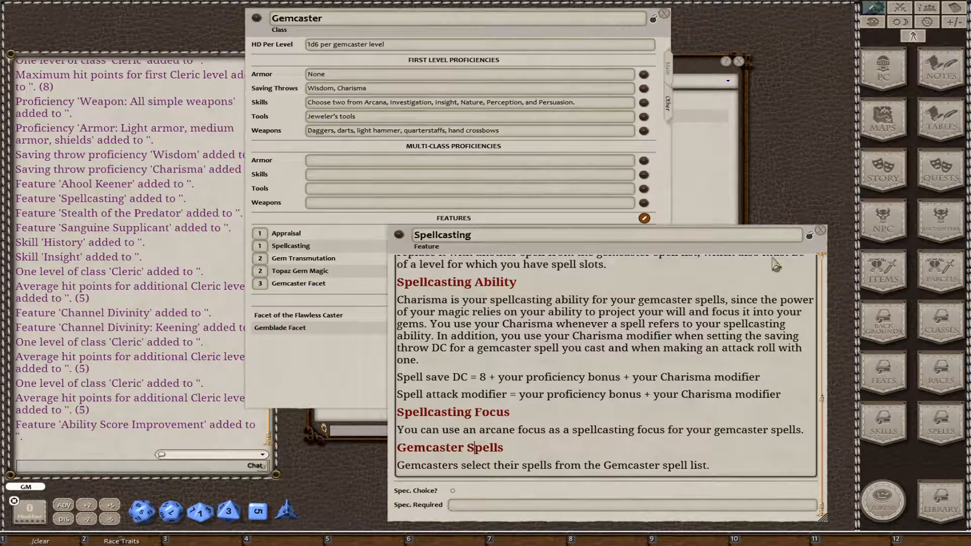
click(821, 230)
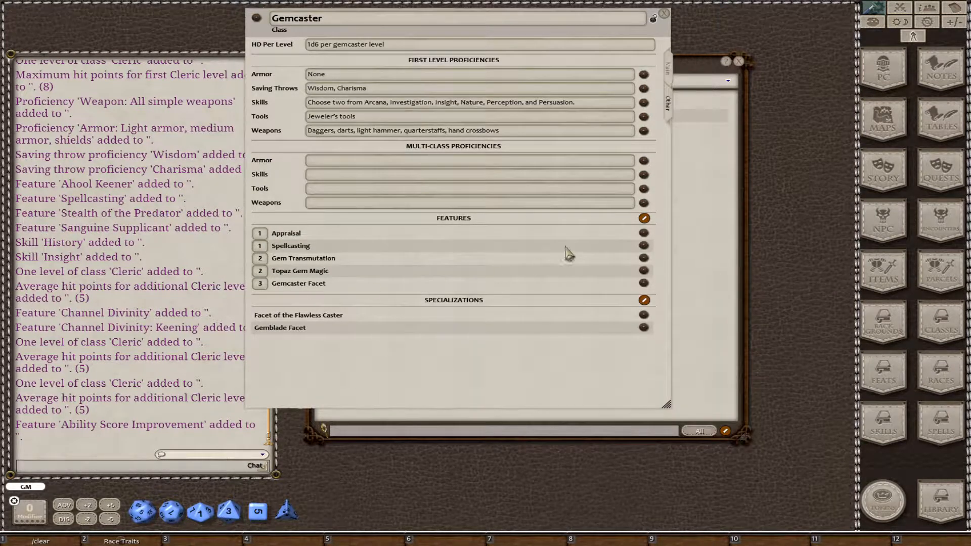
Paste the copied gemstone appraisal rules into the Appraisal feature's description and close the record.
click(644, 233)
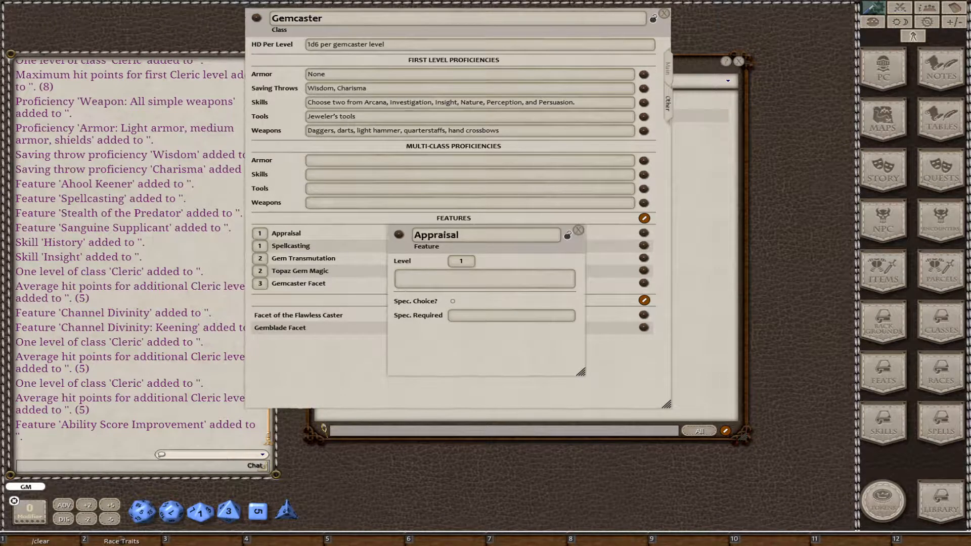
click(486, 279)
key(ctrl+v)
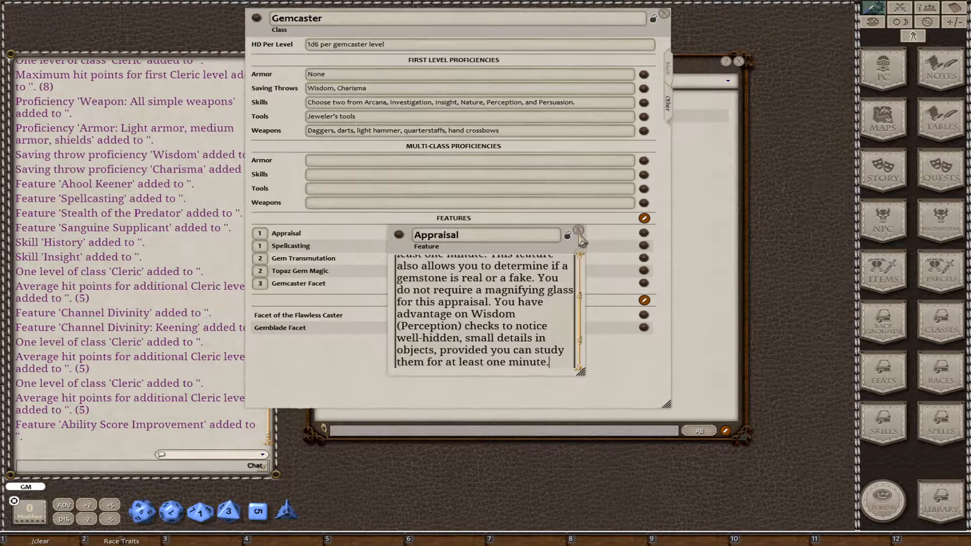
click(578, 231)
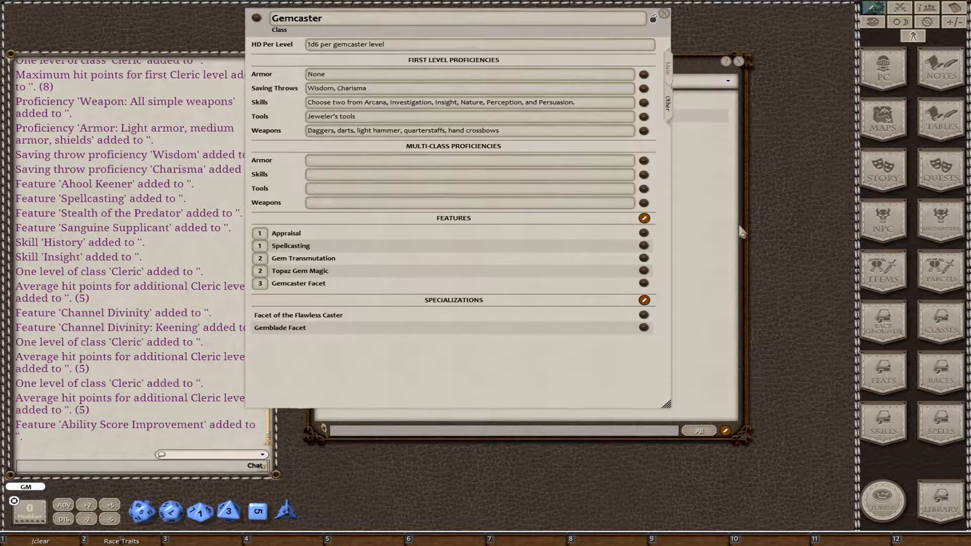
Paste the copied rules text into the Gem Transmutation feature's description and close the record.
click(644, 258)
click(488, 279)
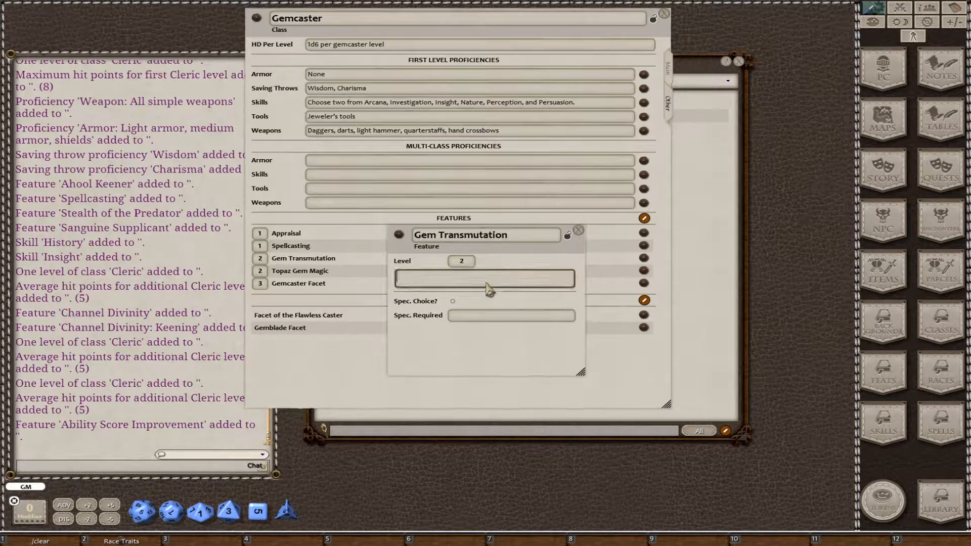
key(ctrl+v)
click(580, 231)
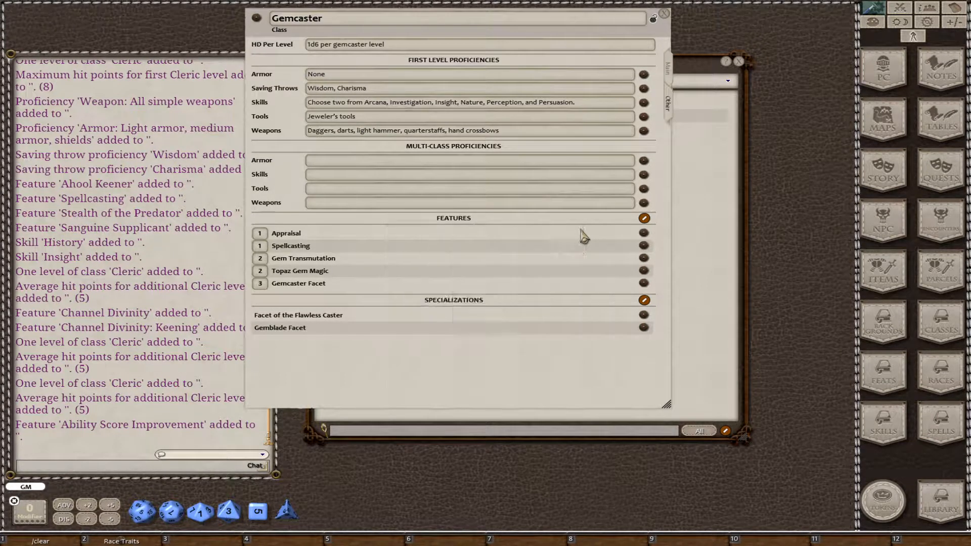
Paste the copied rules text into the Topaz Gem Magic feature's description and close the record.
click(644, 271)
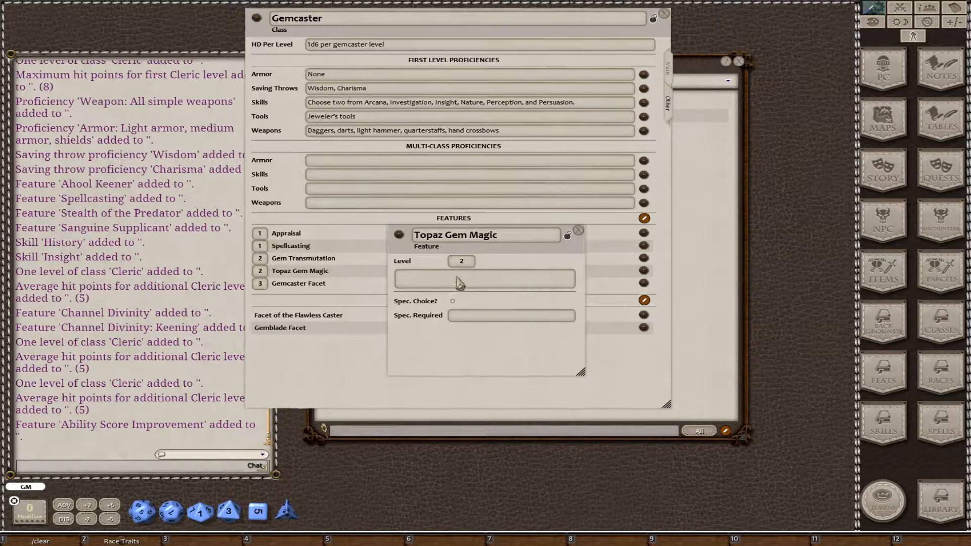
click(460, 279)
key(ctrl+v)
click(579, 231)
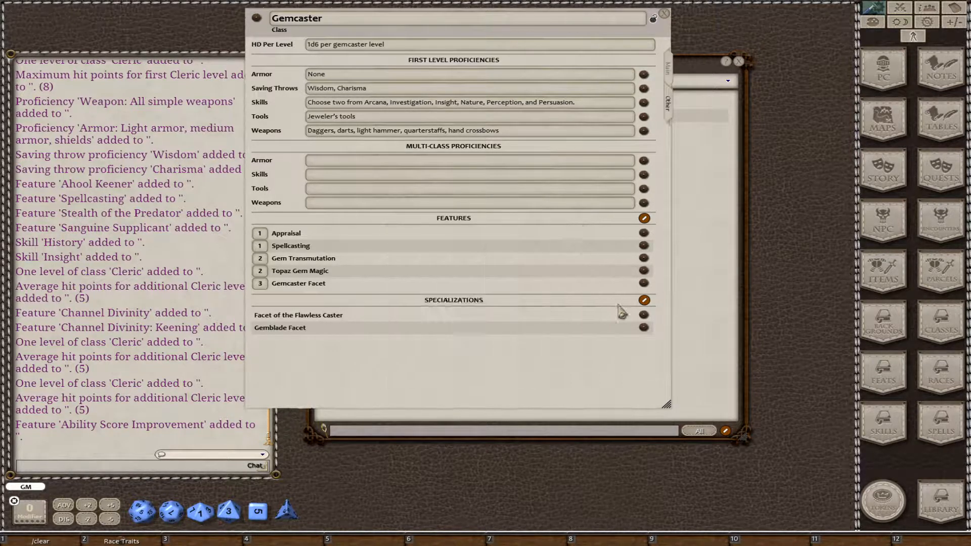
Paste the copied facet choice text into the Gemcaster Facet description, widen the record window, and lock the record.
click(644, 283)
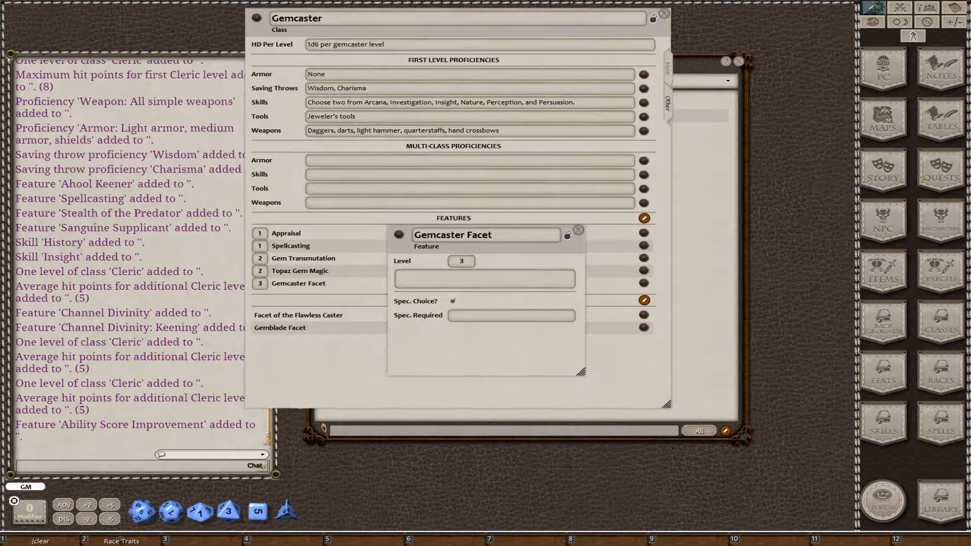
click(468, 279)
text(When you reach 3rd level, you choose which facet of the gemcaster that best defines how you practice the magical abilities granted to you. Your choice grants you new features at 3rd level and again at 9th, 14th, and 18th level.)
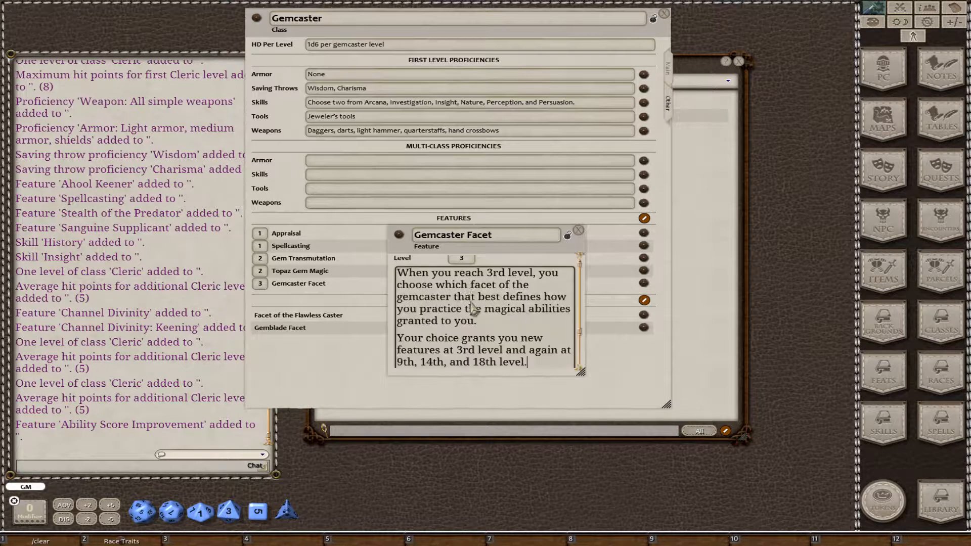
drag(580, 373, 670, 373)
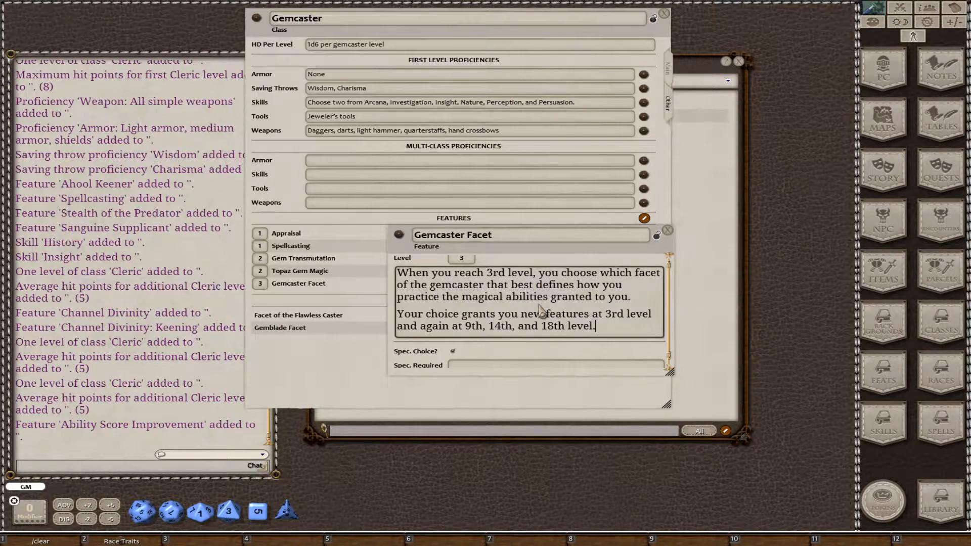
click(656, 235)
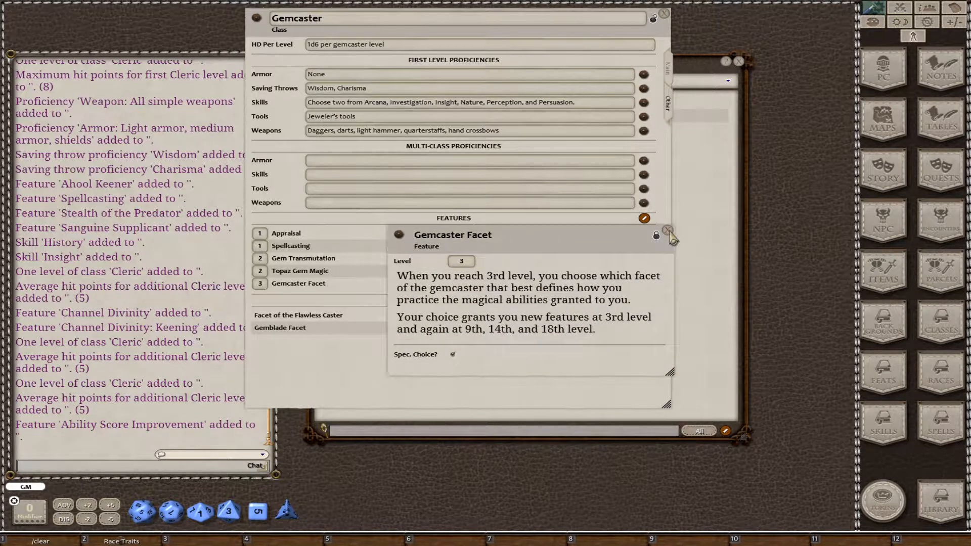
Close the Gemcaster Facet record, then create a blank character and place its sheet beside the Gemcaster class record.
click(668, 231)
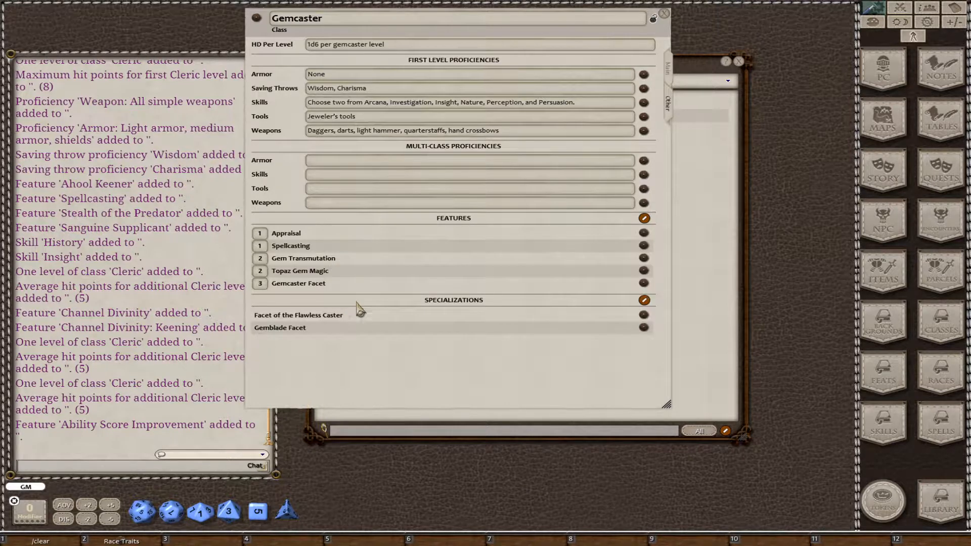
drag(469, 380, 521, 417)
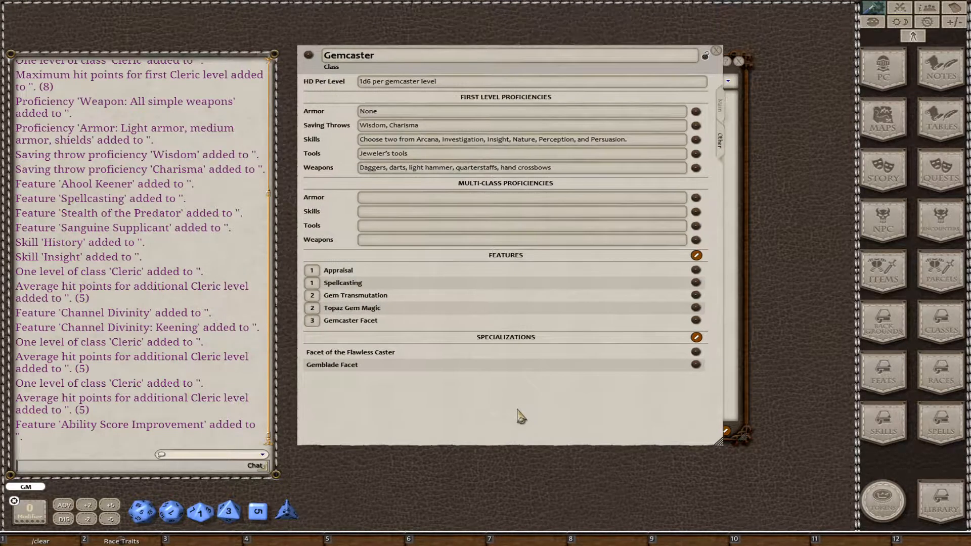
click(889, 67)
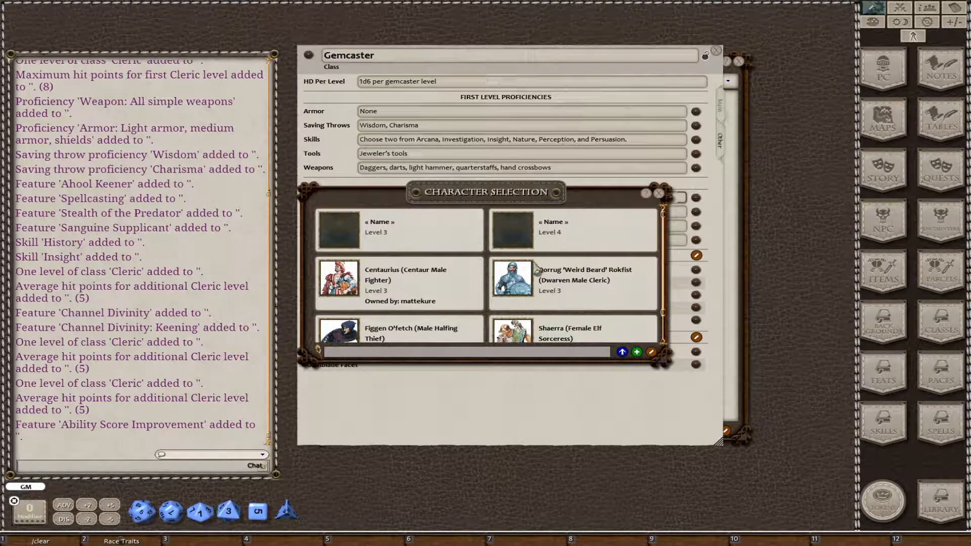
click(637, 352)
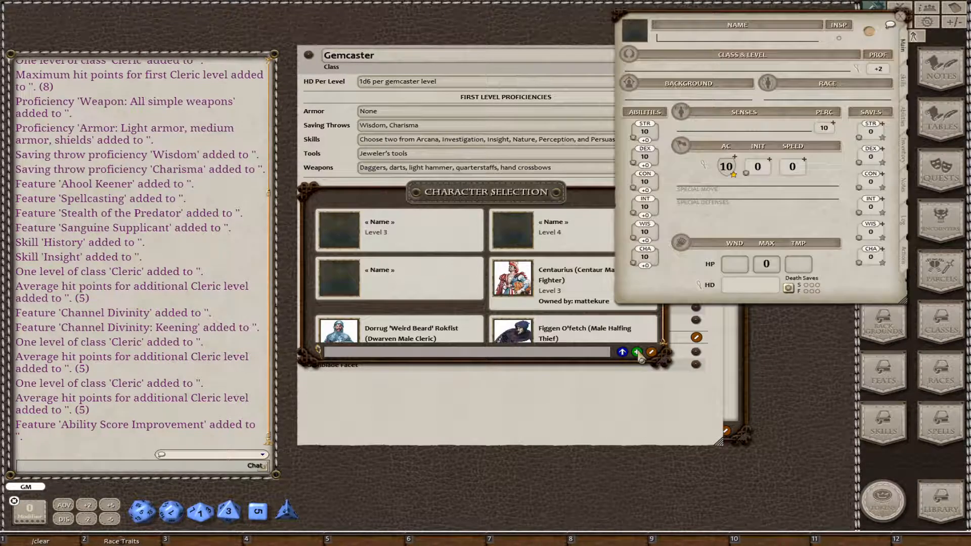
drag(648, 198, 563, 251)
click(576, 248)
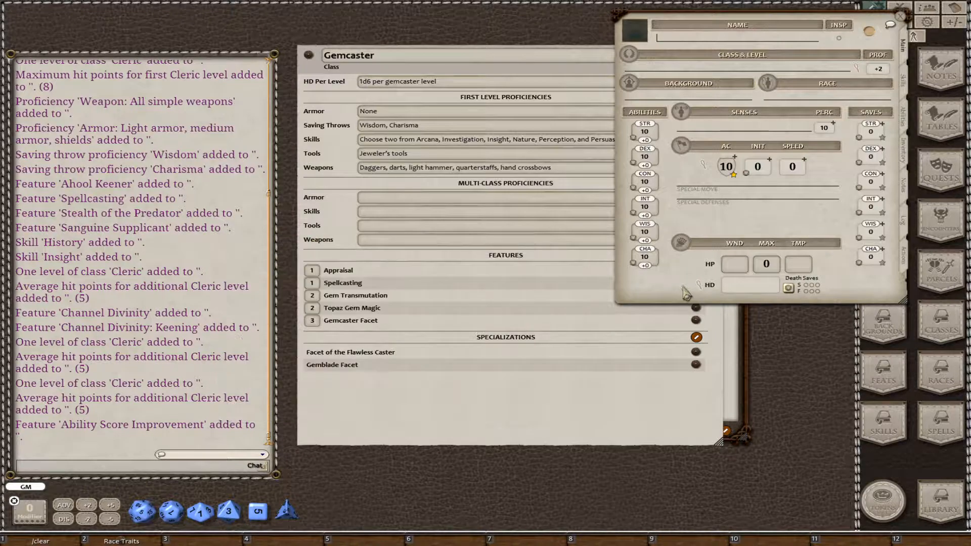
drag(686, 290, 117, 342)
drag(383, 429, 495, 435)
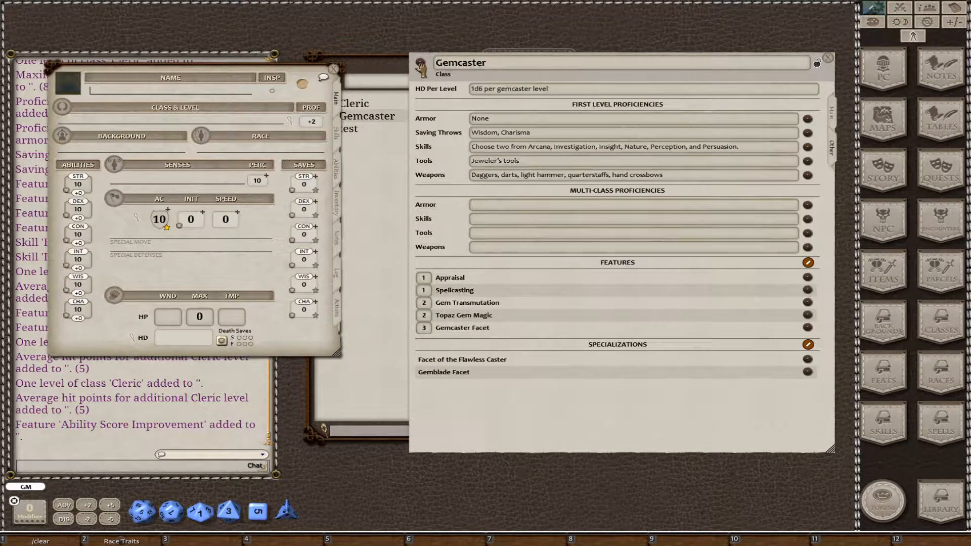
Add a first level of Gemcaster to the blank character and choose Arcana and Investigation as its proficient skills.
drag(421, 65, 112, 124)
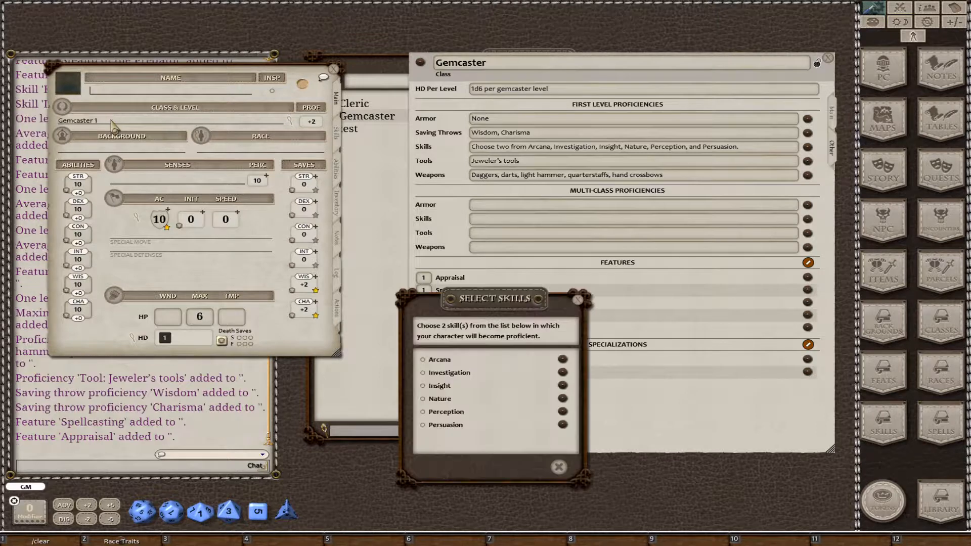
click(424, 360)
click(424, 373)
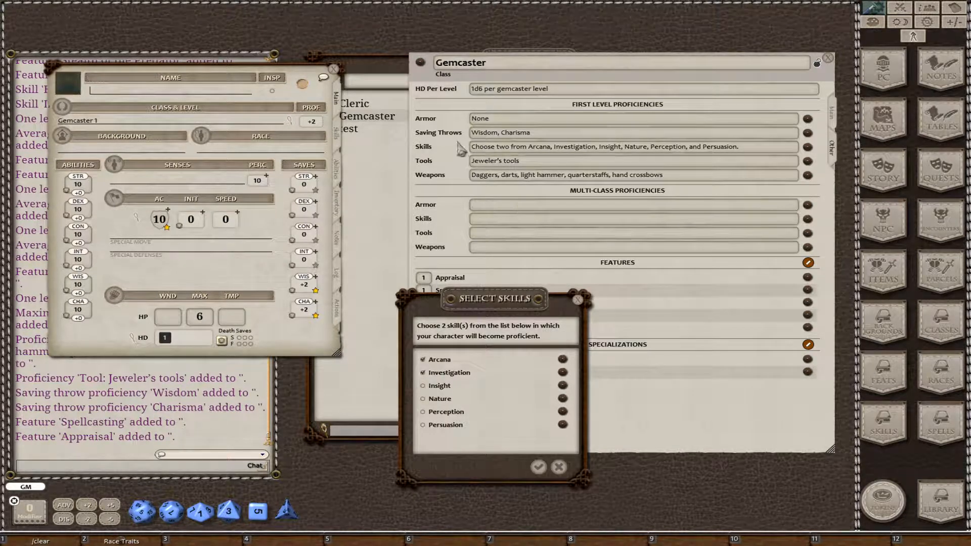
click(535, 467)
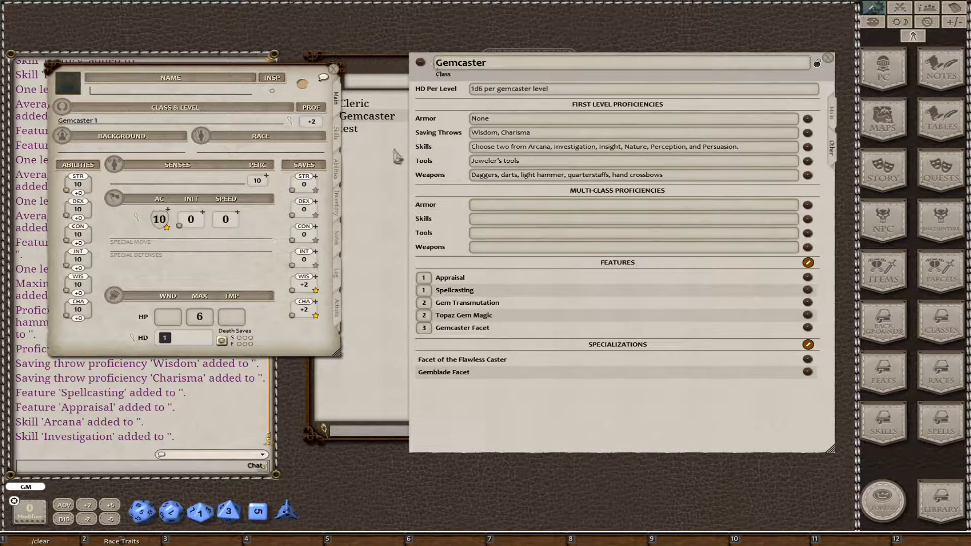
Check the character's spell slots and the ability, attack and save DC settings of its Spells power group.
click(337, 309)
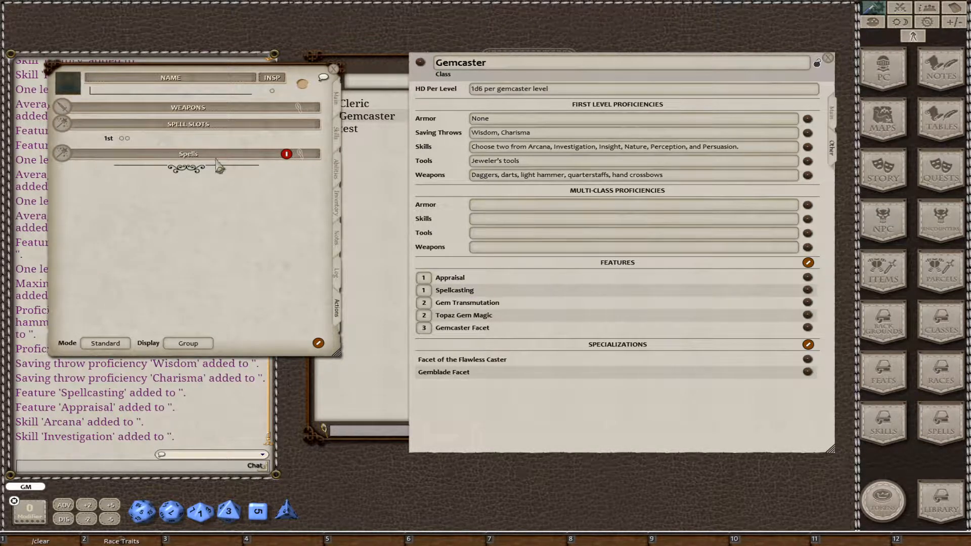
click(300, 153)
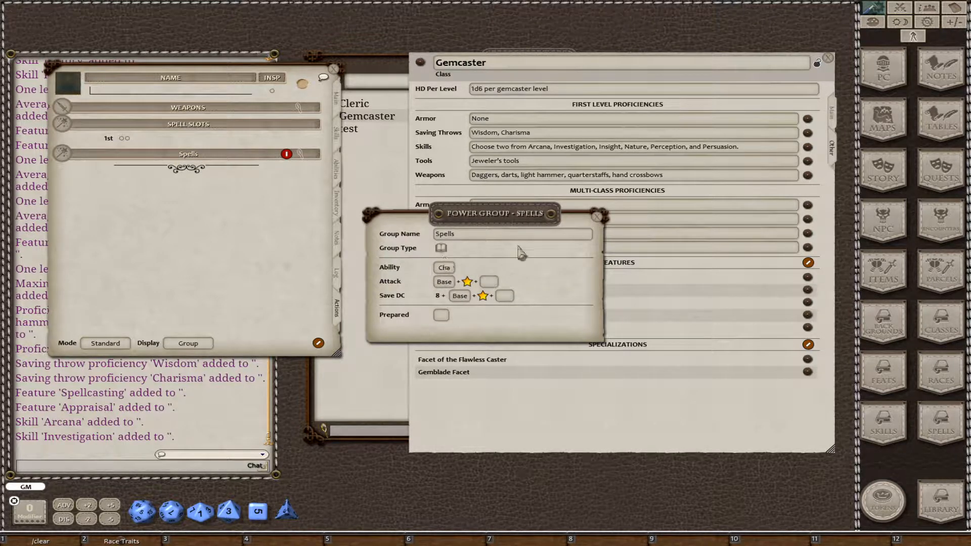
click(597, 218)
click(336, 98)
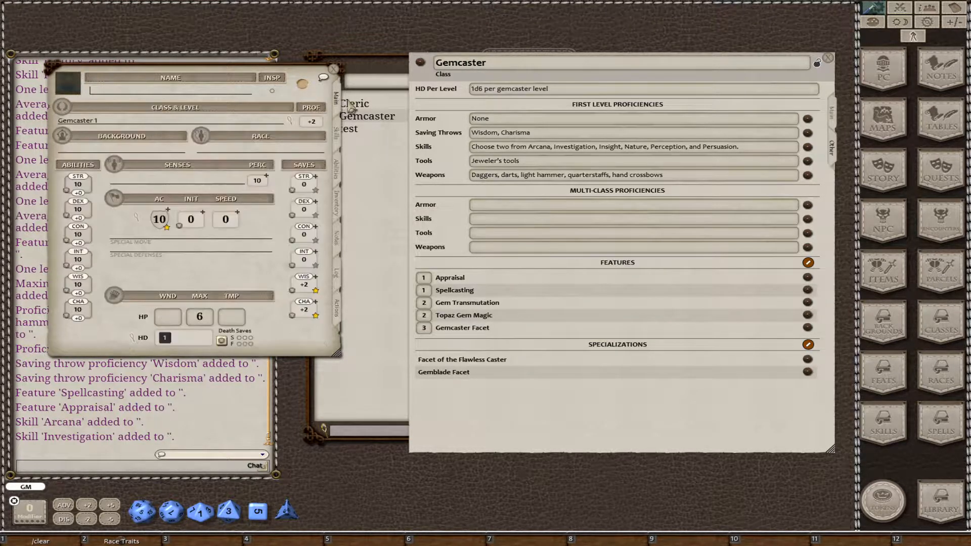
Add second and third Gemcaster levels to the character, select the Facet of the Flawless Caster specialization, and close the character sheet.
drag(424, 66, 131, 125)
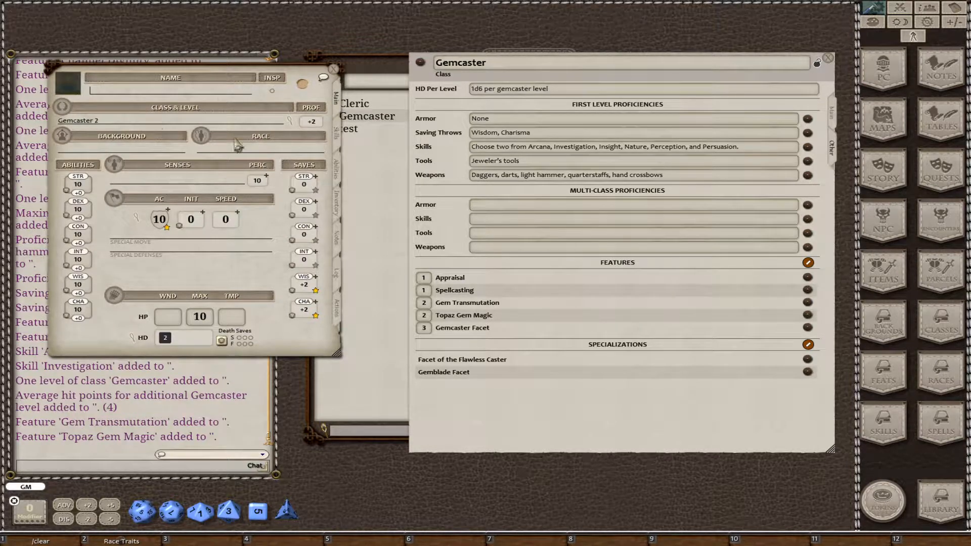
drag(420, 60, 130, 126)
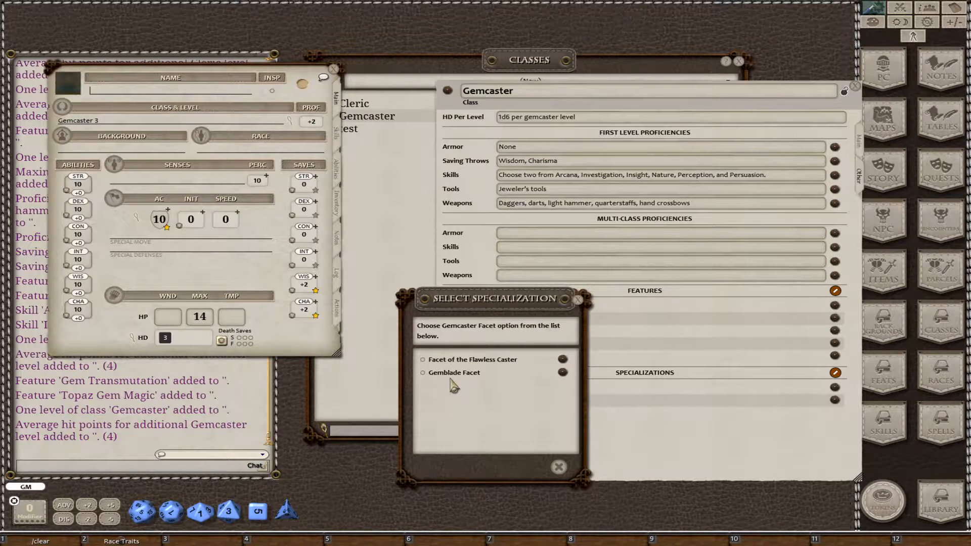
drag(470, 476, 303, 438)
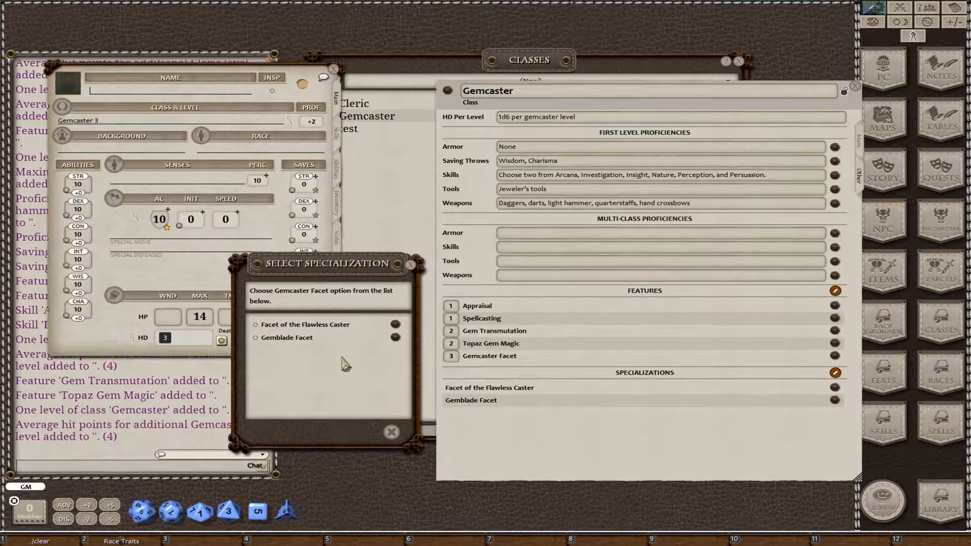
click(255, 325)
click(371, 432)
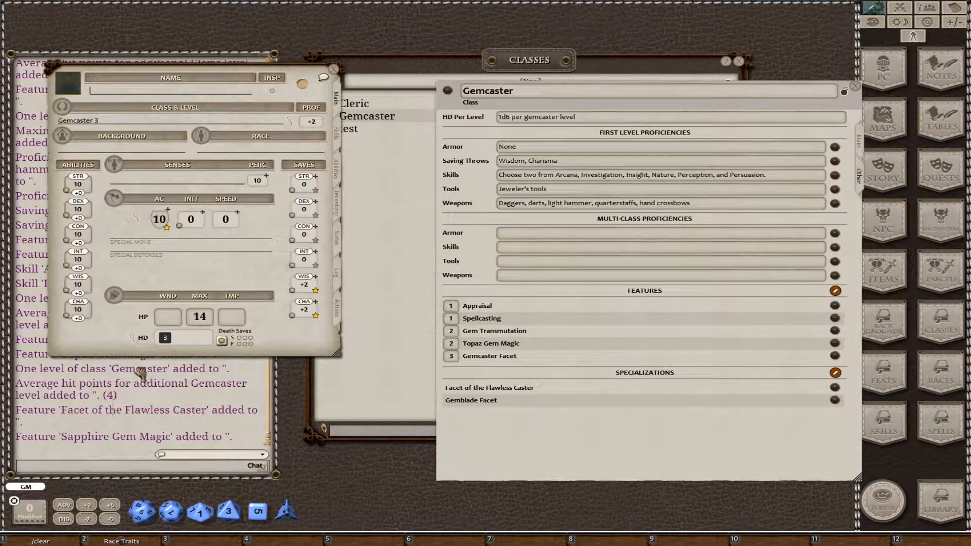
click(335, 71)
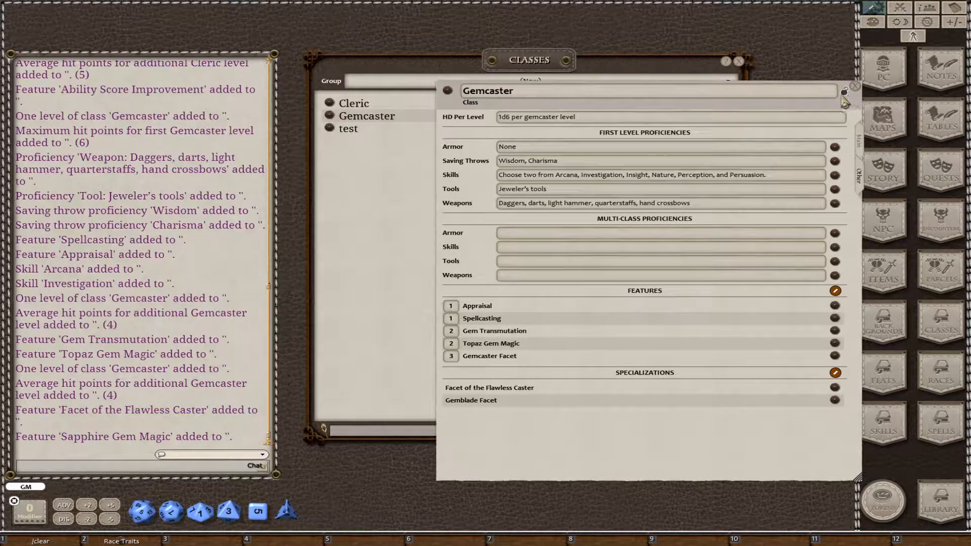
Preview the new Gemcaster class in its locked state, unlock it, view its main description, and close the record.
click(845, 93)
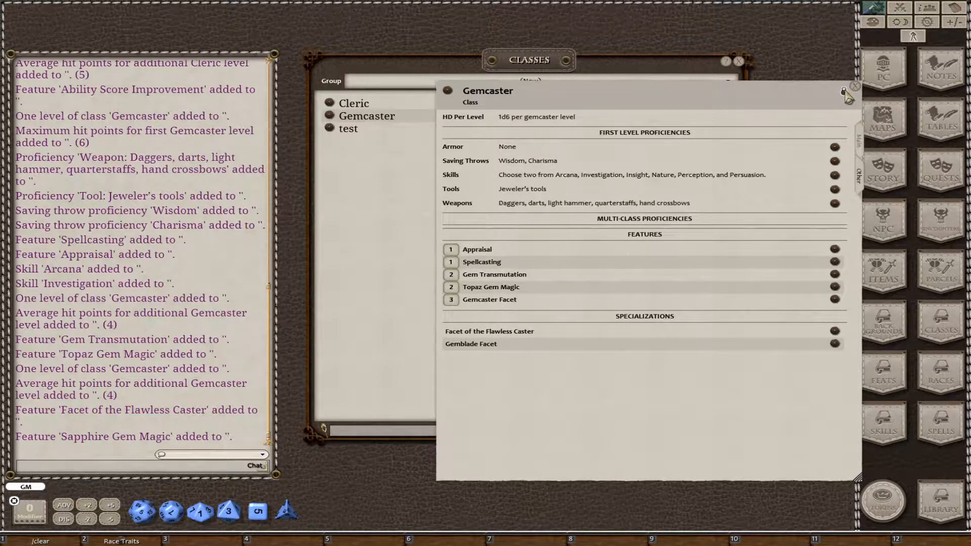
click(845, 92)
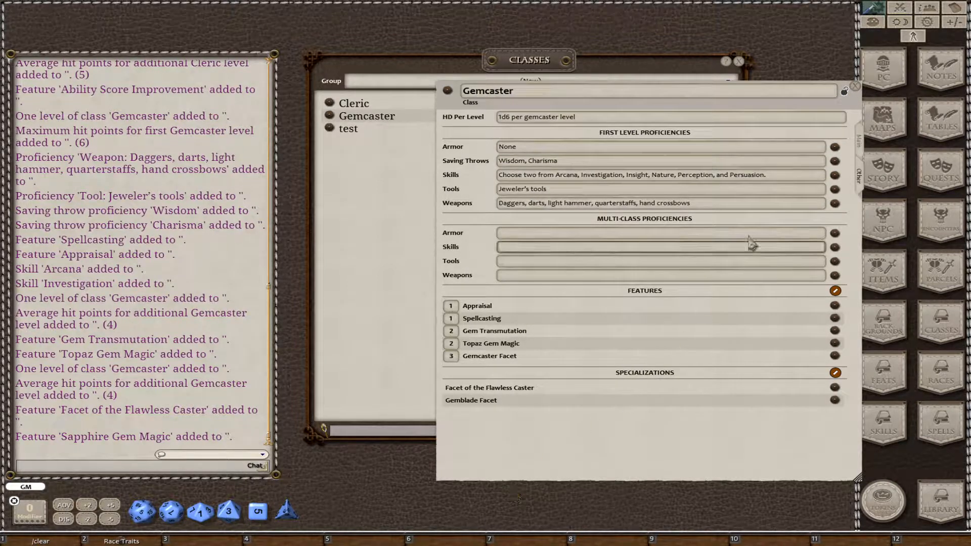
click(860, 174)
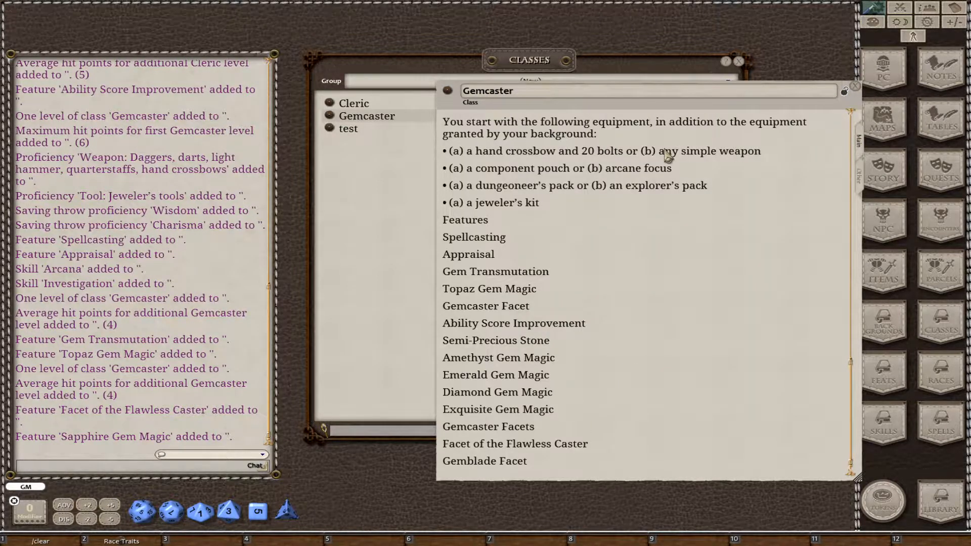
drag(677, 104, 349, 87)
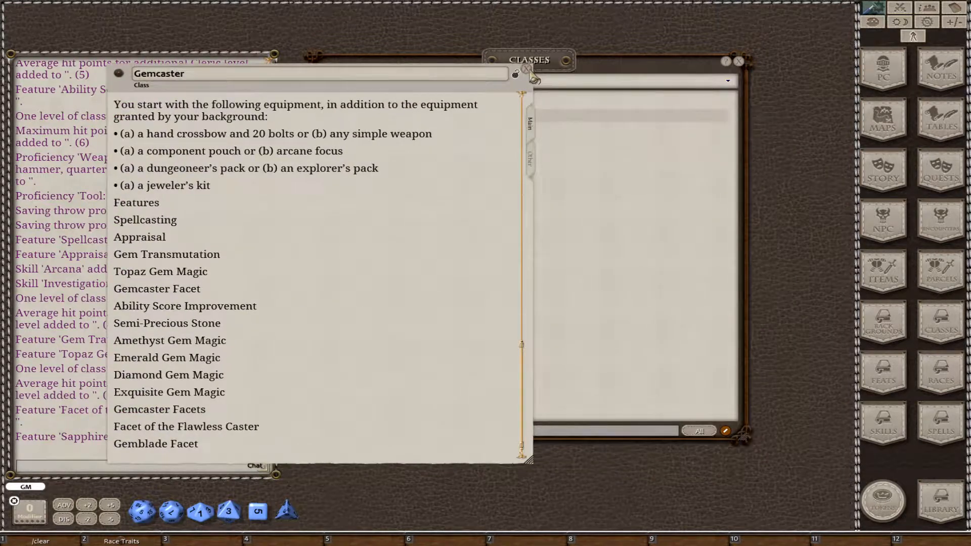
click(526, 68)
Filter the class list to the Underworld Race and Class group and open its Gemcaster record in the middle of the desktop.
click(511, 83)
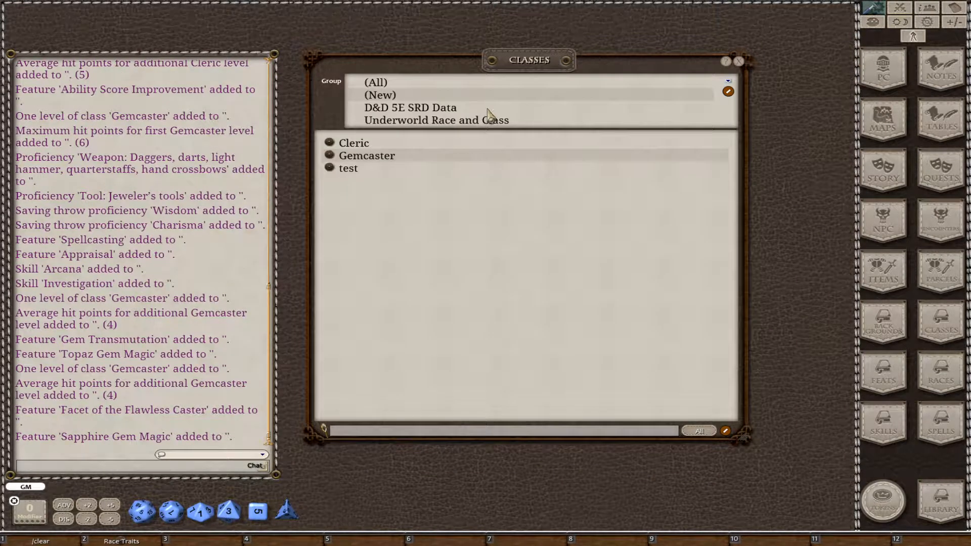
click(487, 125)
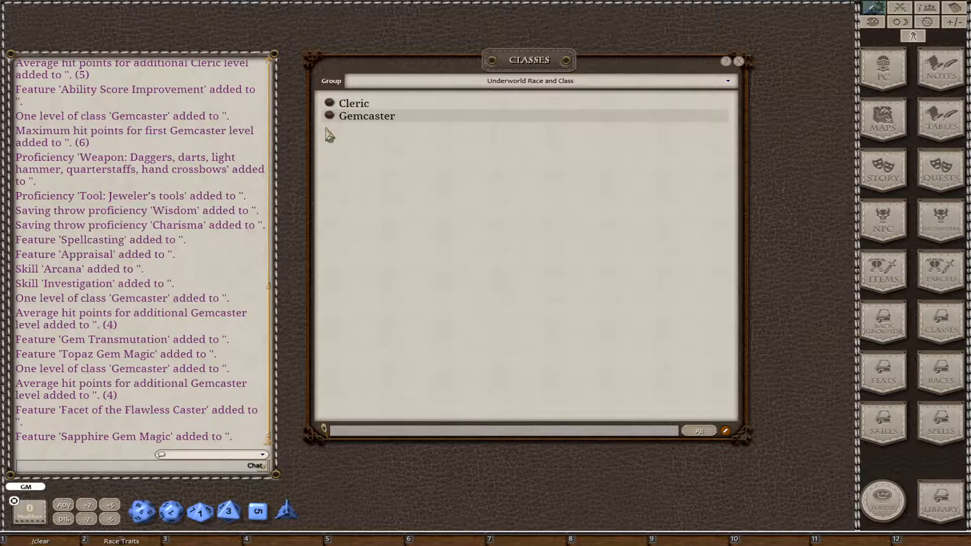
click(331, 121)
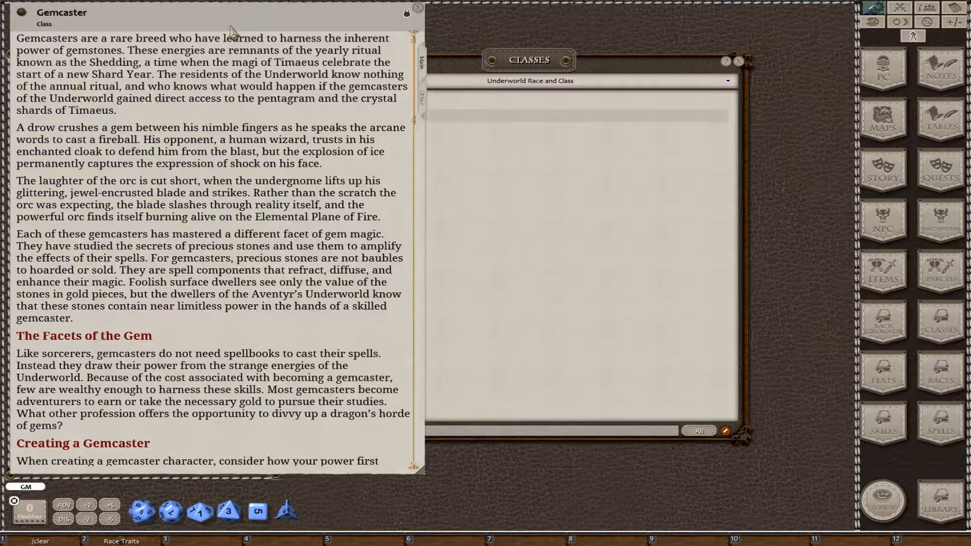
drag(232, 23, 449, 41)
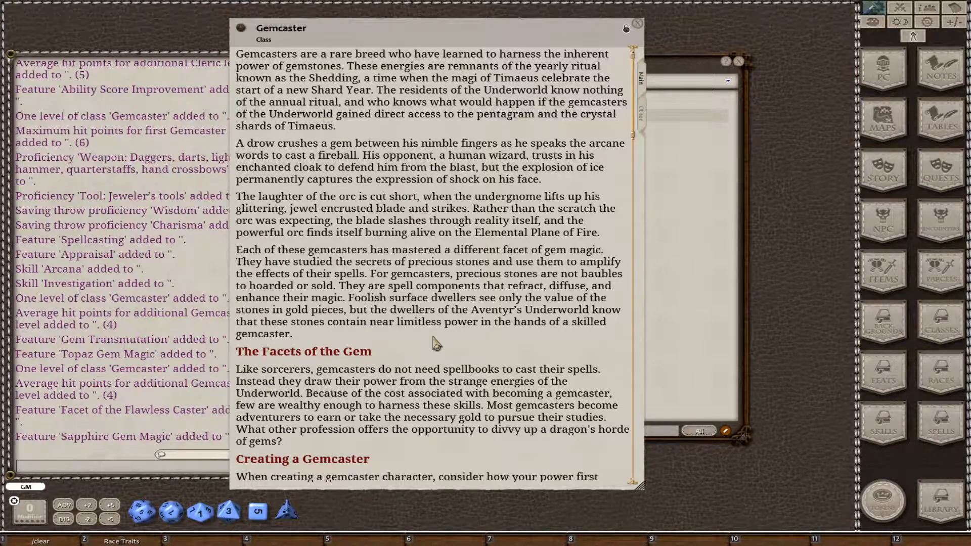
Examine the finished Gemcaster description, including its level and spell slot tables, proficiencies, equipment, and feature and facet links.
scroll(440, 187, down, 5)
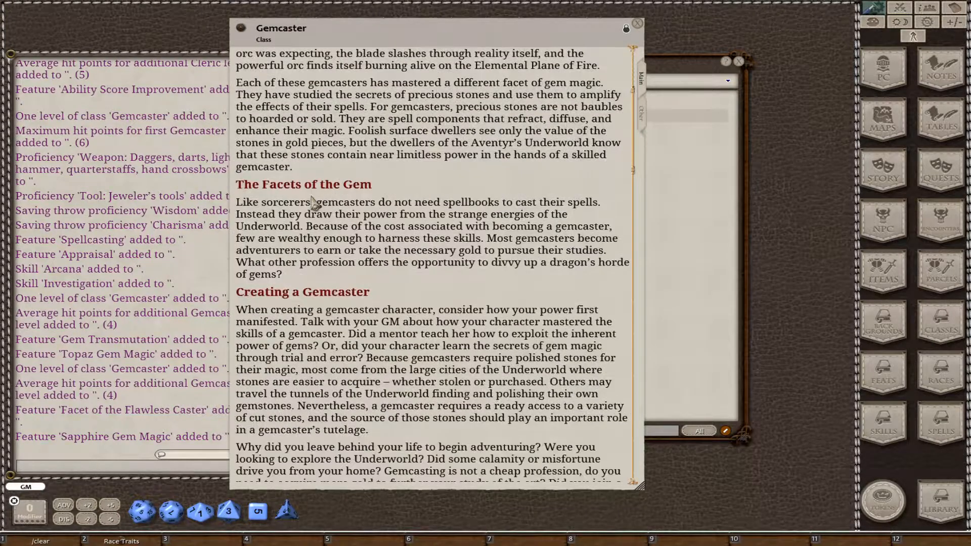
scroll(303, 136, down, 8)
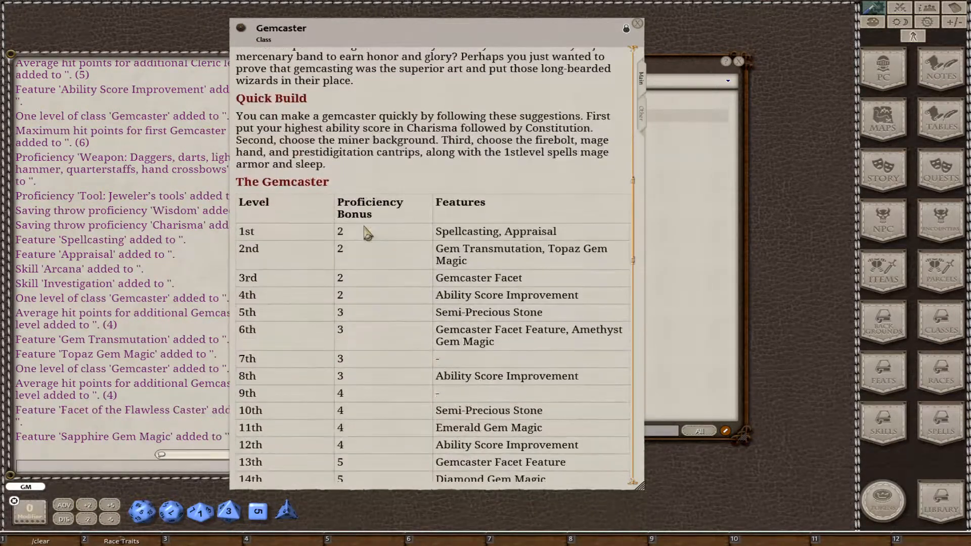
drag(482, 245, 586, 332)
drag(539, 292, 465, 223)
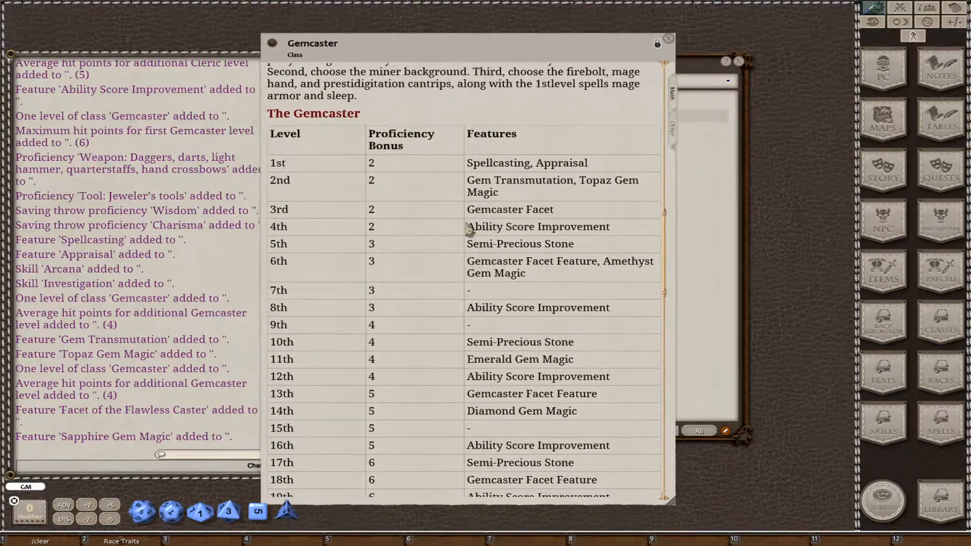
scroll(528, 307, down, 5)
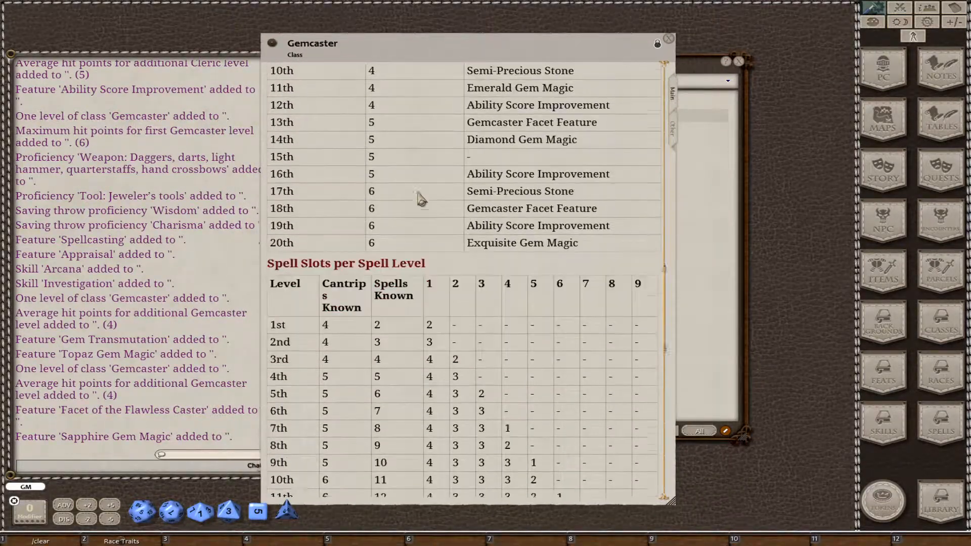
scroll(529, 303, down, 5)
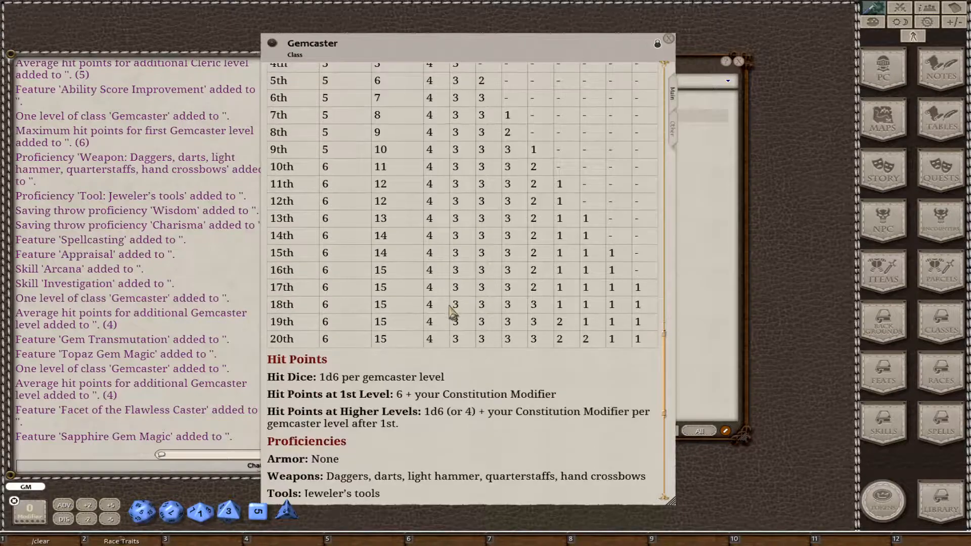
scroll(480, 327, down, 6)
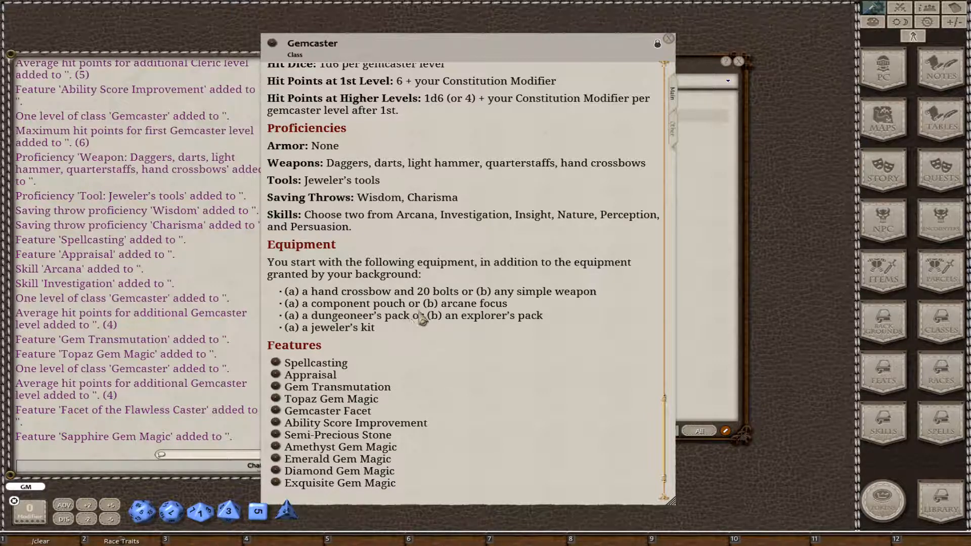
scroll(436, 294, down, 1)
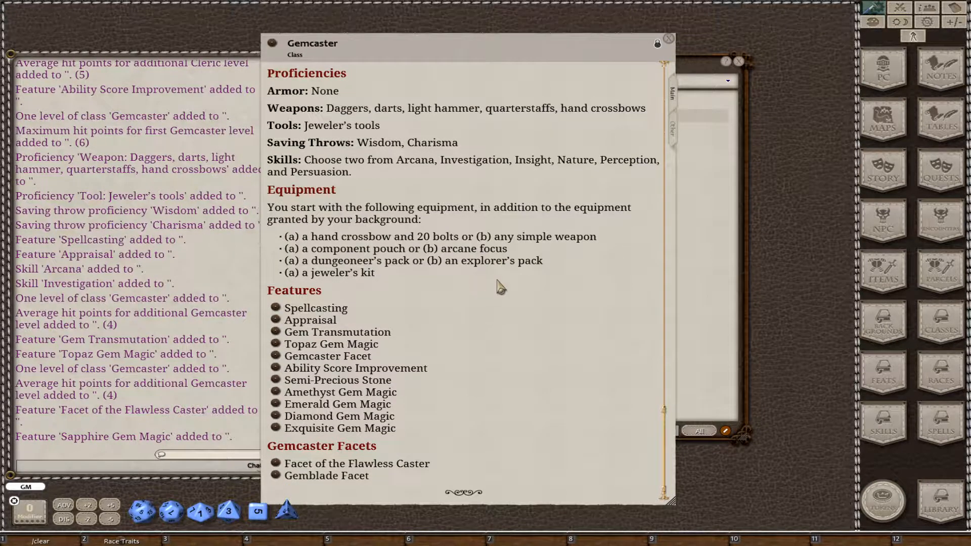
Review the finished Gemcaster's complete list of level-based features and its specializations.
click(675, 129)
scroll(390, 180, down, 2)
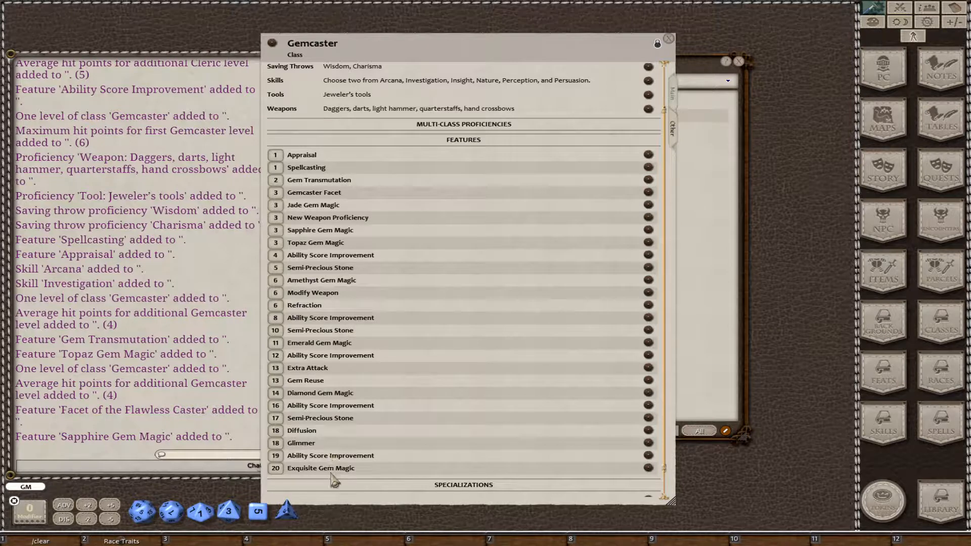
scroll(334, 479, down, 1)
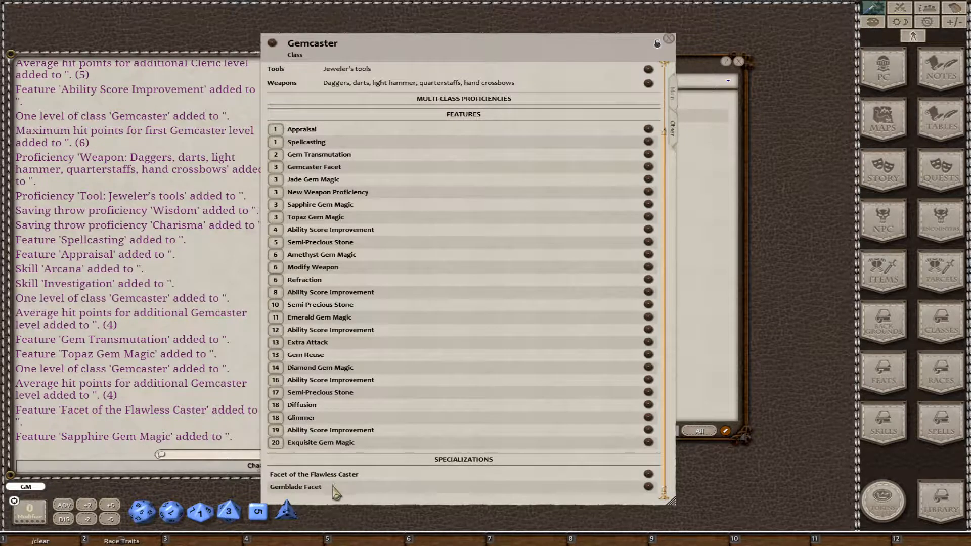
Open the Facet of the Flawless Caster specialization and the Sapphire Gem Magic feature, and examine the feature's table and required specialization.
click(648, 478)
drag(719, 127, 793, 179)
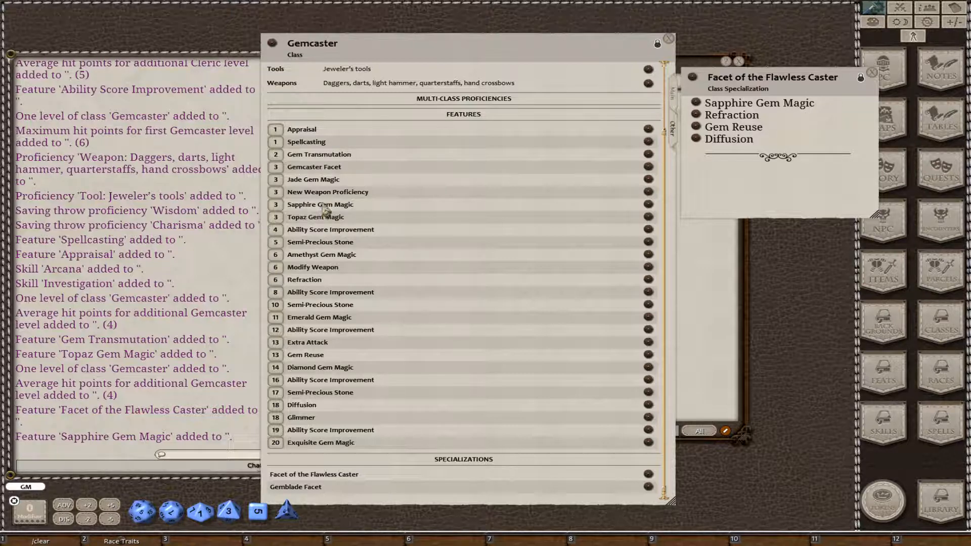
click(649, 208)
scroll(574, 378, down, 3)
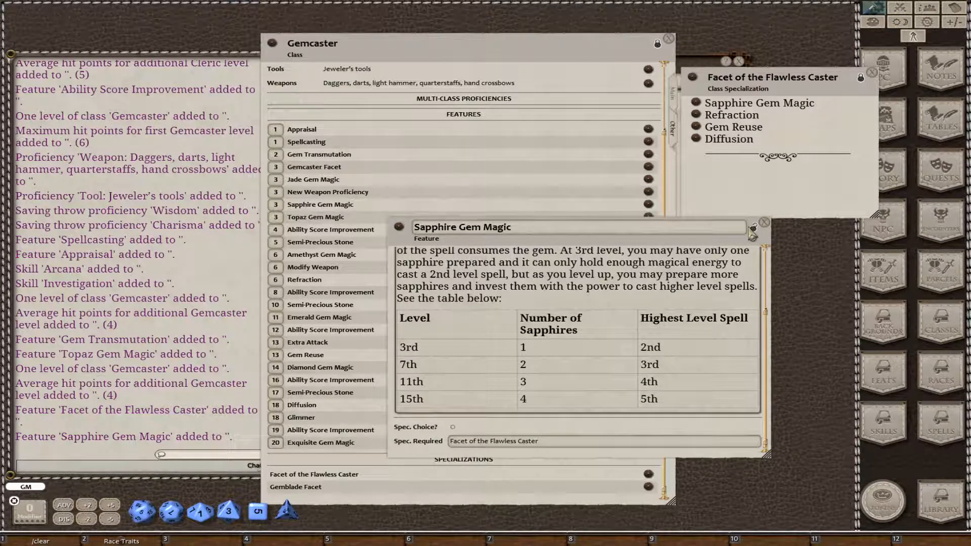
Close the Sapphire Gem Magic feature and open the Appraisal and Spellcasting features beside the Gemcaster record.
scroll(755, 233, up, 1)
click(764, 222)
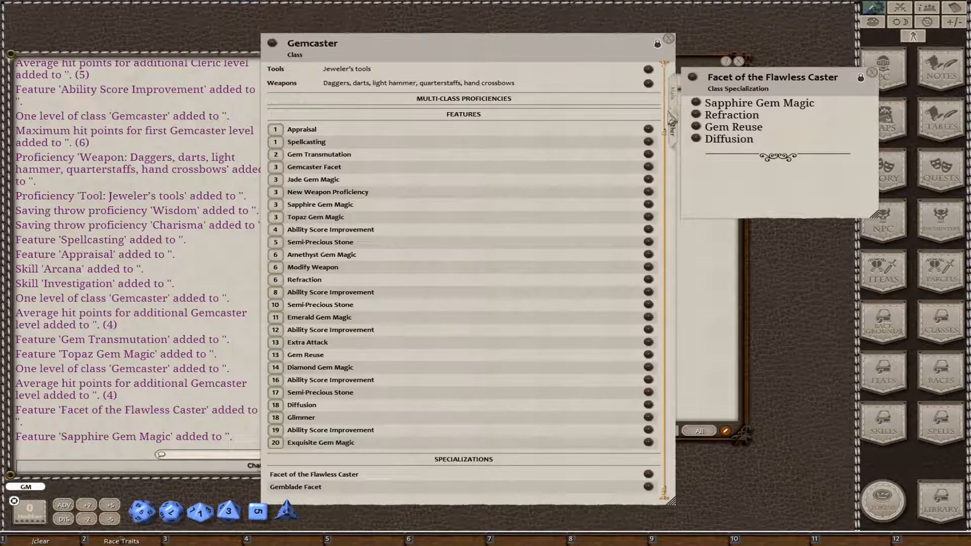
click(649, 129)
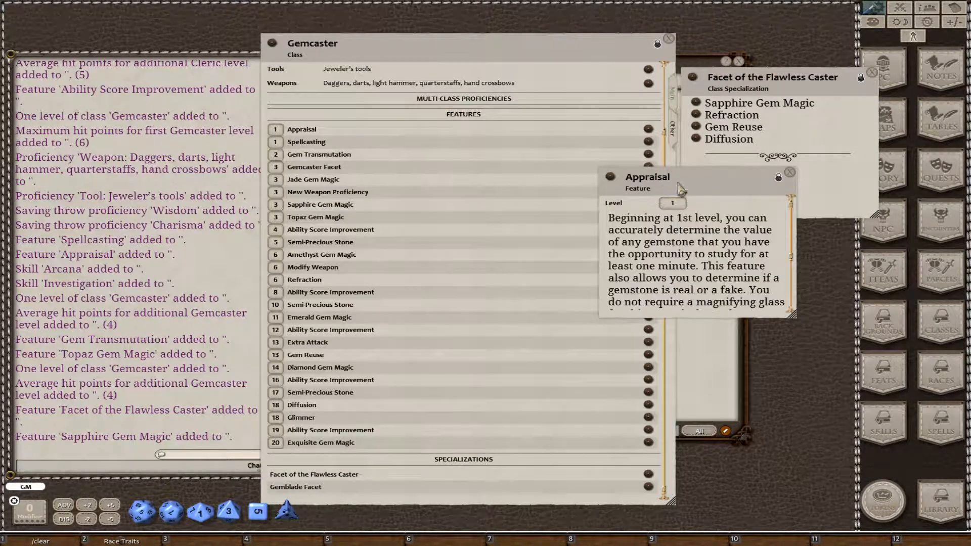
click(648, 144)
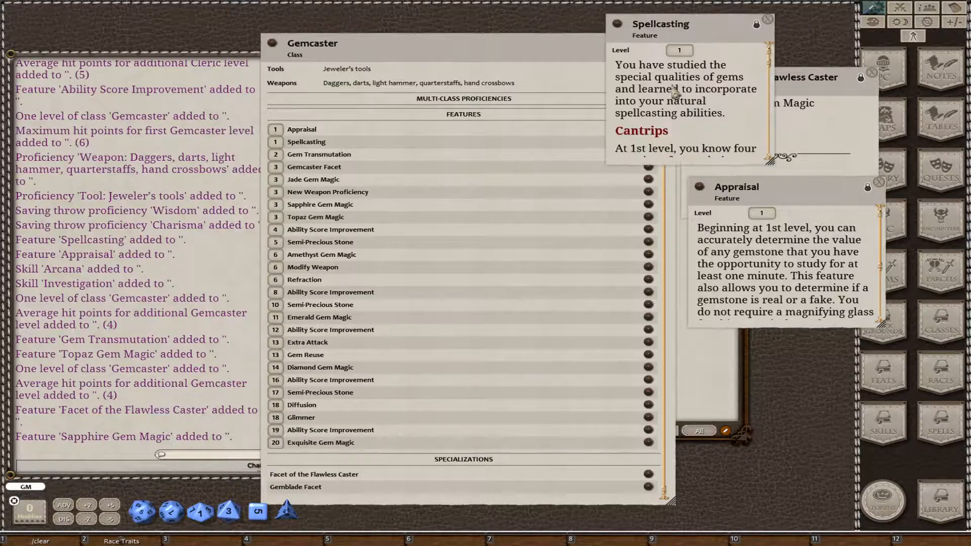
drag(701, 38, 781, 312)
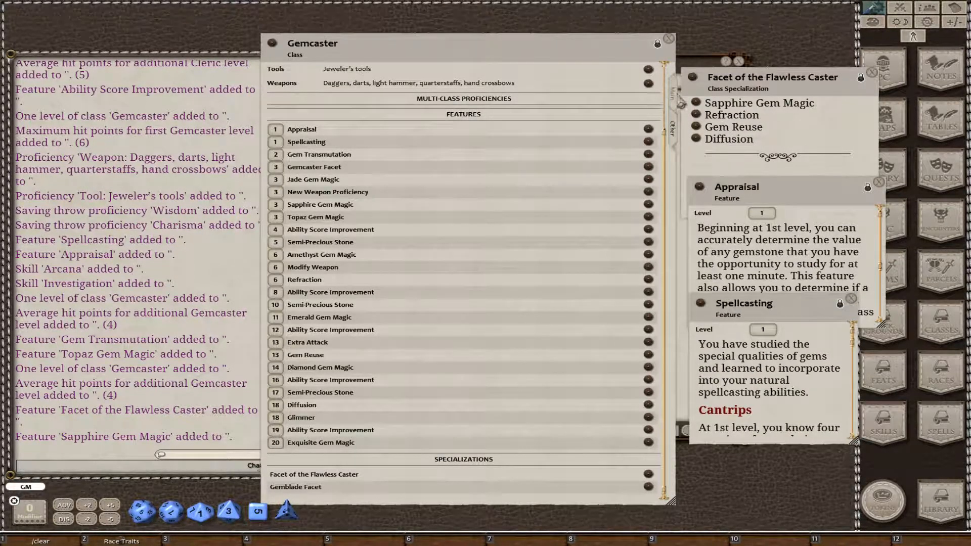
Compare the proficiencies, equipment and feature links in the Gemcaster description with the class's level-based feature list.
click(673, 94)
scroll(545, 260, down, 3)
scroll(544, 261, down, 15)
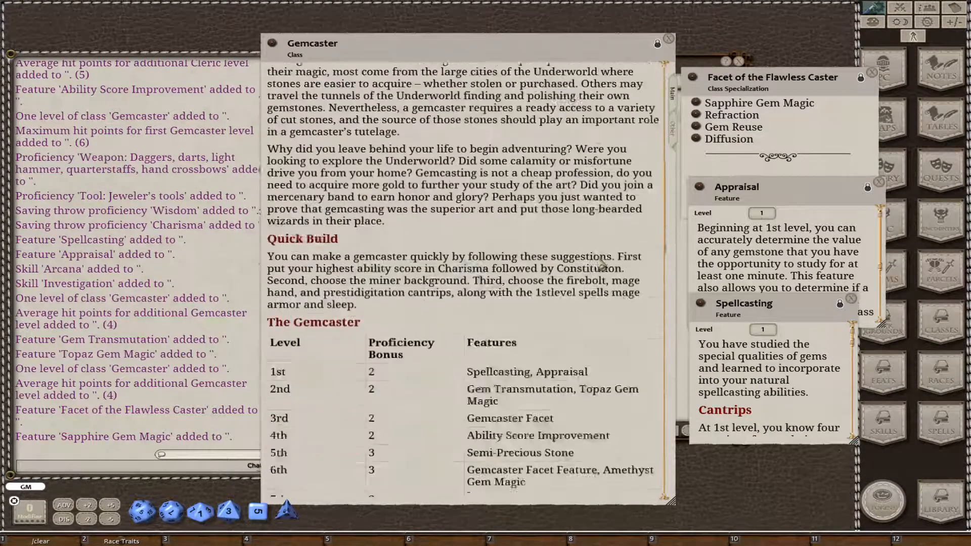
scroll(597, 277, down, 10)
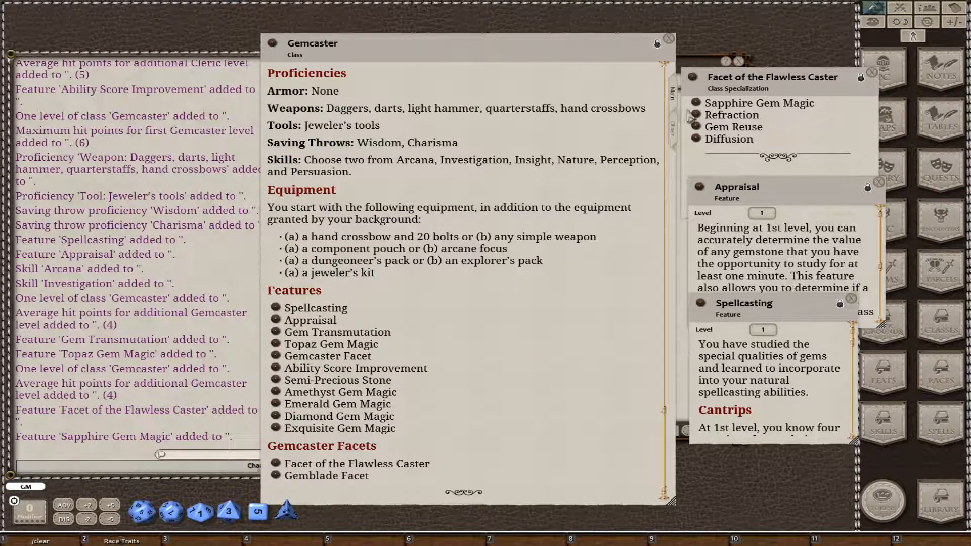
click(673, 131)
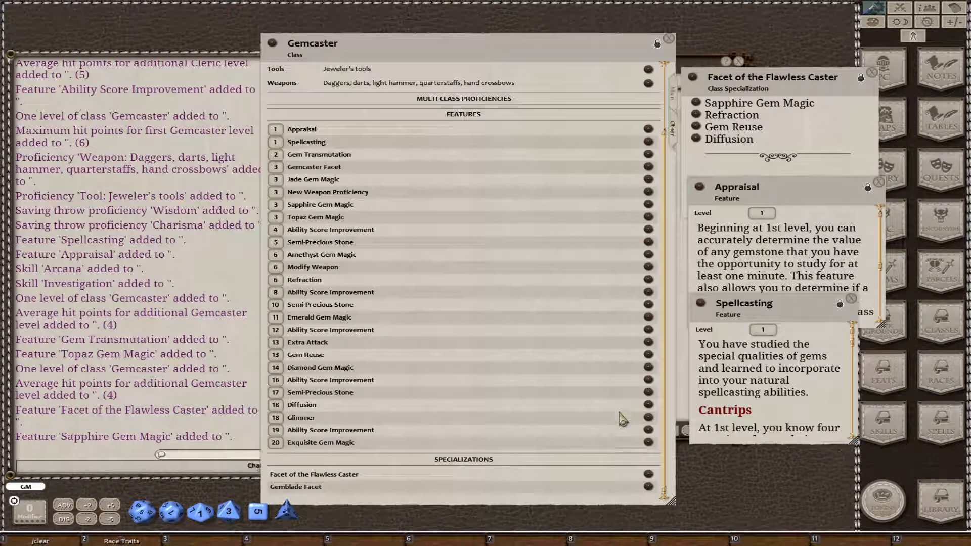
Return to the Gemcaster description, widen its window, and review the introductory text on facets and creating a gemcaster.
click(673, 99)
drag(671, 150, 637, 500)
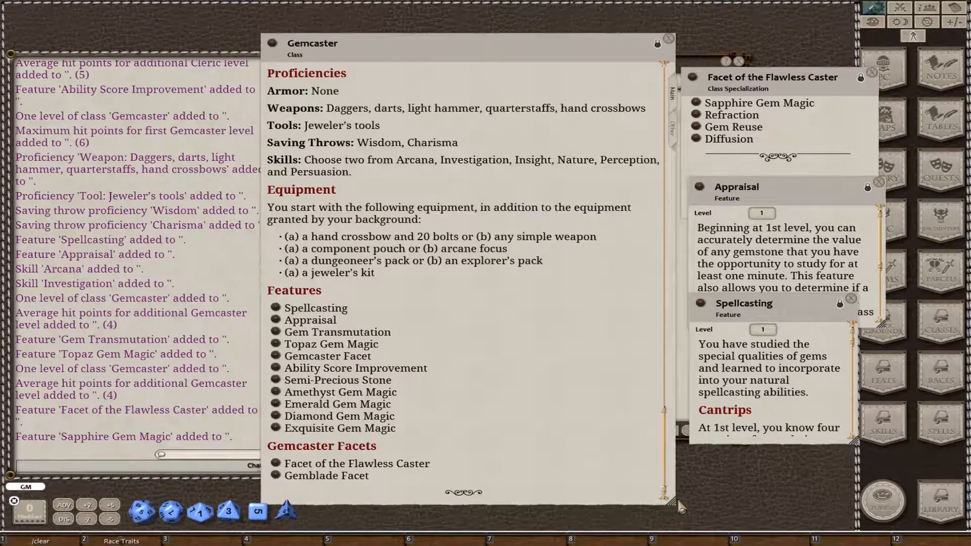
drag(686, 499, 706, 491)
scroll(635, 447, down, 9)
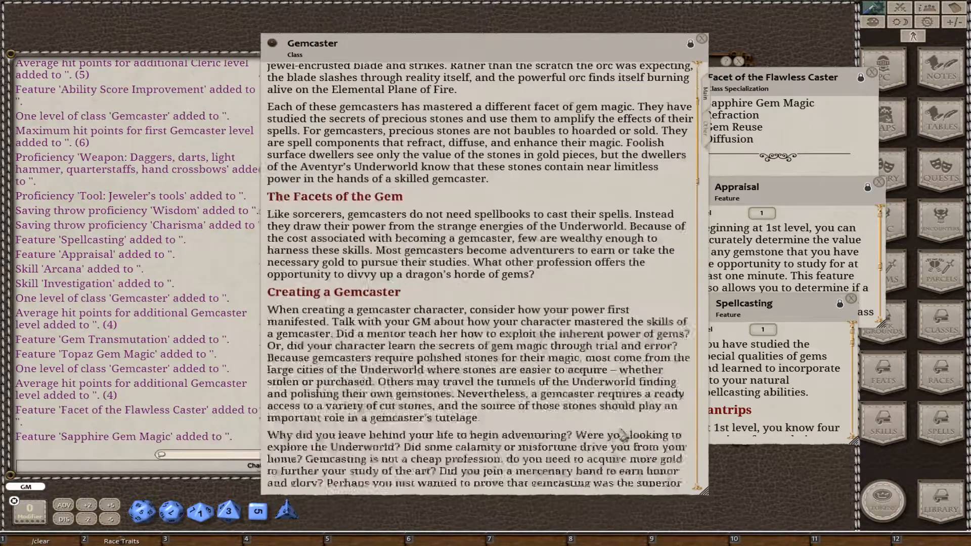
scroll(628, 437, up, 1)
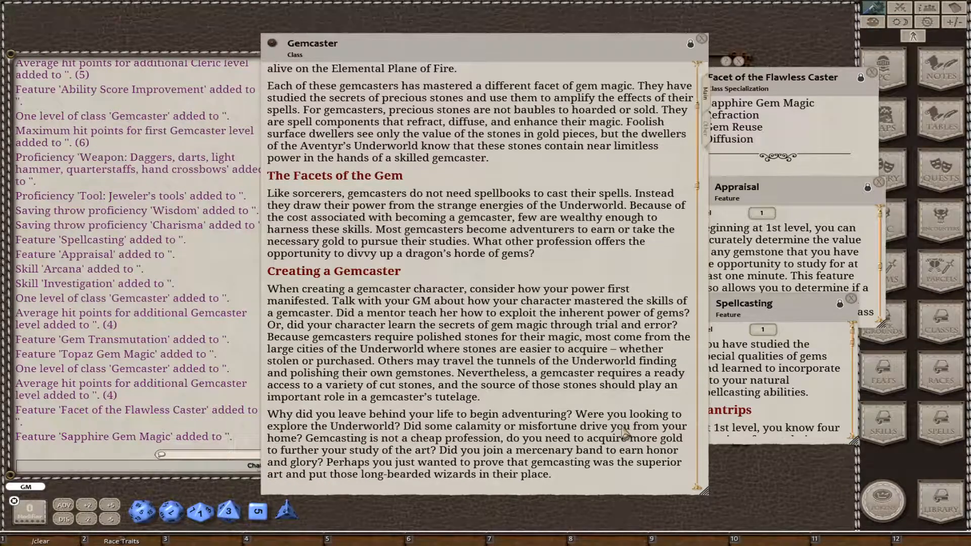